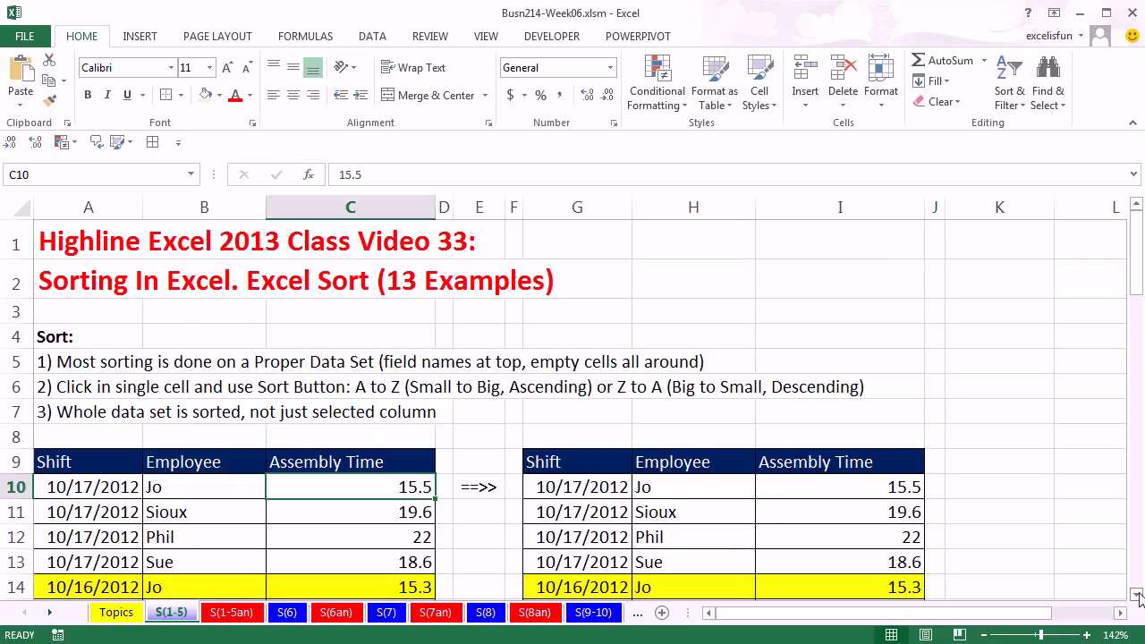
# Examine the field names and highlighted record in the table at A9:C17, along with the available sort commands
pyautogui.scroll(-1, 1139, 597)
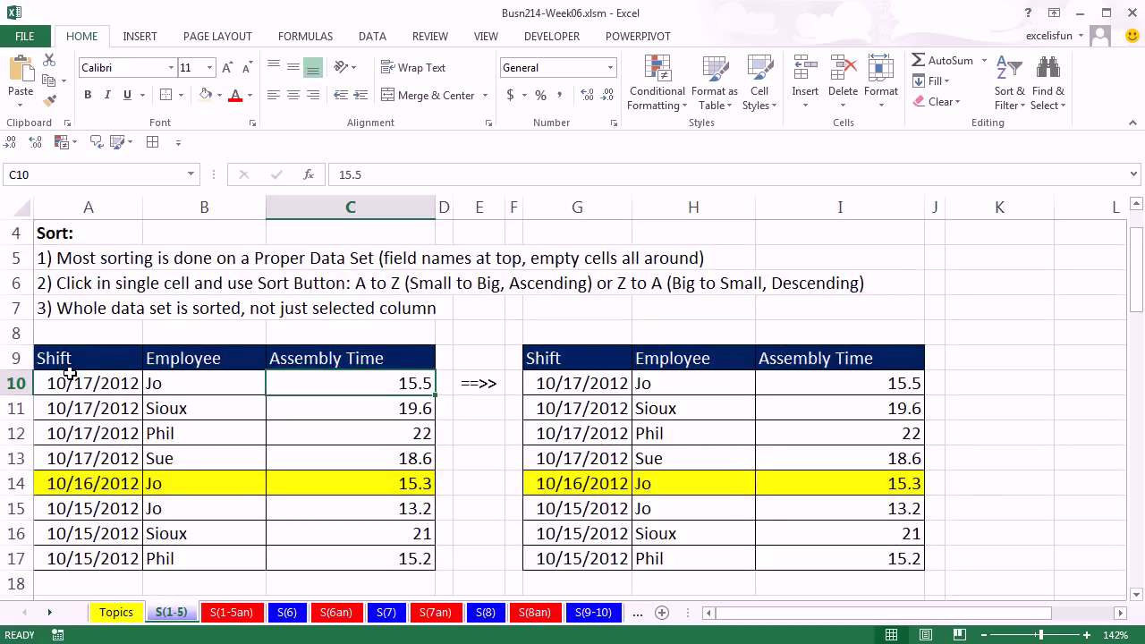
pyautogui.moveTo(52, 359); pyautogui.dragTo(328, 358)
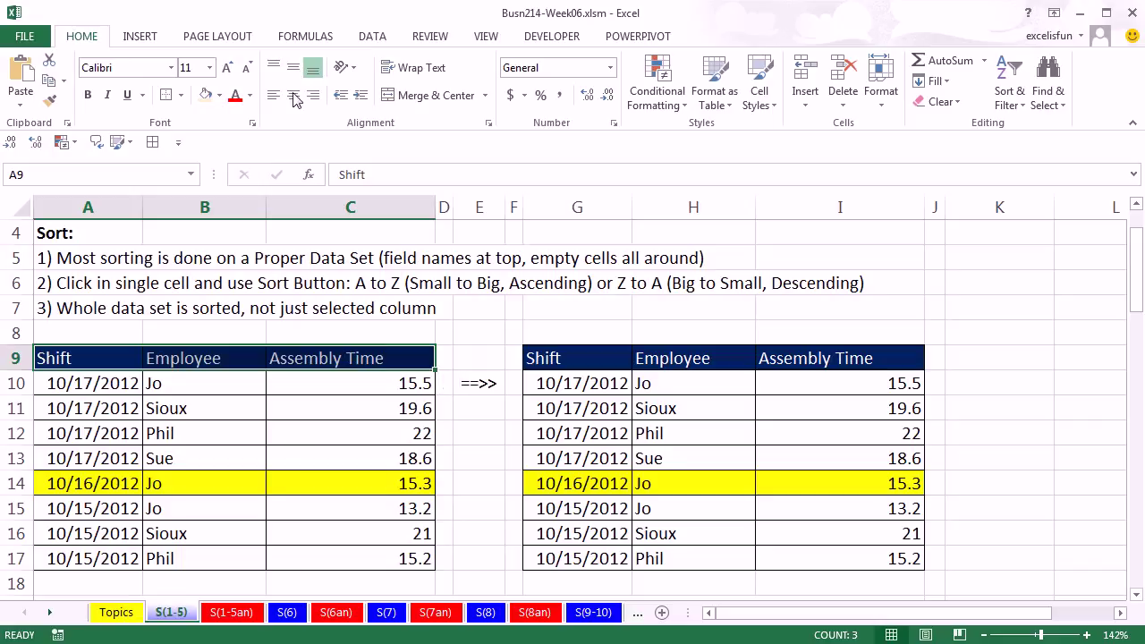
pyautogui.click(1025, 107)
pyautogui.press('Escape')
pyautogui.click(366, 38)
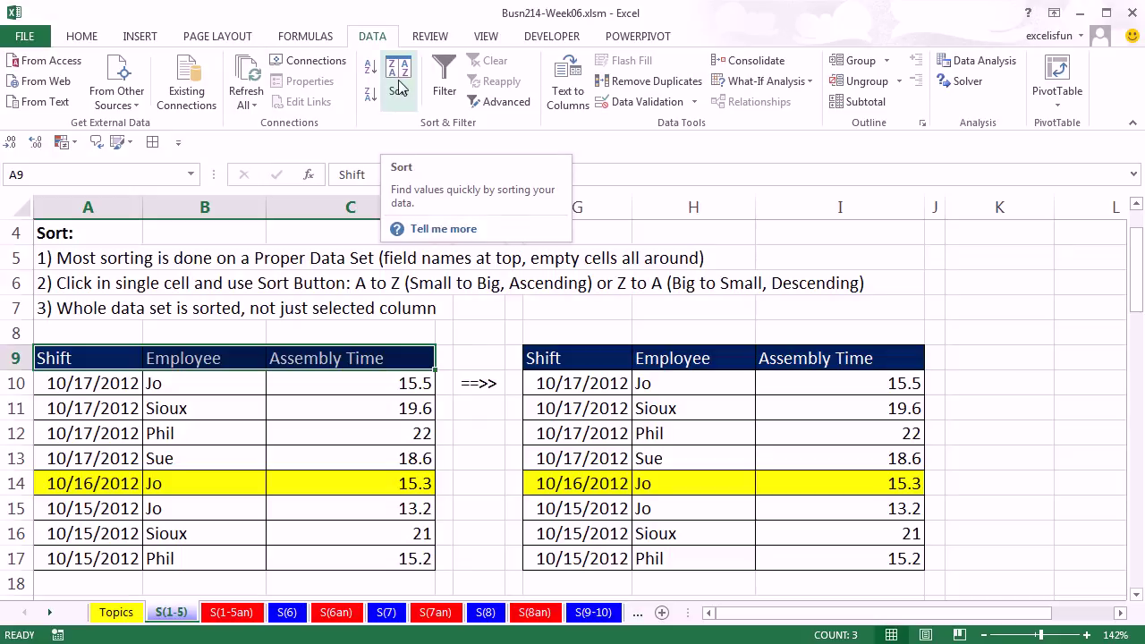
pyautogui.click(365, 387)
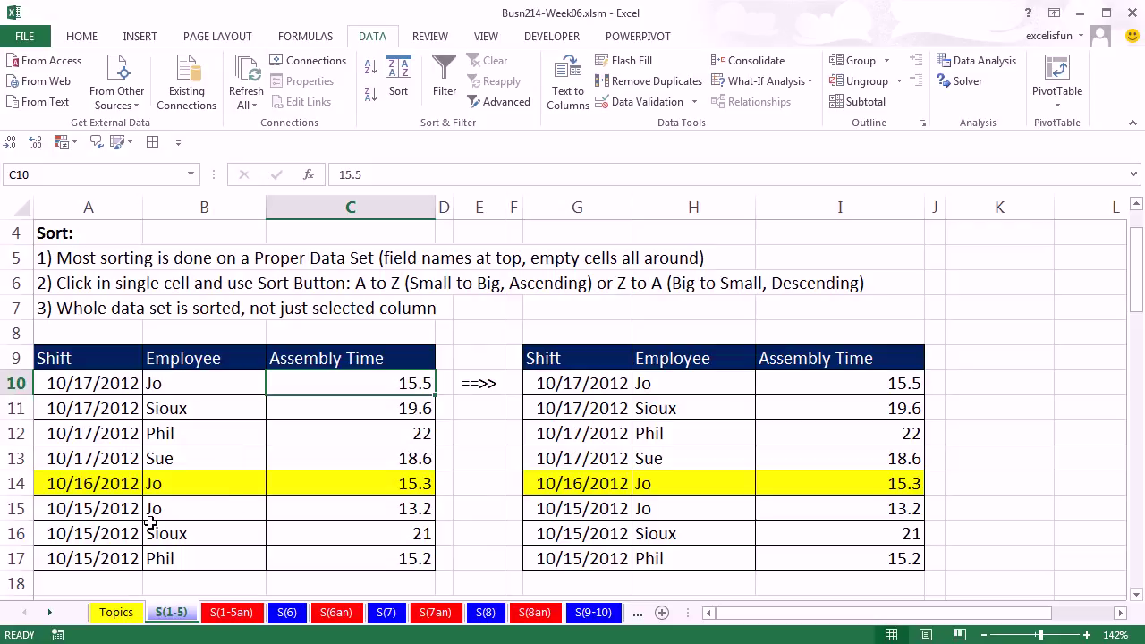
pyautogui.moveTo(62, 483); pyautogui.dragTo(340, 486)
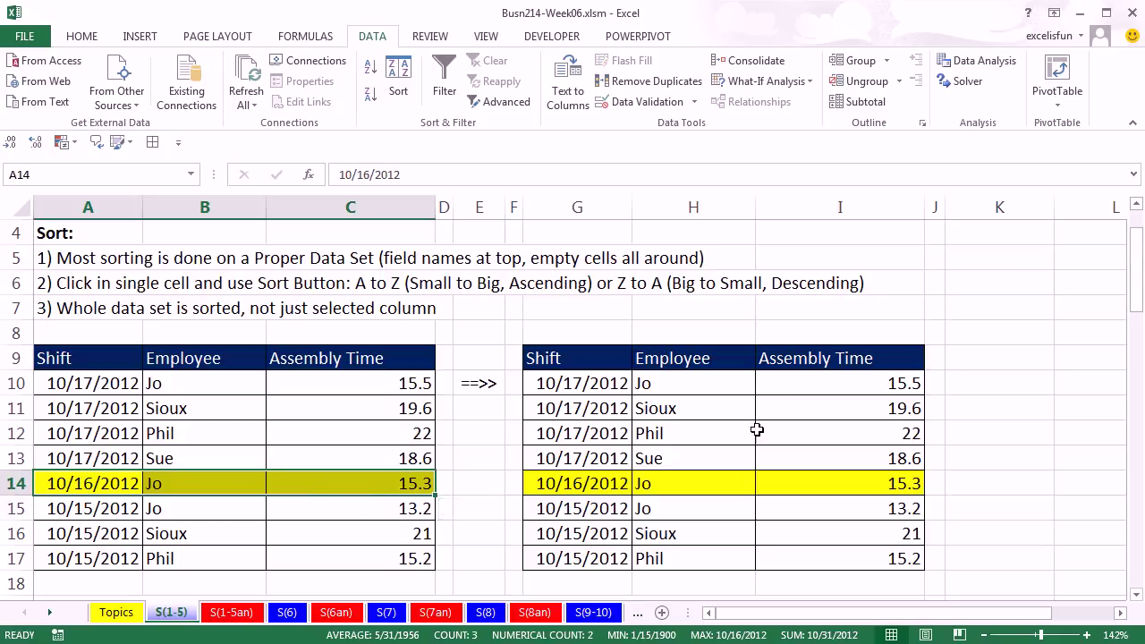
# Sort the table at G9:I17 by Assembly Time smallest to largest, trying largest to smallest before restoring the ascending order
pyautogui.click(878, 428)
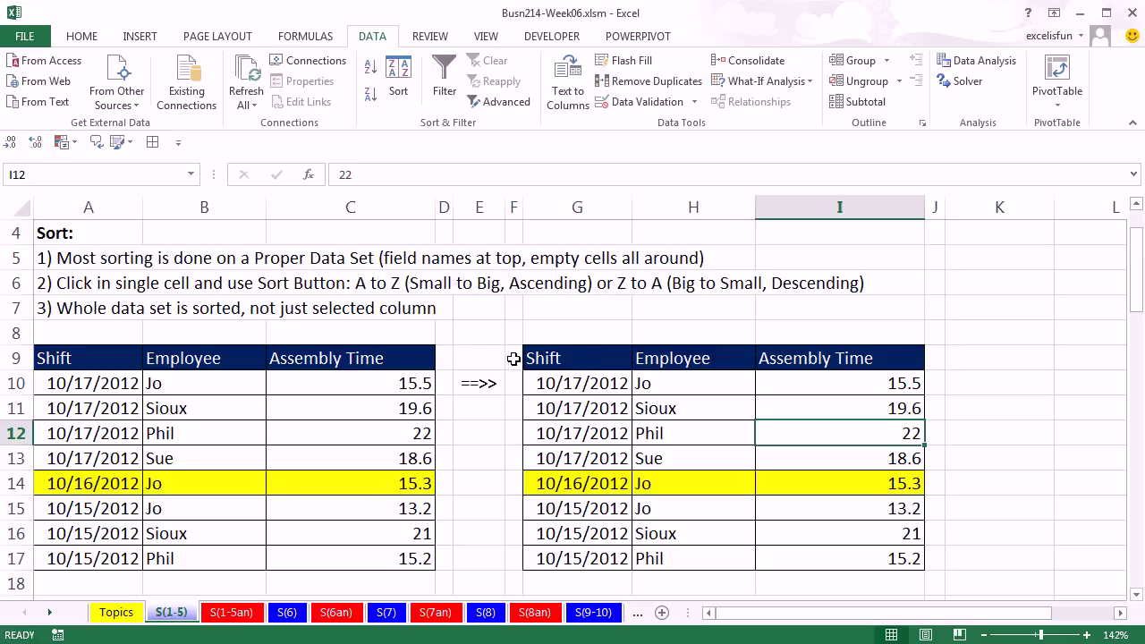
pyautogui.click(373, 69)
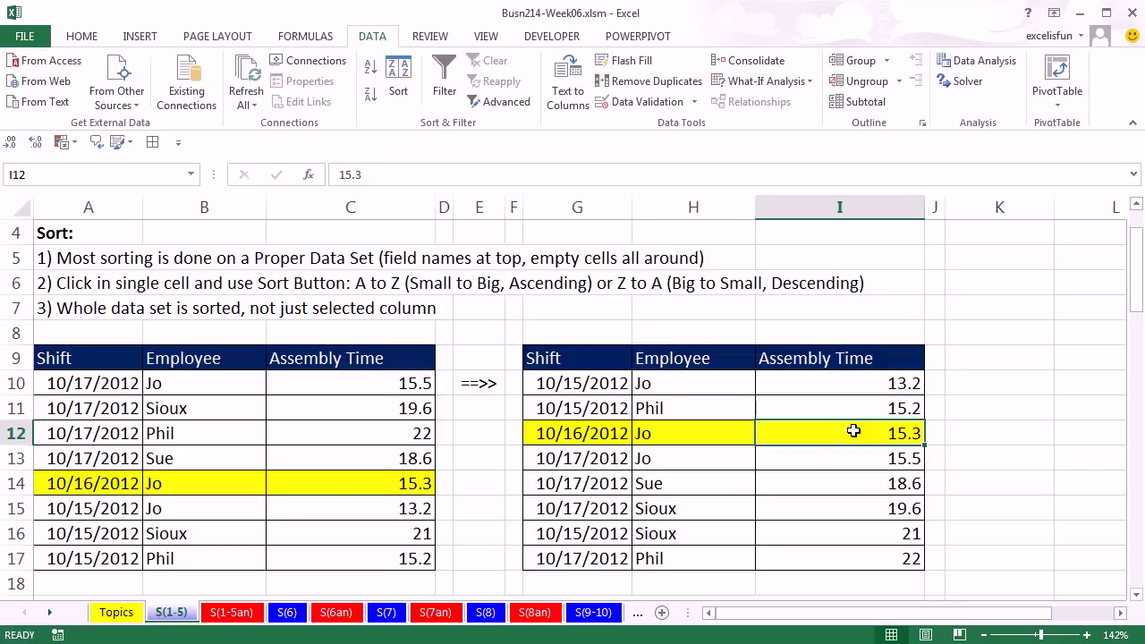
pyautogui.click(369, 94)
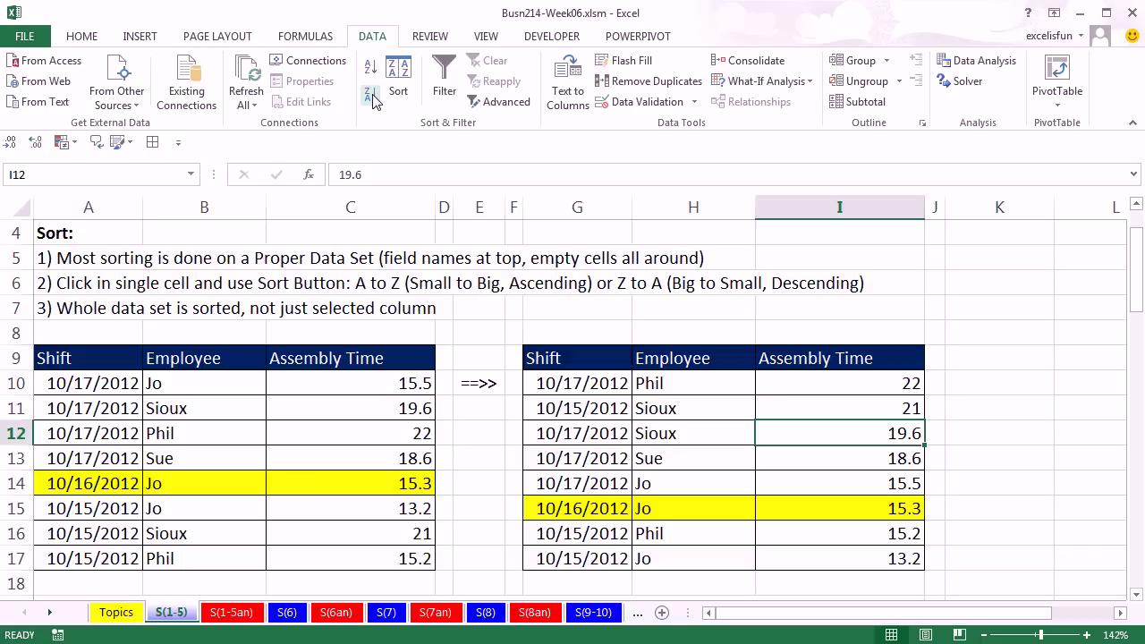
pyautogui.click(370, 68)
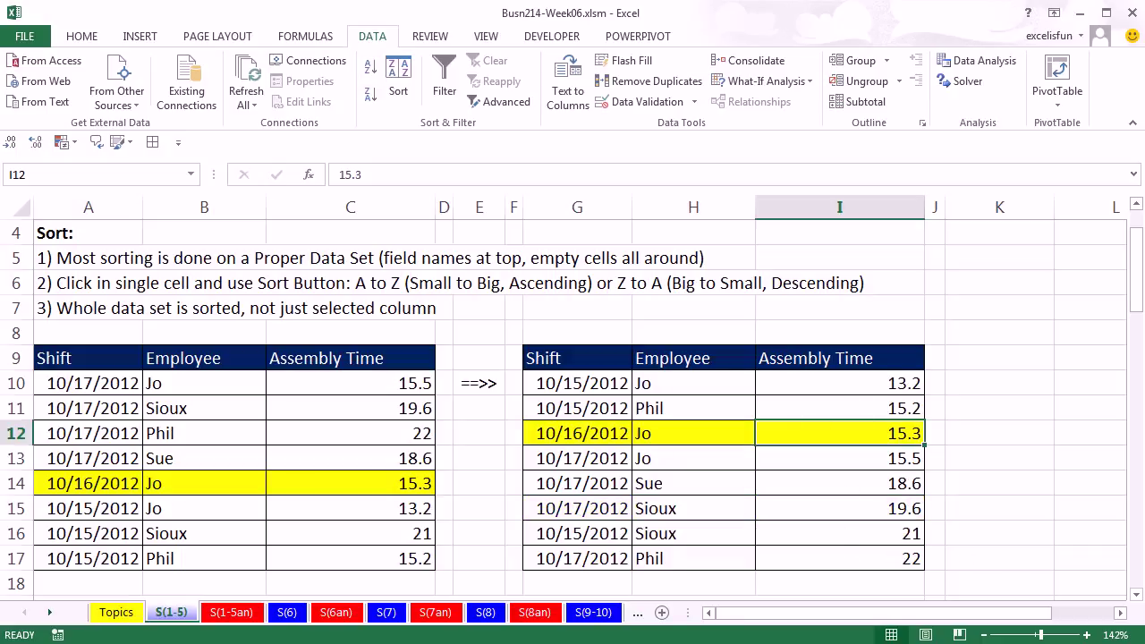
# Sort the table at G22:I30 by Assembly Time smallest to largest, then by Employee A to Z as the major sort
pyautogui.moveTo(1138, 598); pyautogui.dragTo(1138, 598)
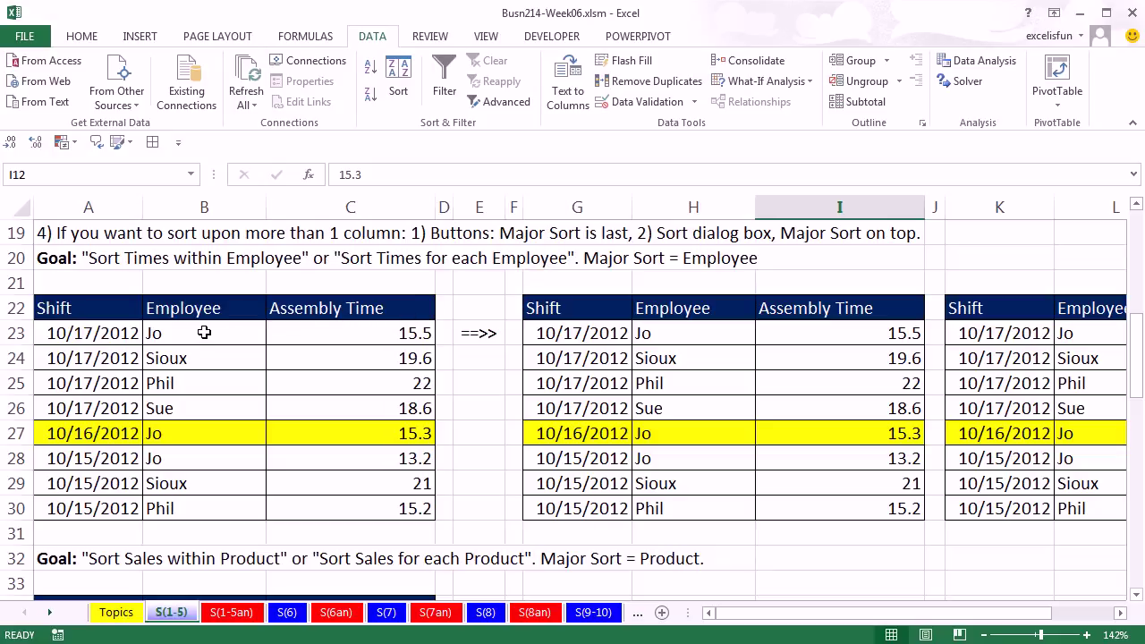
pyautogui.moveTo(204, 332); pyautogui.dragTo(218, 513)
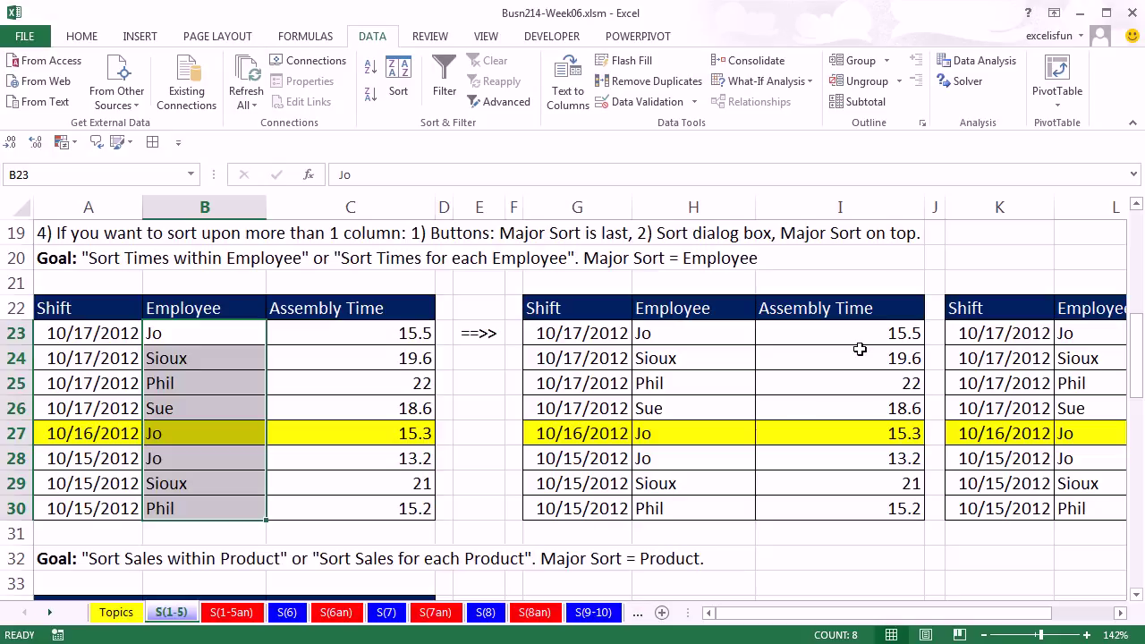
pyautogui.click(847, 383)
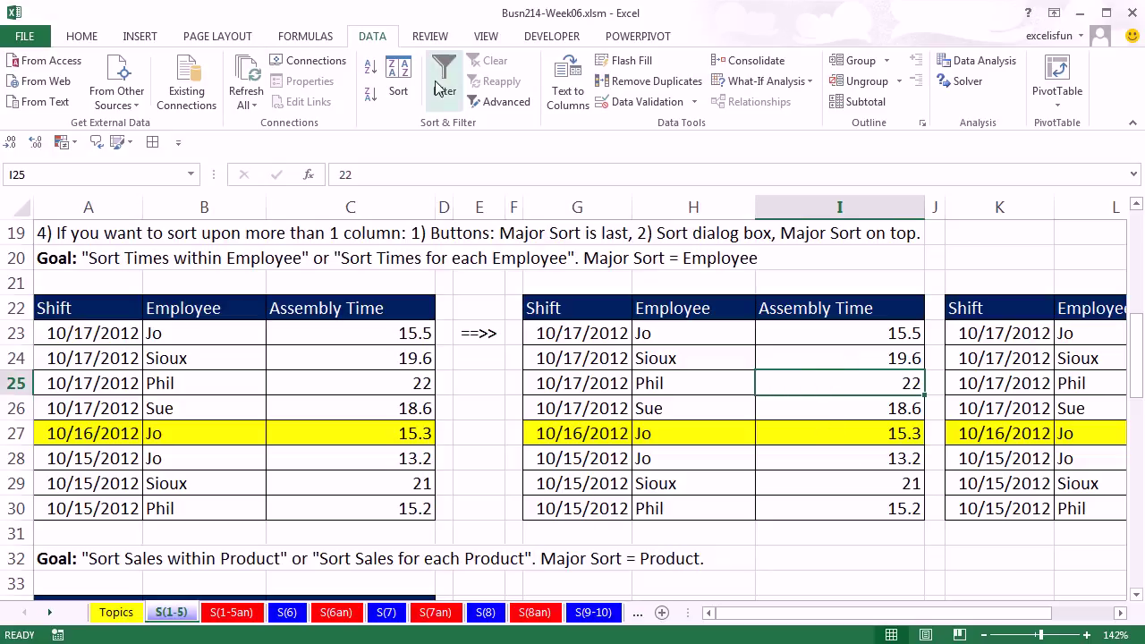
pyautogui.click(372, 75)
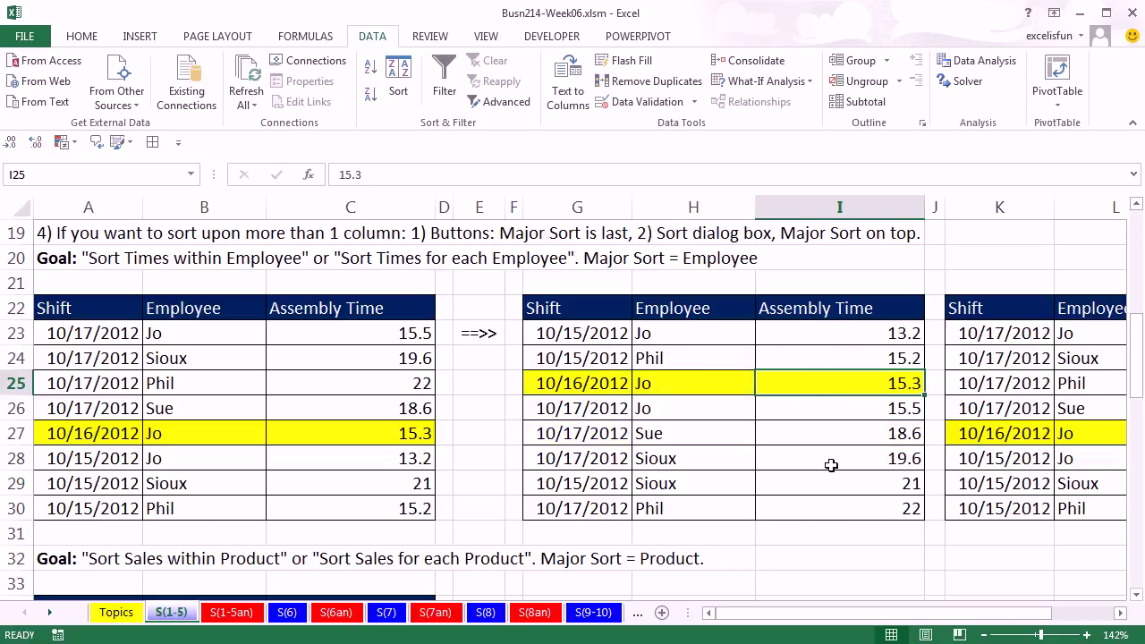
pyautogui.click(686, 352)
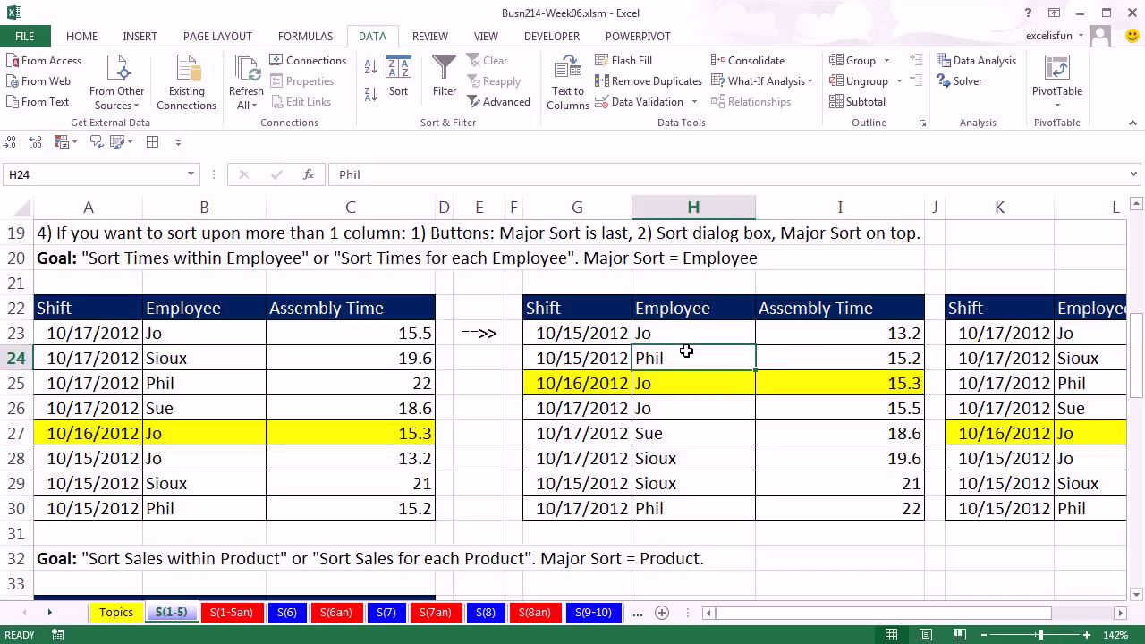
pyautogui.click(369, 67)
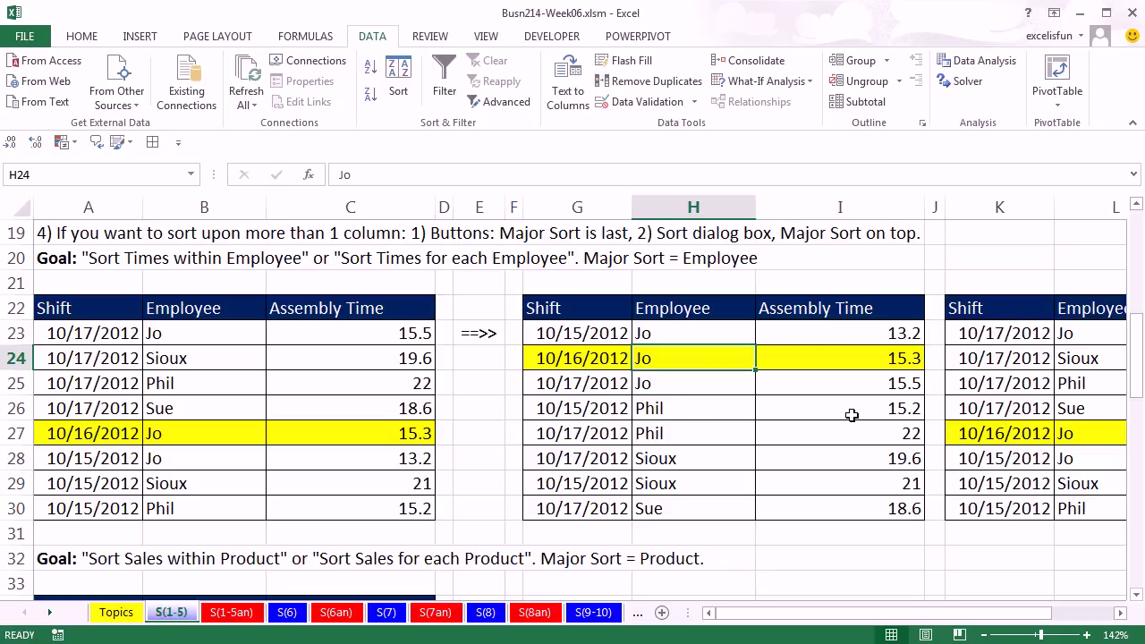
# Start a custom sort on the table at K22:M30 with Employee as the first level, on Values, A to Z
pyautogui.click(1120, 613)
pyautogui.click(1120, 613)
pyautogui.click(1120, 613)
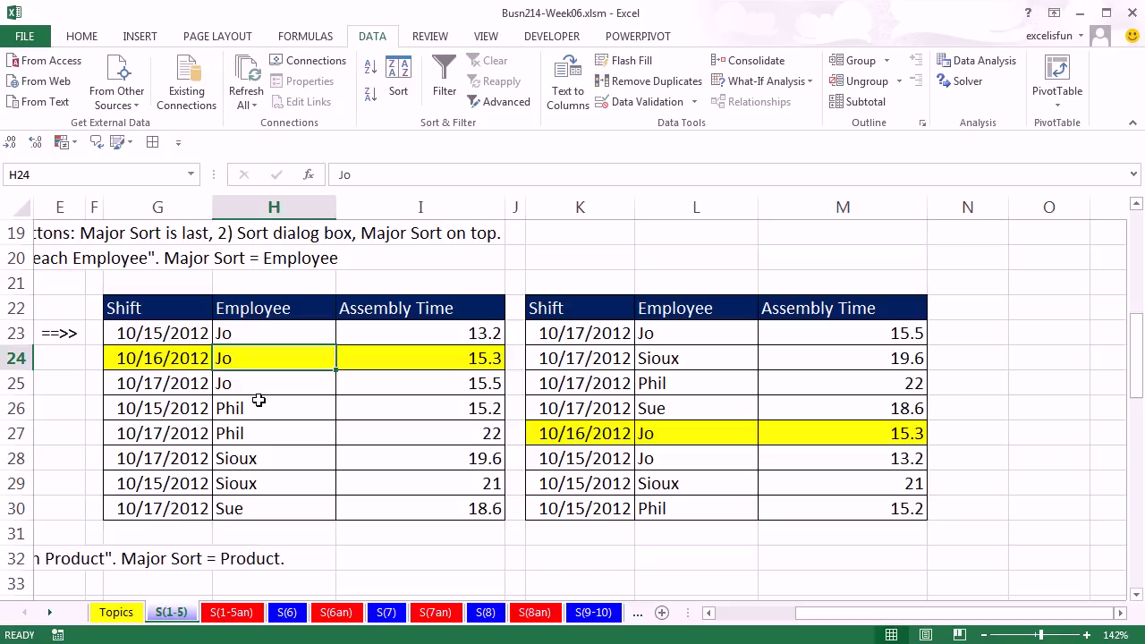
pyautogui.click(706, 359)
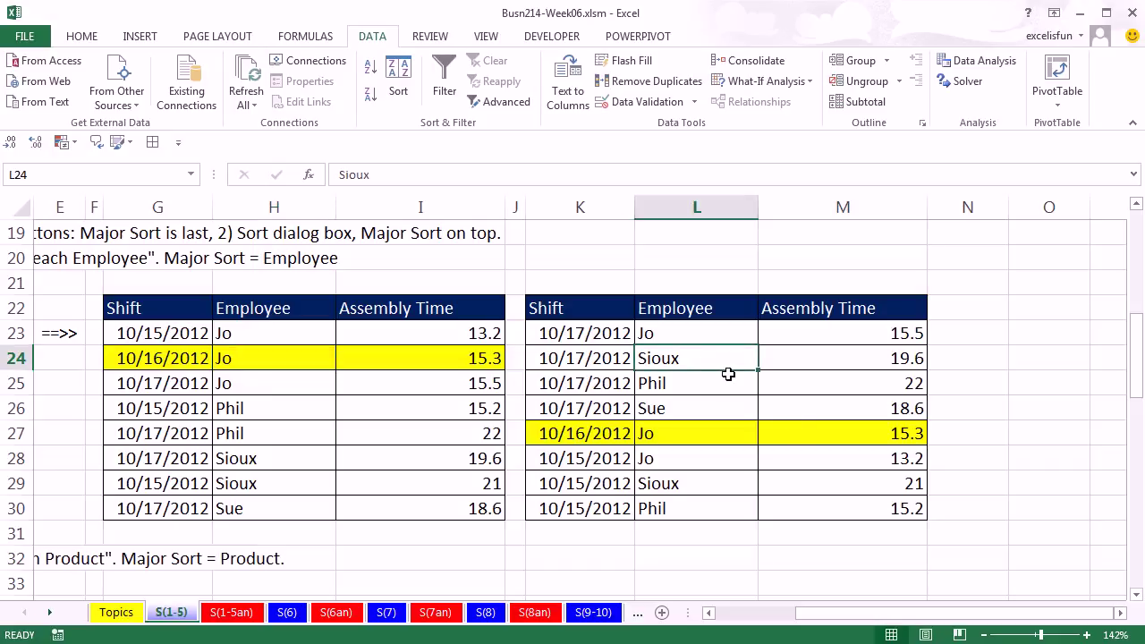
pyautogui.click(394, 82)
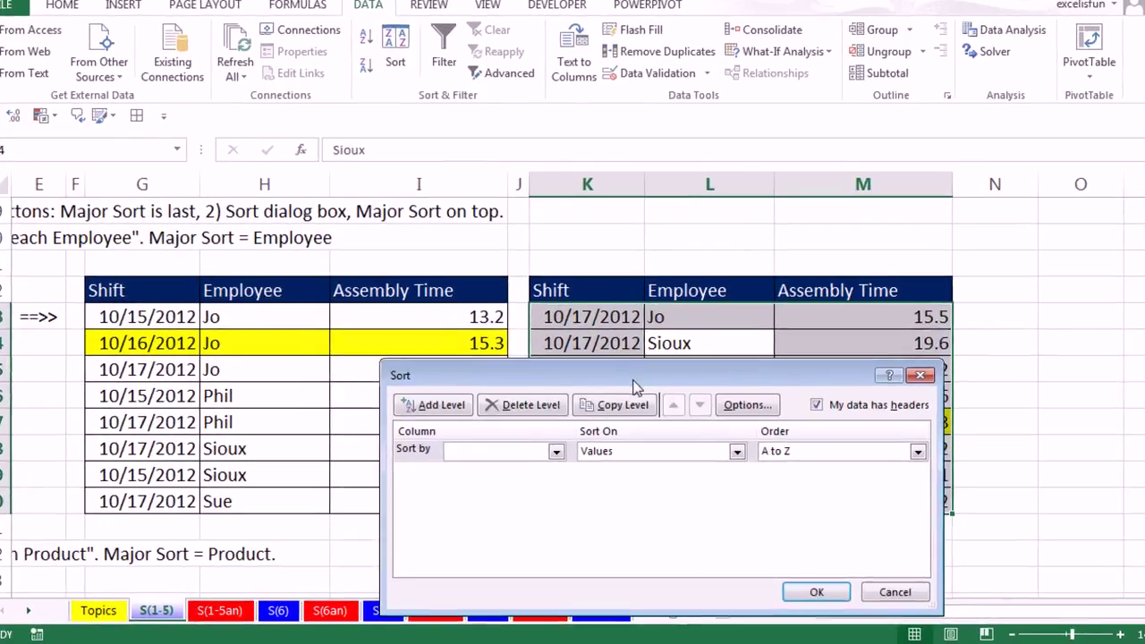
pyautogui.moveTo(624, 394); pyautogui.dragTo(709, 293)
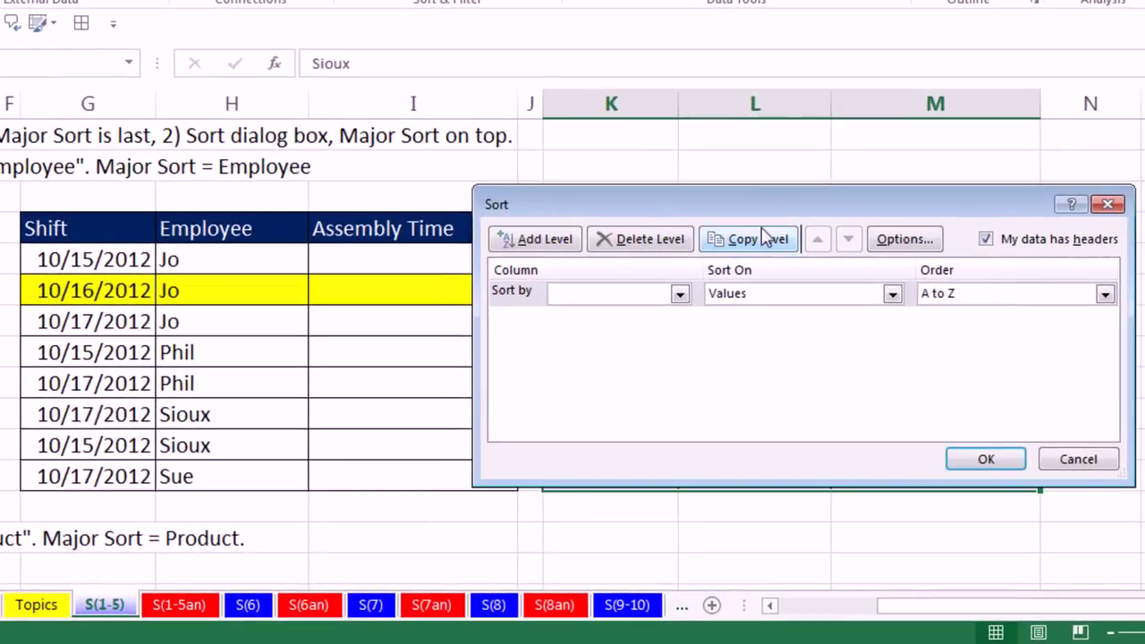
pyautogui.click(680, 295)
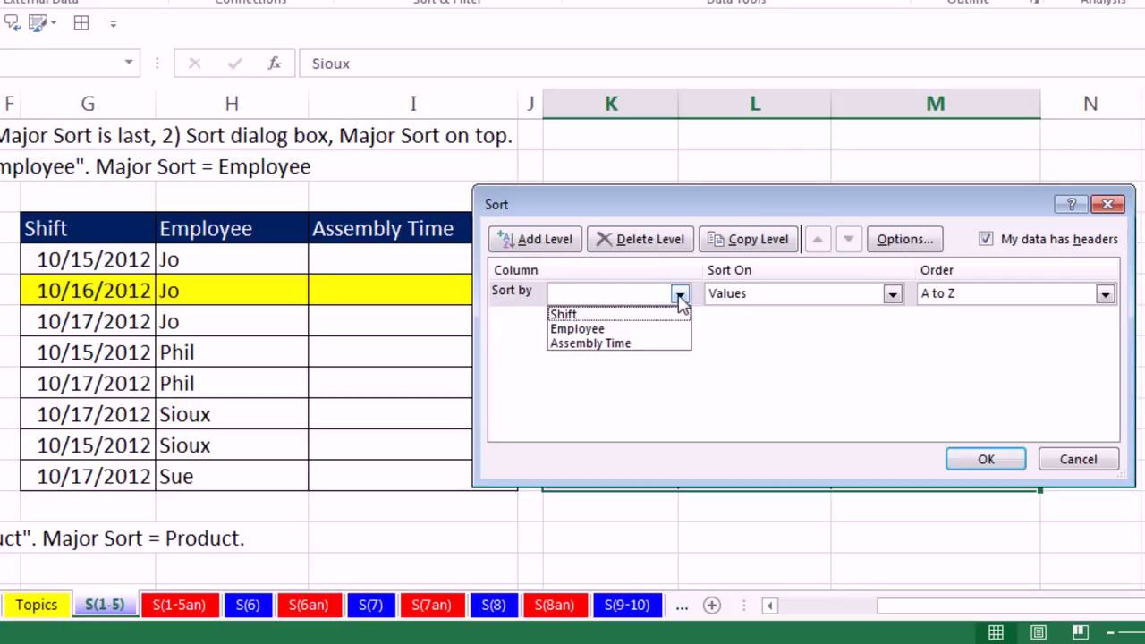
pyautogui.click(599, 331)
pyautogui.click(893, 297)
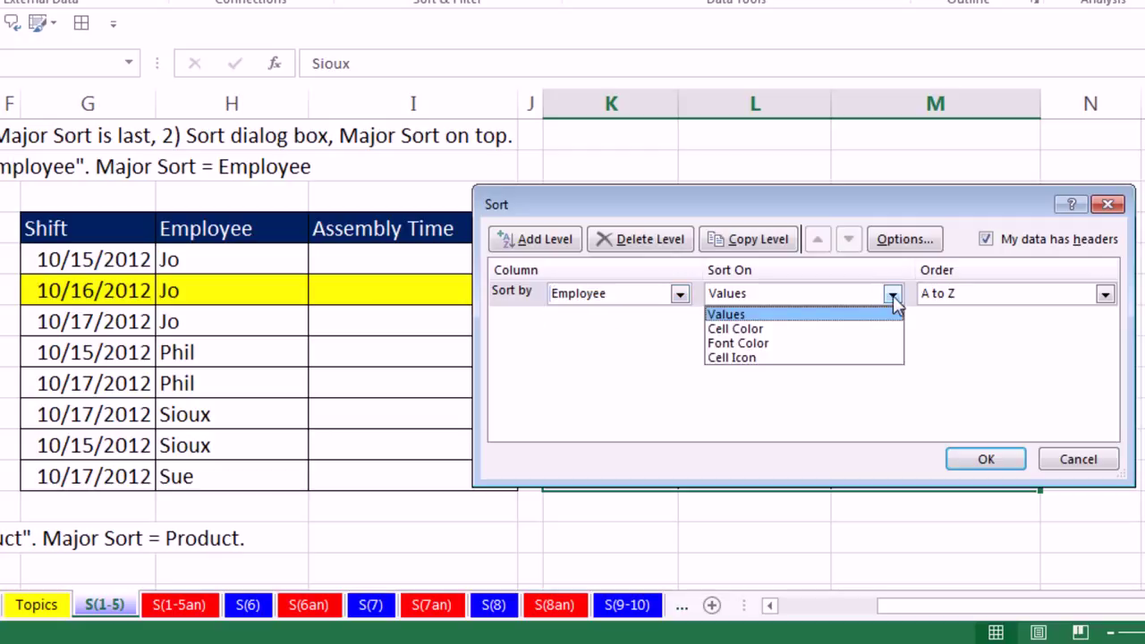
pyautogui.click(893, 299)
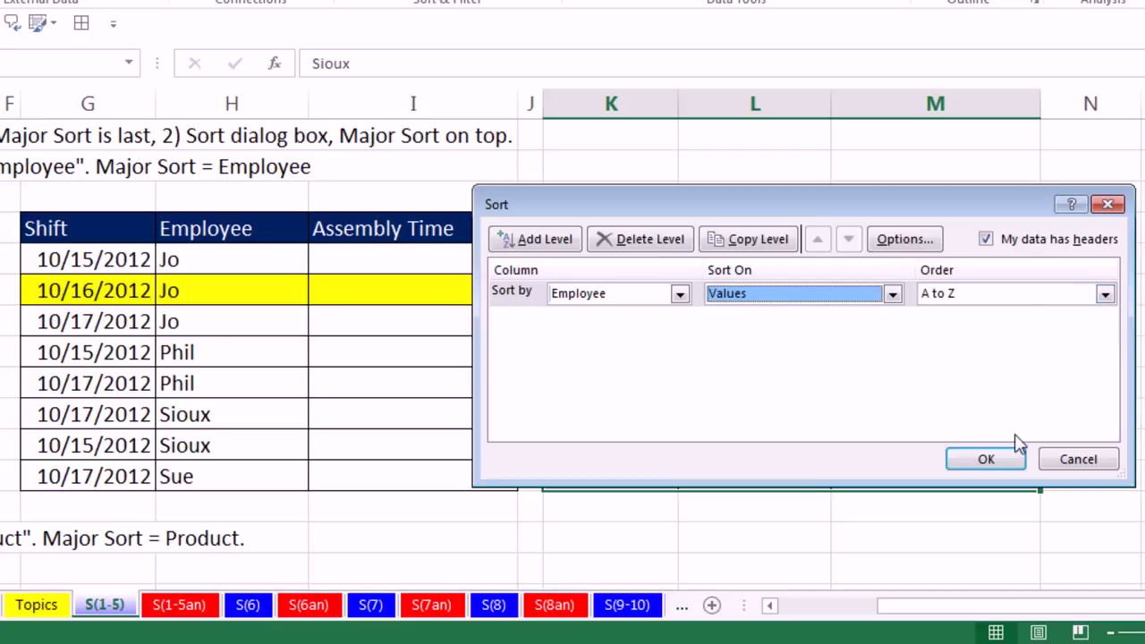
# Add a second sort level on Assembly Time values, Smallest to Largest, and apply the custom sort
pyautogui.click(541, 240)
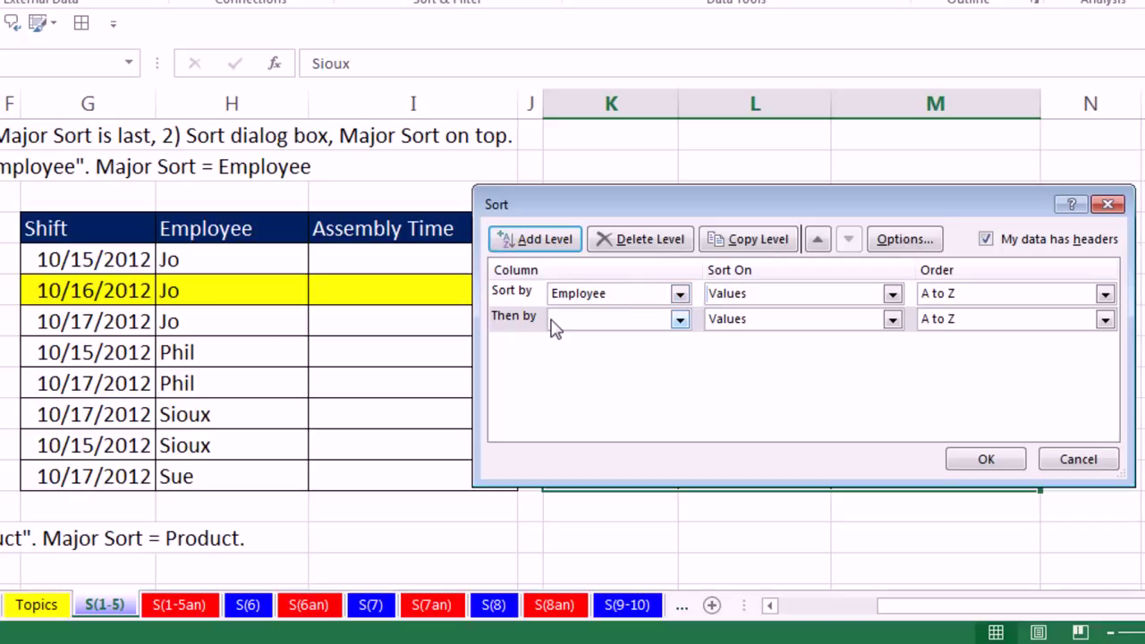
pyautogui.click(680, 320)
pyautogui.click(592, 369)
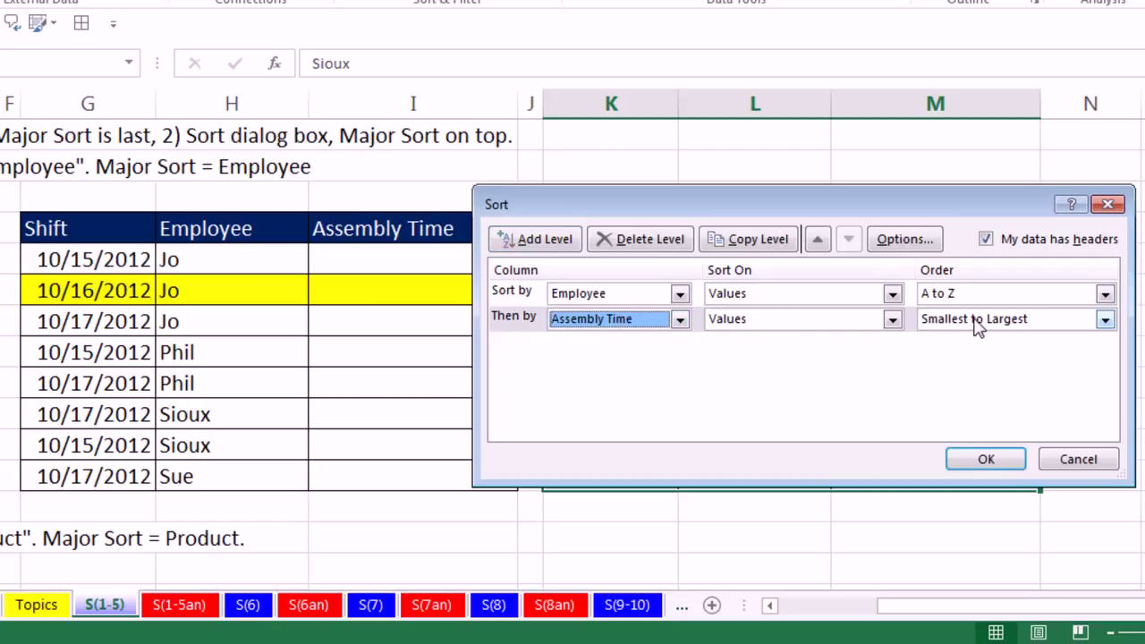
pyautogui.click(993, 460)
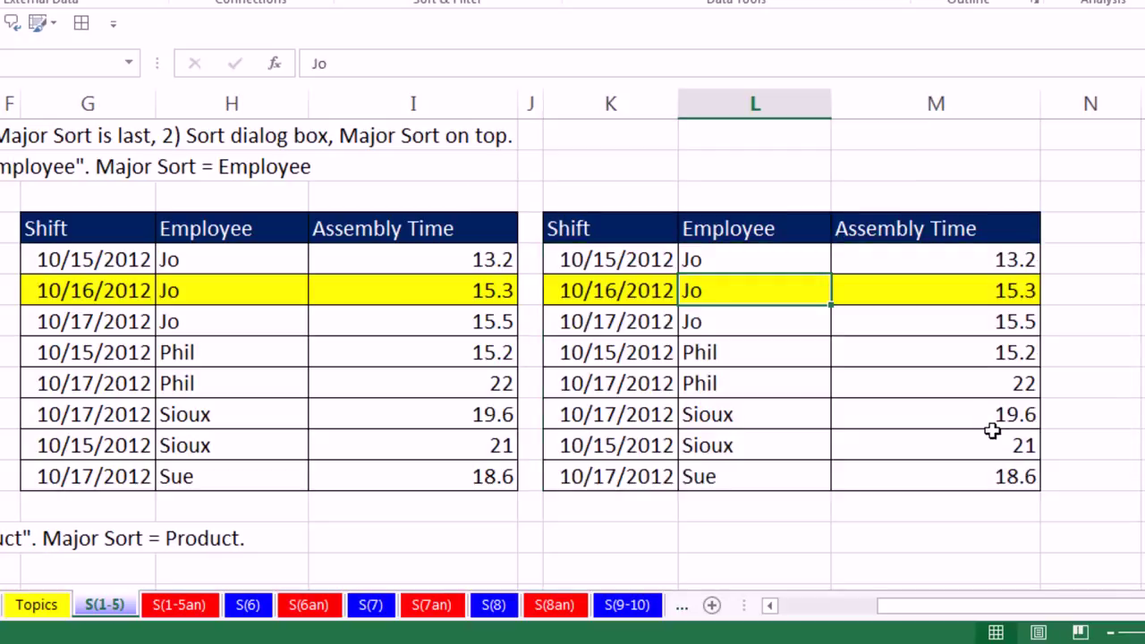
# Sort the Region, Product and Sales table by Sales largest to smallest, then by Product A to Z as the major sort
pyautogui.moveTo(1037, 608); pyautogui.dragTo(950, 614)
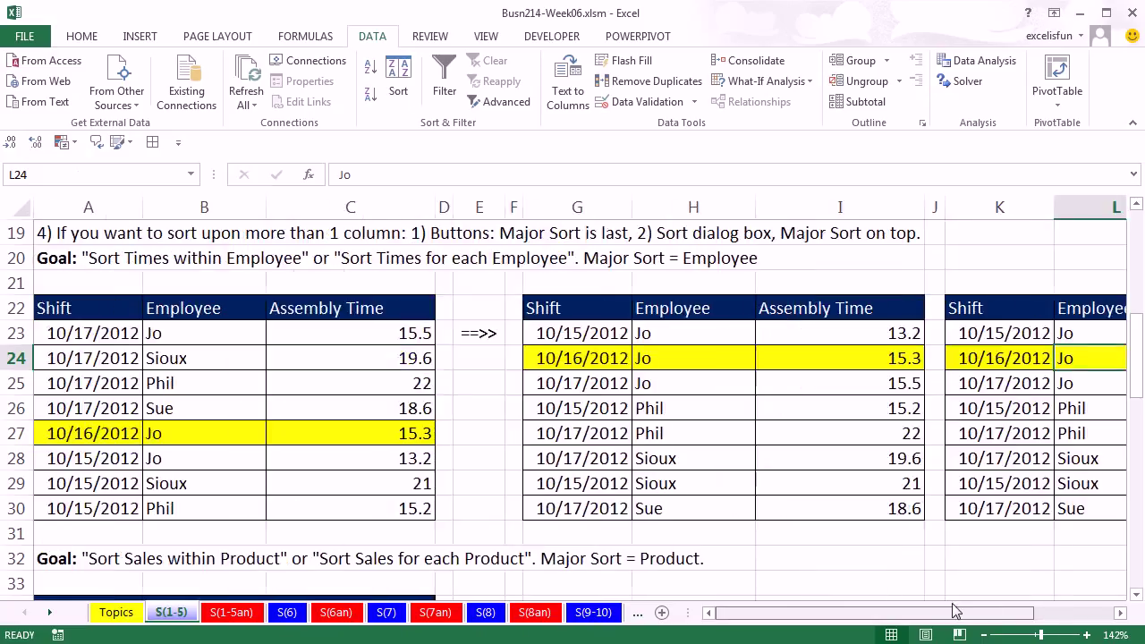
pyautogui.scroll(-4, 666, 479)
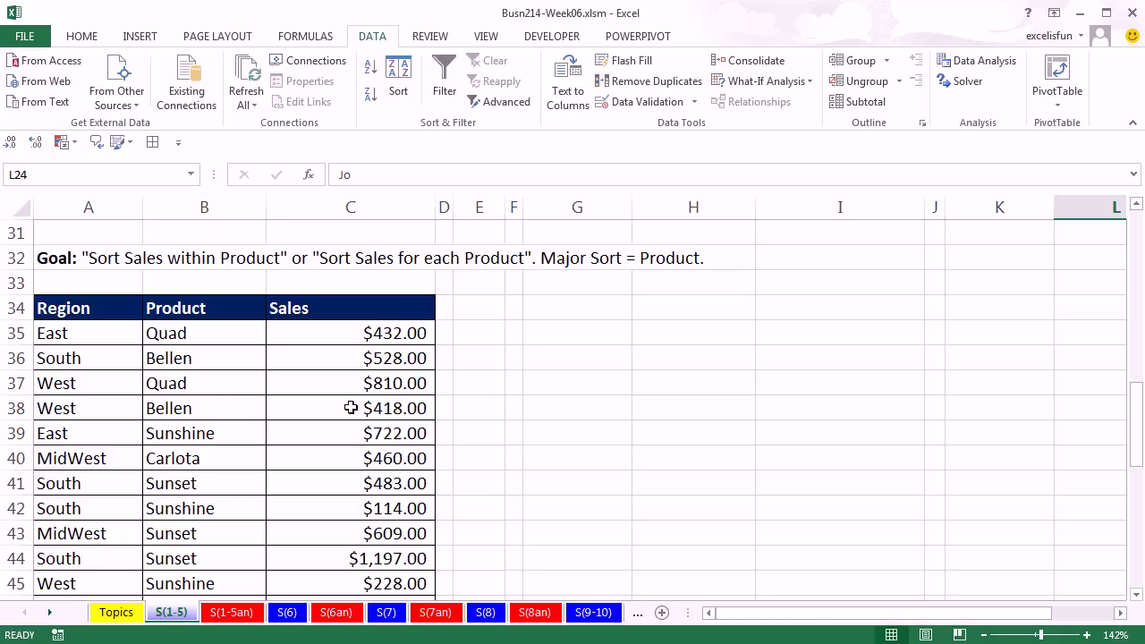
pyautogui.click(369, 360)
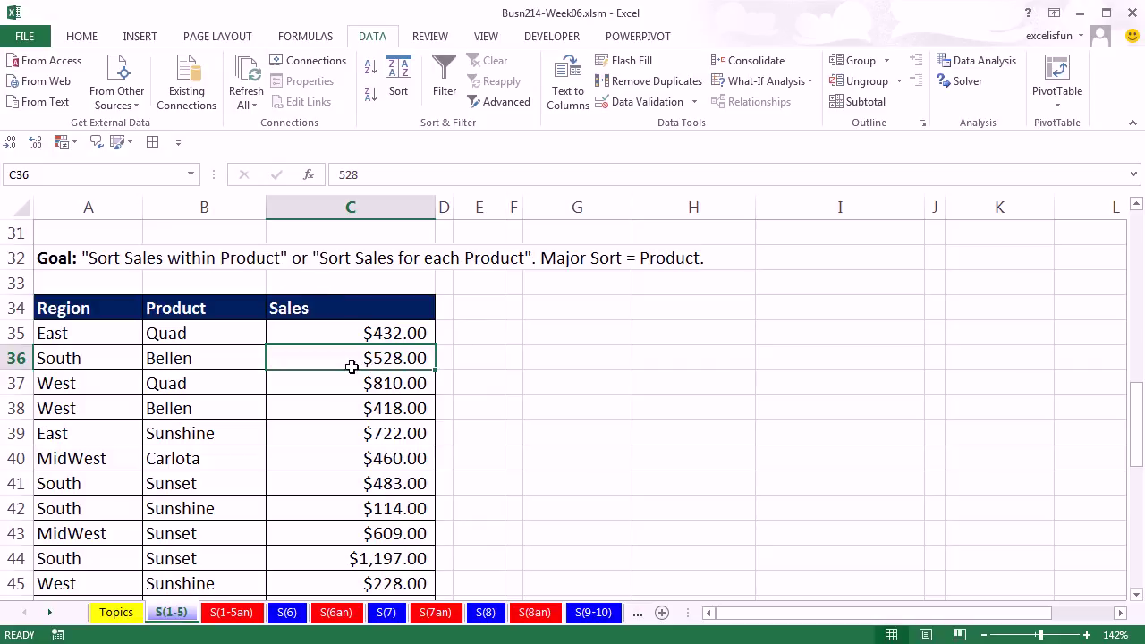
pyautogui.click(370, 69)
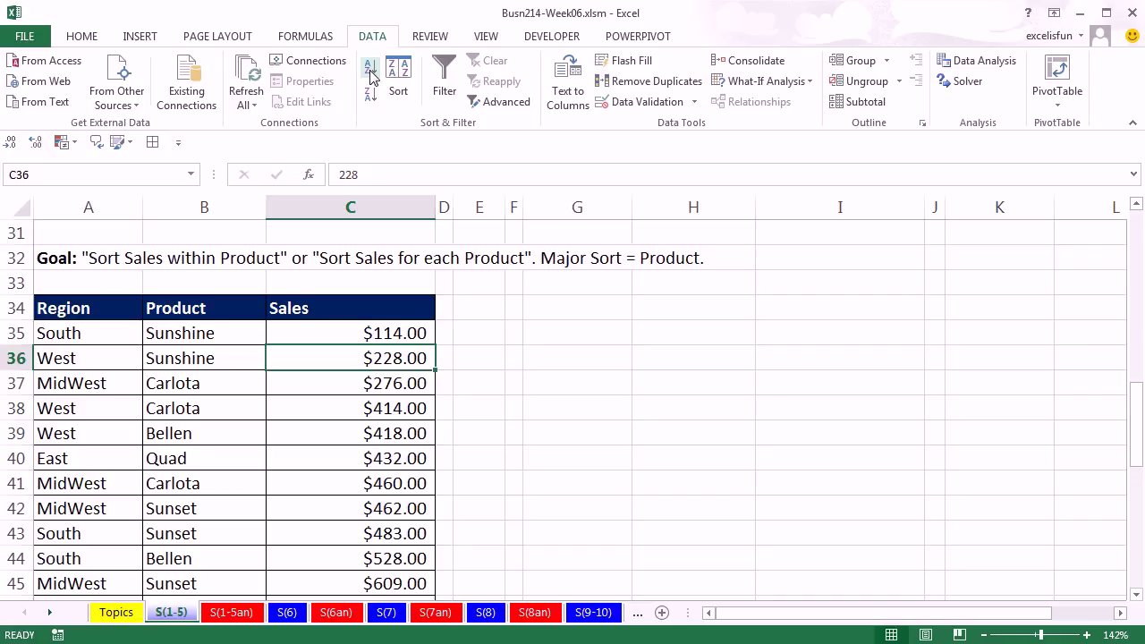
pyautogui.click(370, 93)
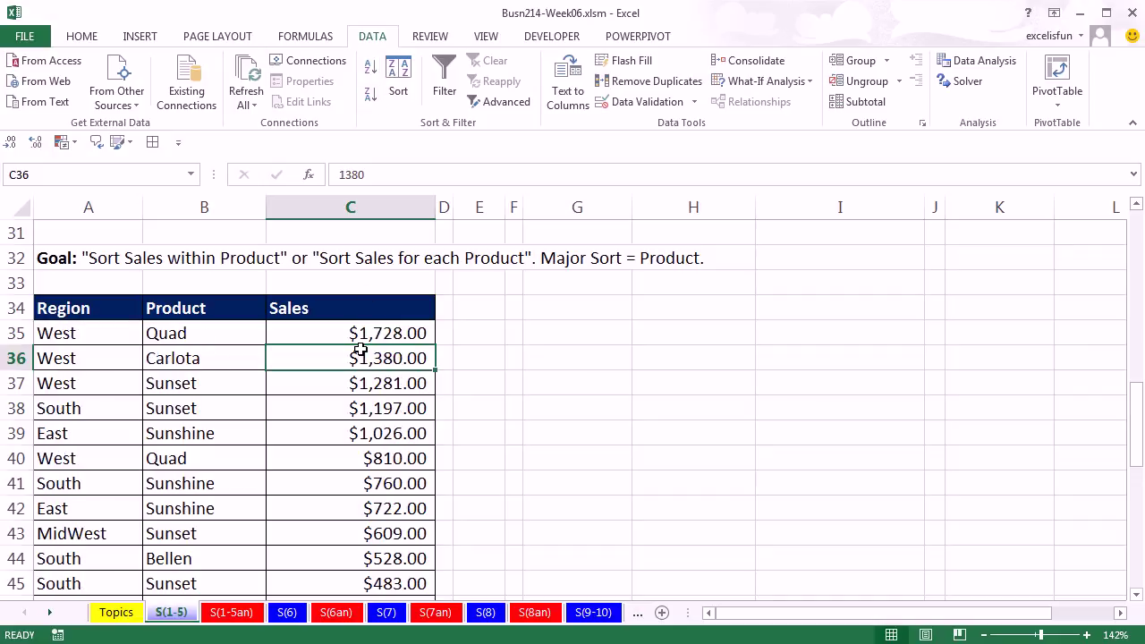
pyautogui.click(208, 363)
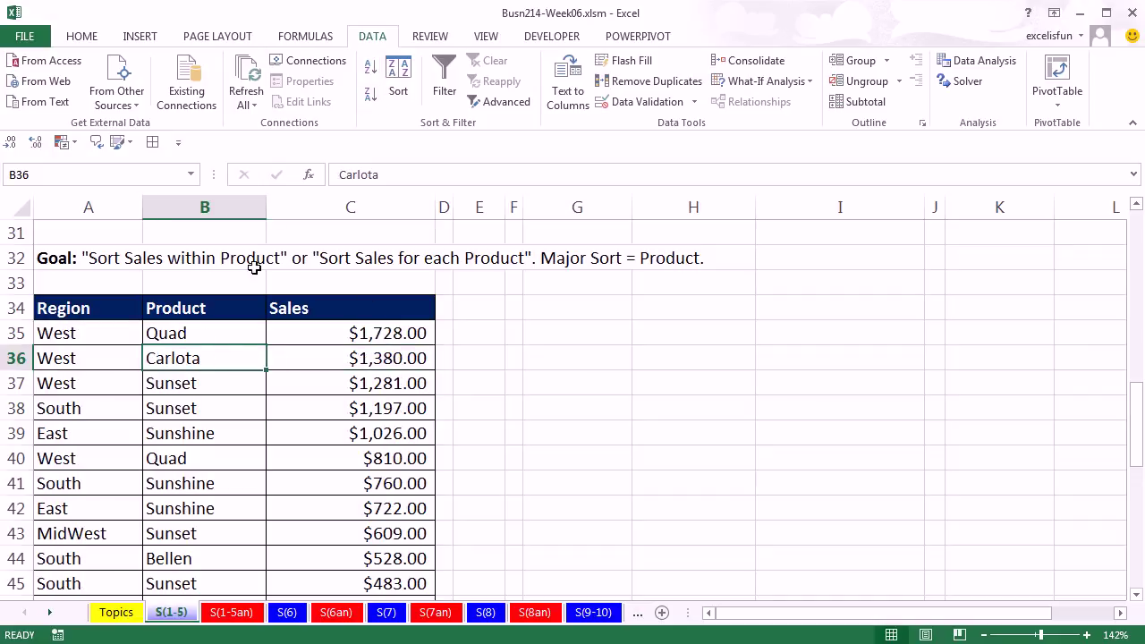
pyautogui.click(370, 71)
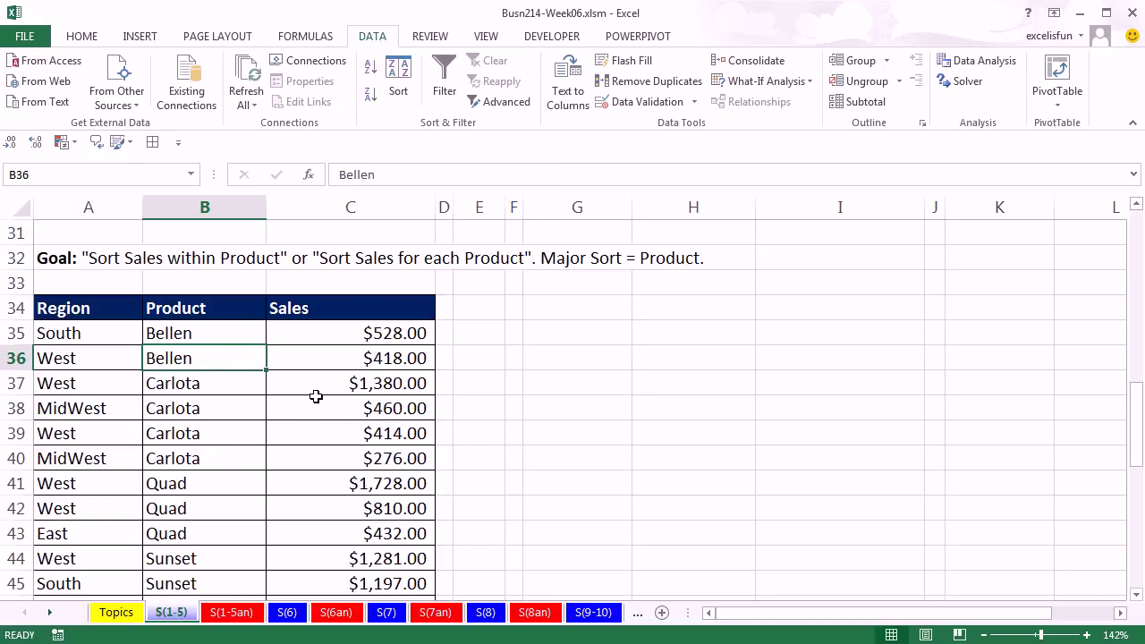
pyautogui.click(589, 496)
# Try to sort the number list in A58:A66 smallest to largest from a single selected cell, undoing each attempt
pyautogui.scroll(-7, 590, 497)
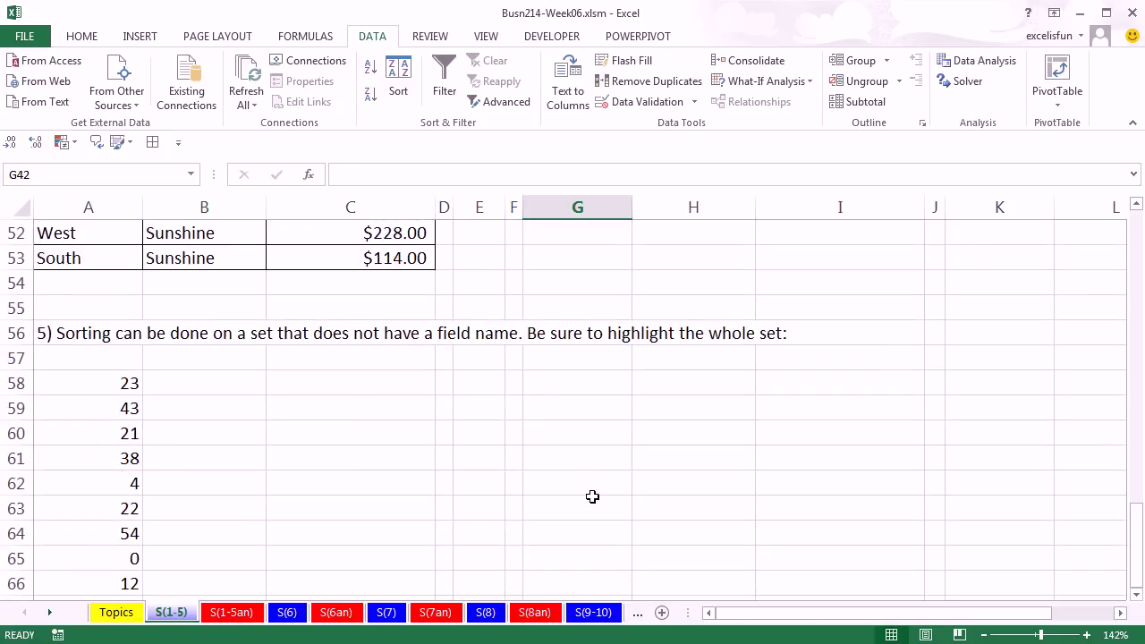
pyautogui.scroll(-1, 454, 464)
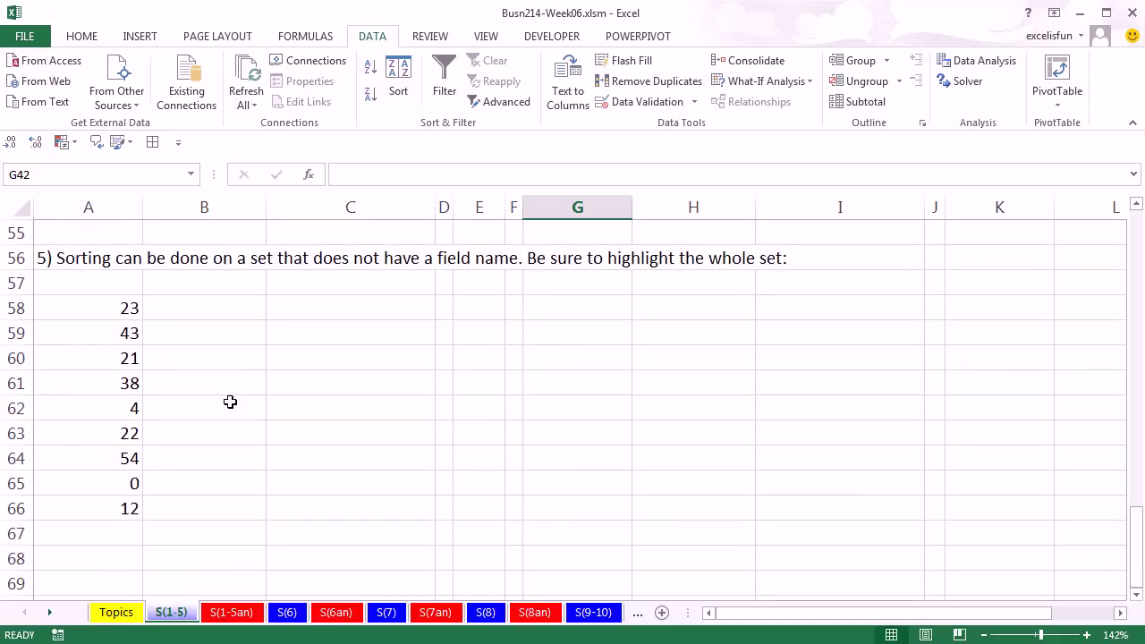
pyautogui.scroll(1, 230, 402)
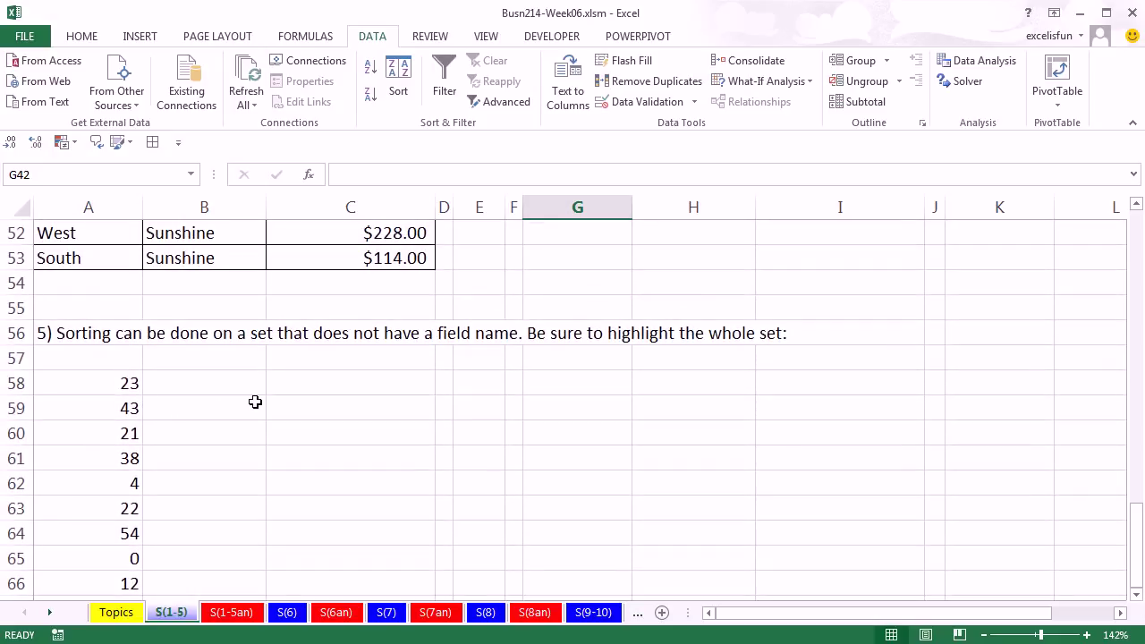
pyautogui.scroll(-1, 255, 401)
pyautogui.click(83, 333)
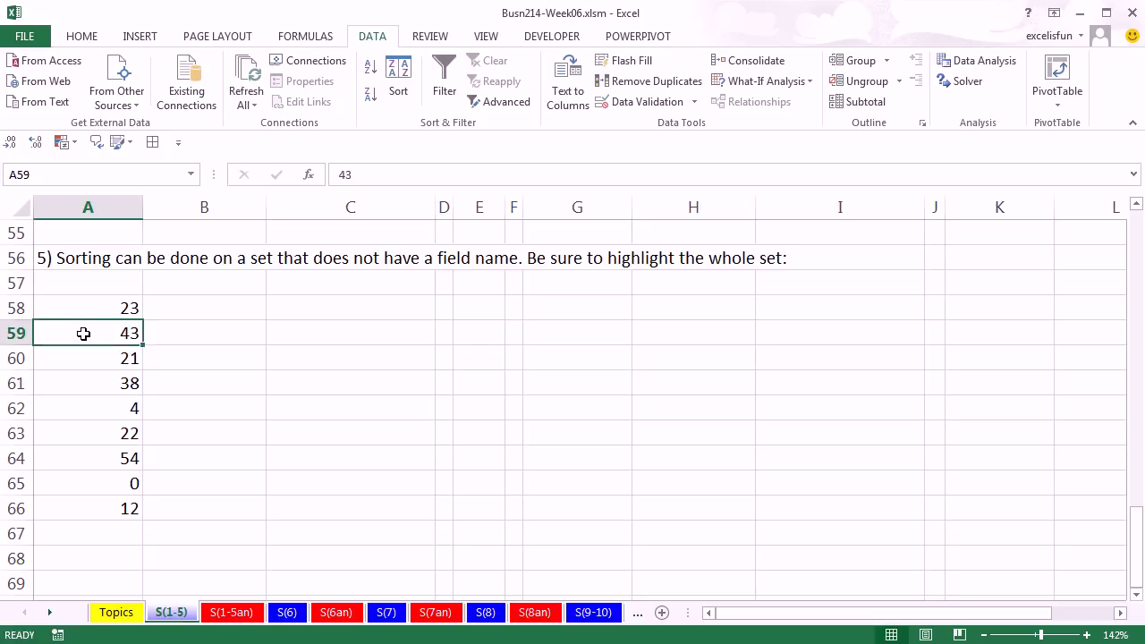
pyautogui.click(370, 71)
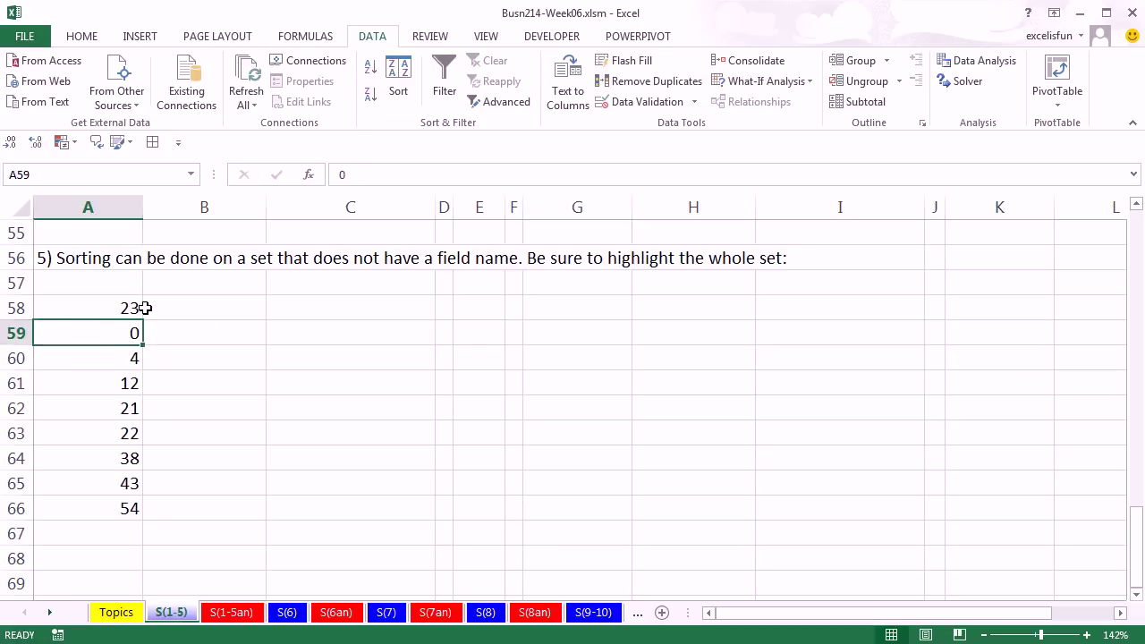
pyautogui.hotkey('ctrl', 'z')
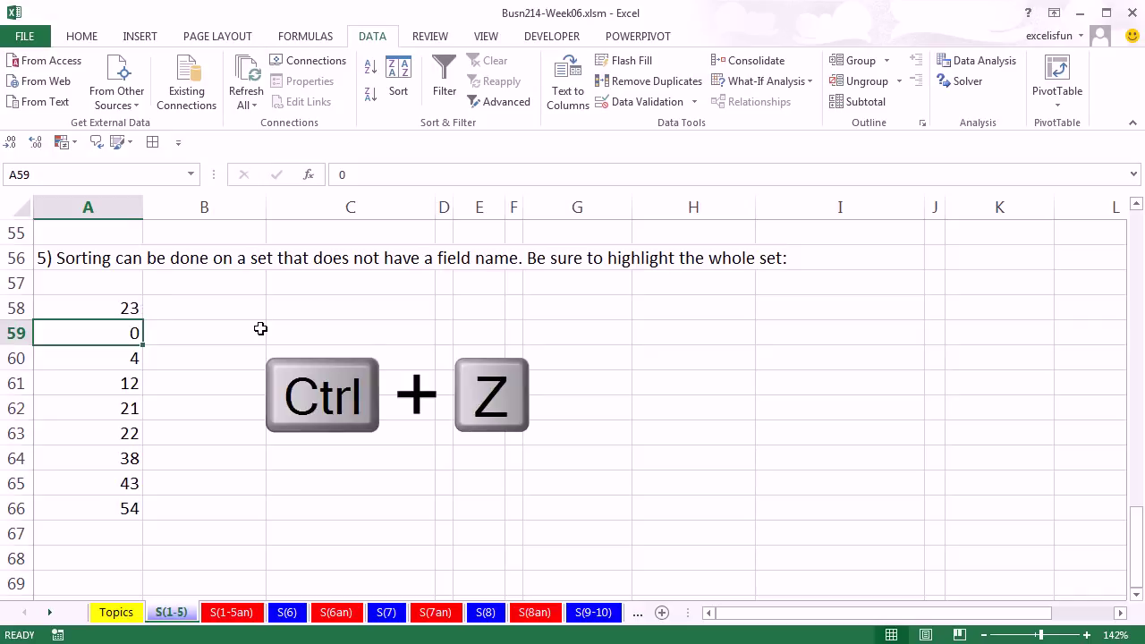
pyautogui.click(108, 376)
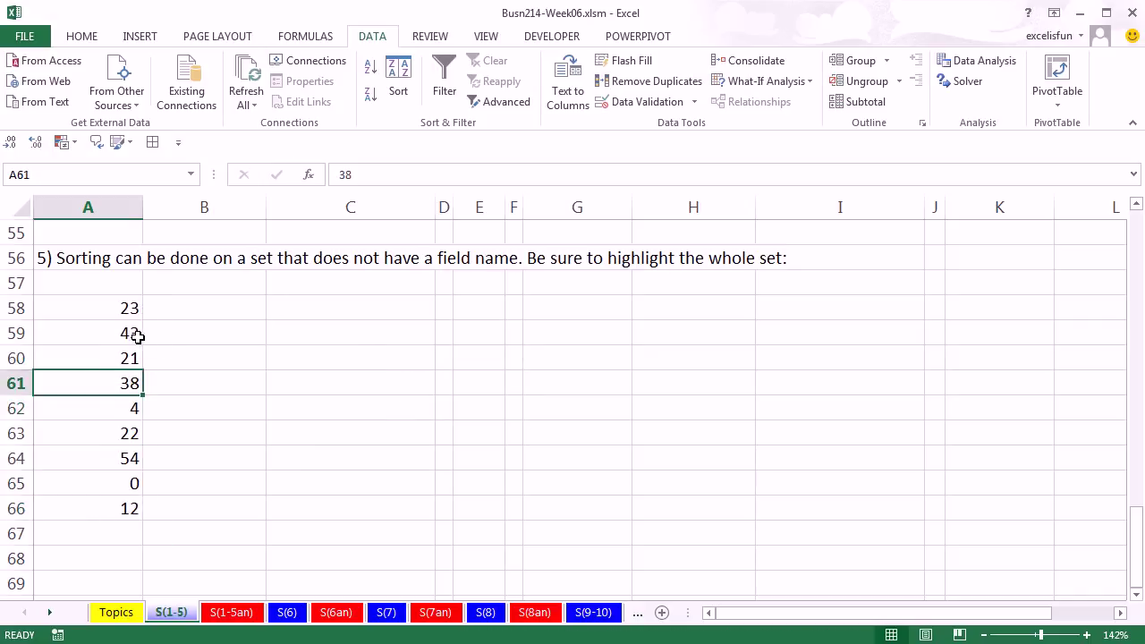
pyautogui.click(374, 75)
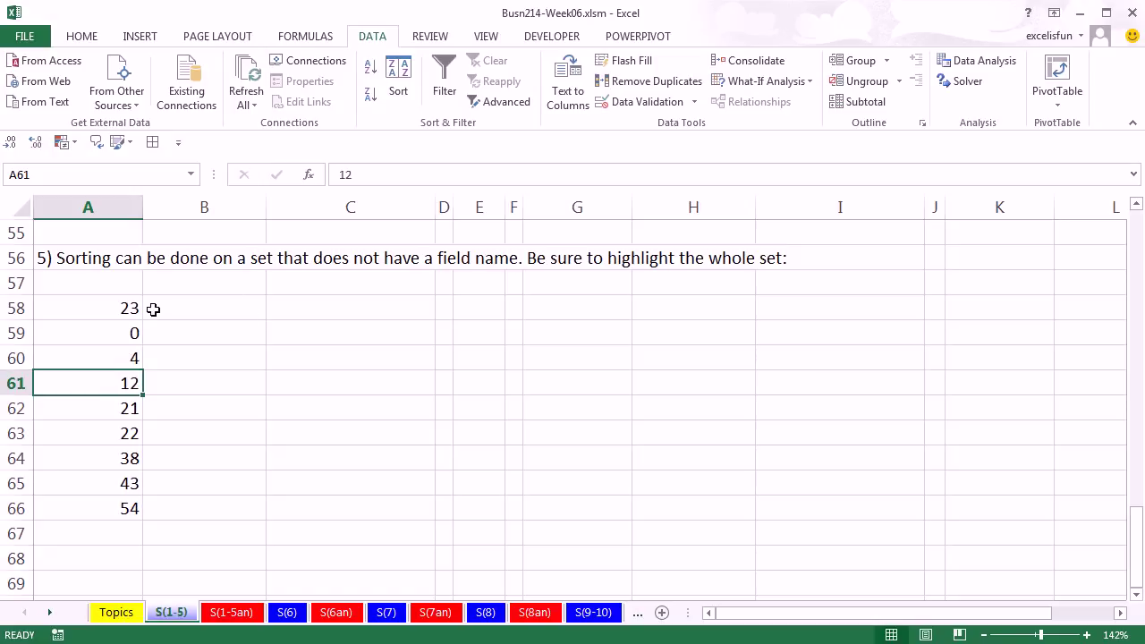
pyautogui.hotkey('ctrl', 'z')
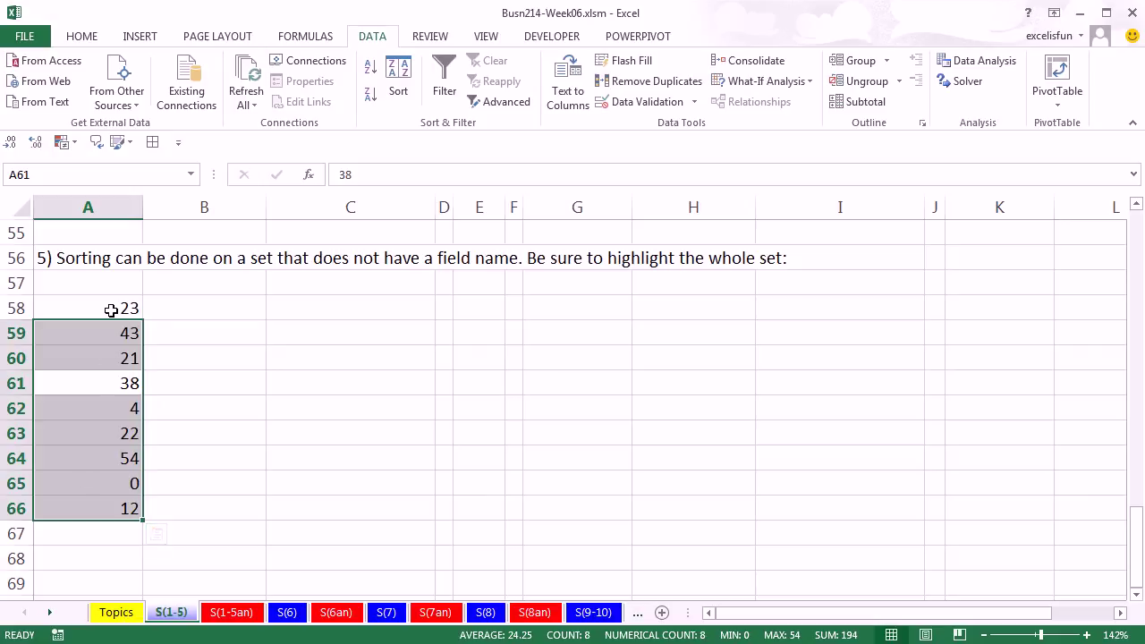
# Custom sort the whole range A58:A66 as data without headers, by Column A values, Smallest to Largest
pyautogui.moveTo(109, 308); pyautogui.dragTo(110, 507)
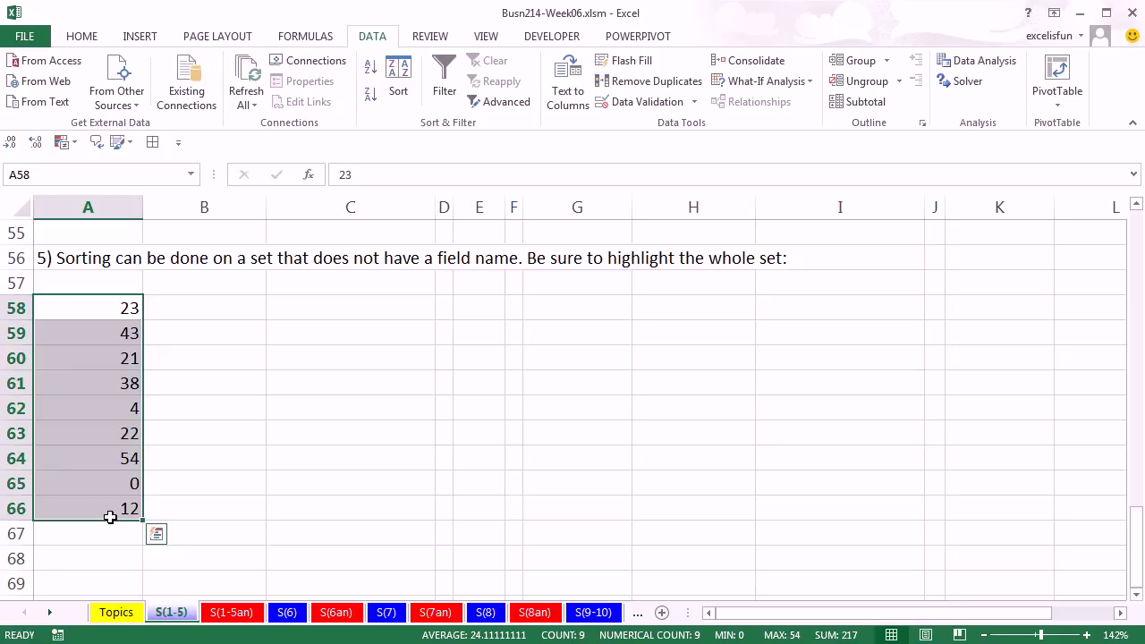
pyautogui.click(398, 89)
pyautogui.moveTo(818, 289); pyautogui.dragTo(560, 231)
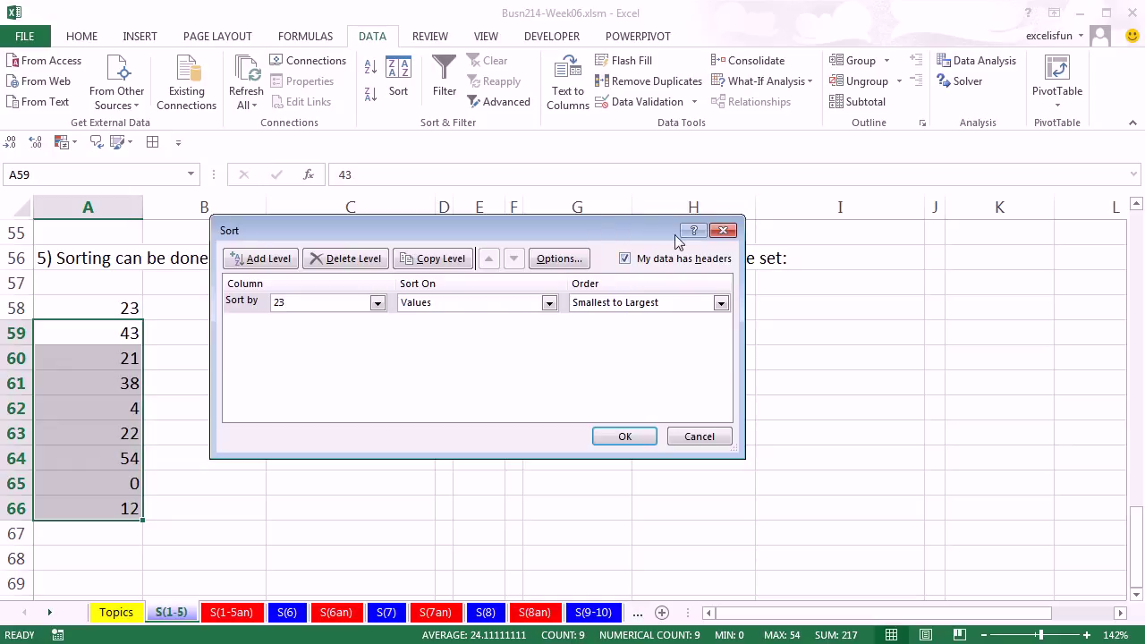
pyautogui.click(625, 259)
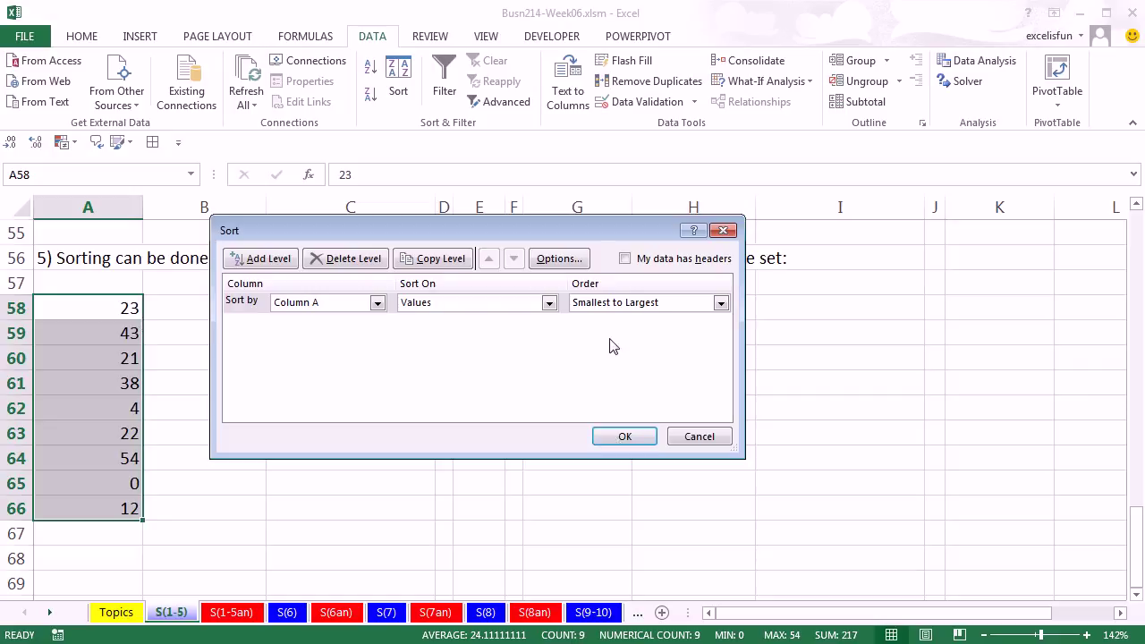
pyautogui.click(616, 438)
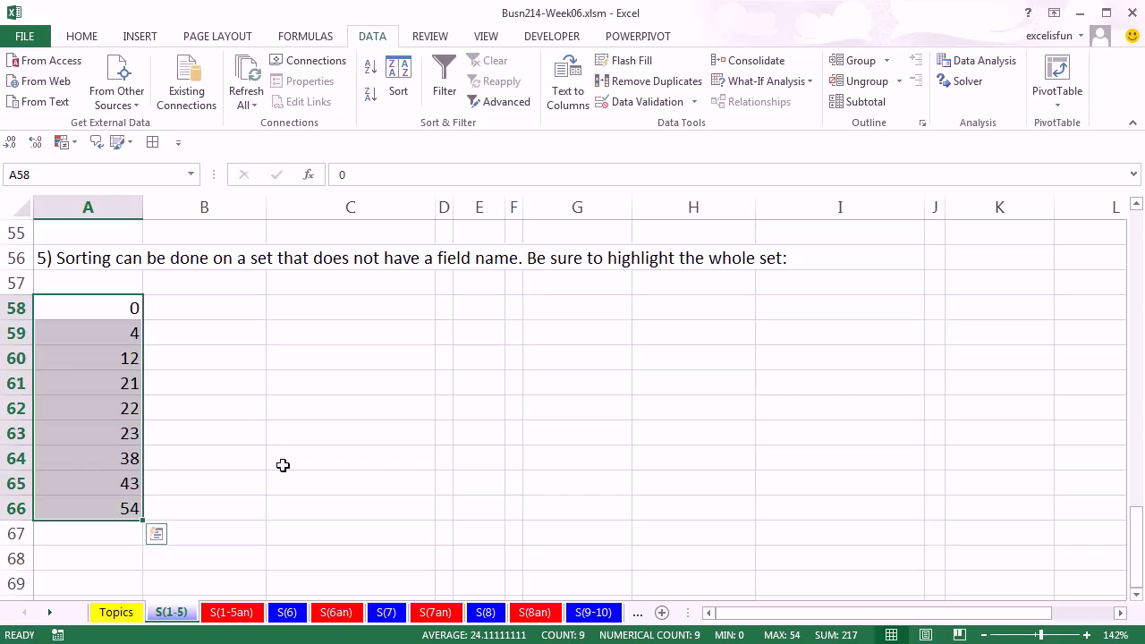
# Open the S(6) sheet and examine the ASCII character table down to the row for capital A
pyautogui.click(286, 617)
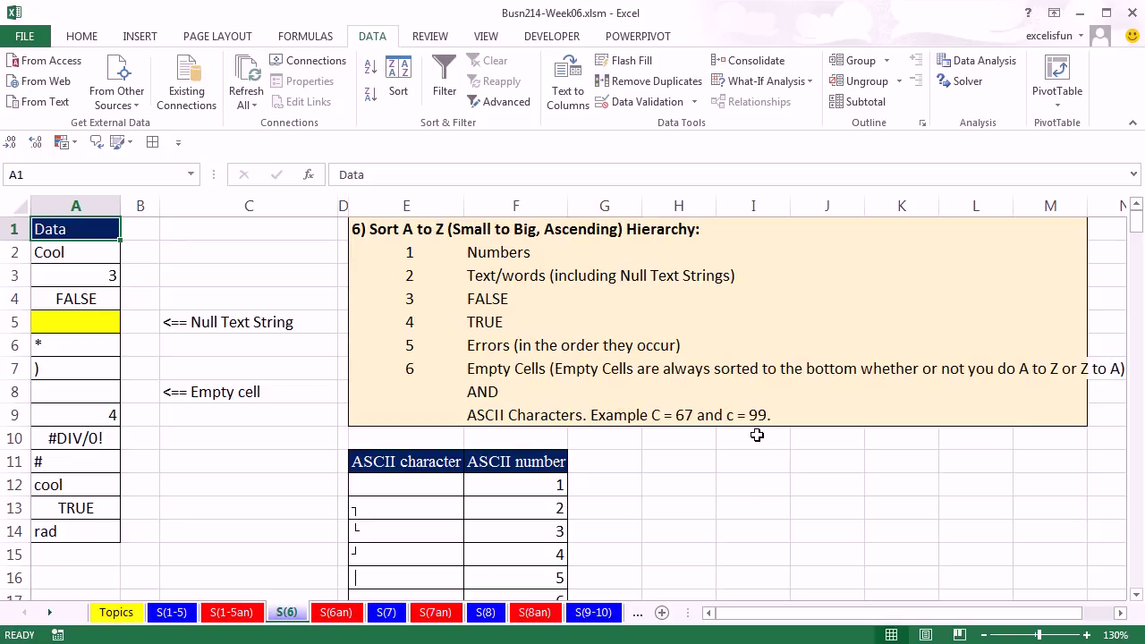
pyautogui.click(513, 484)
pyautogui.scroll(-1, 514, 484)
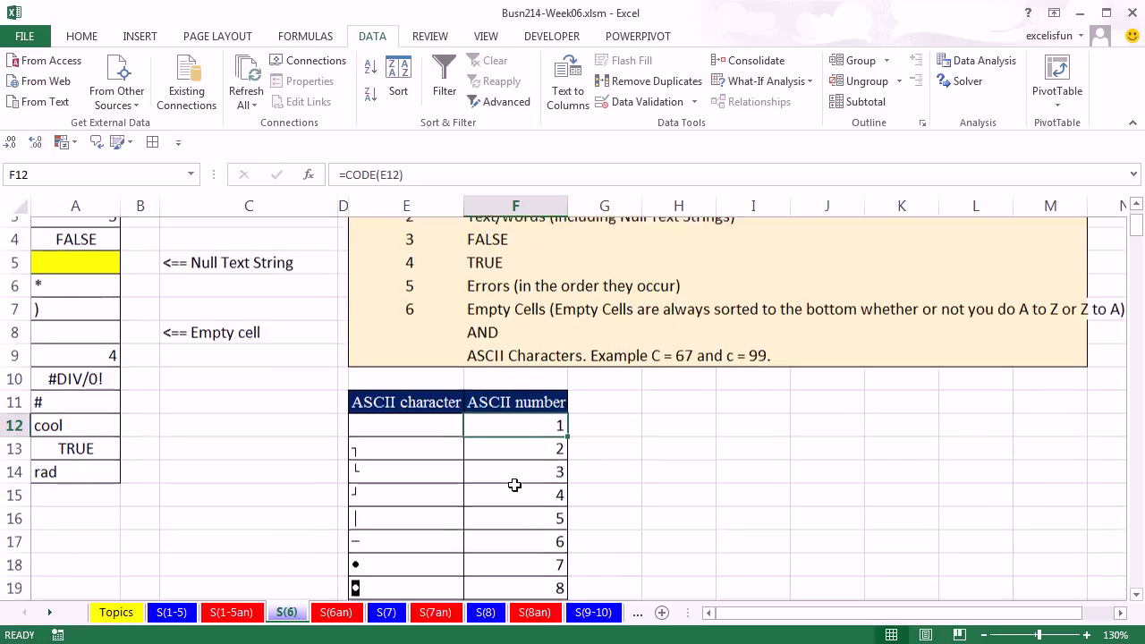
pyautogui.scroll(-2, 514, 484)
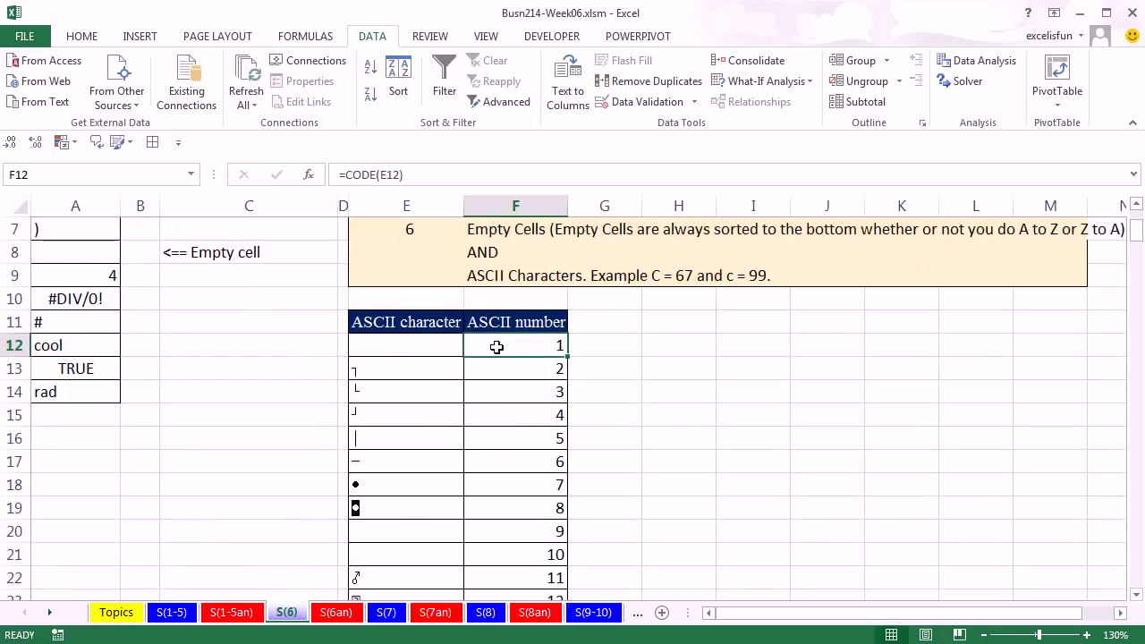
pyautogui.scroll(-5, 559, 507)
pyautogui.scroll(-9, 558, 508)
pyautogui.scroll(-7, 551, 519)
pyautogui.scroll(-1, 524, 476)
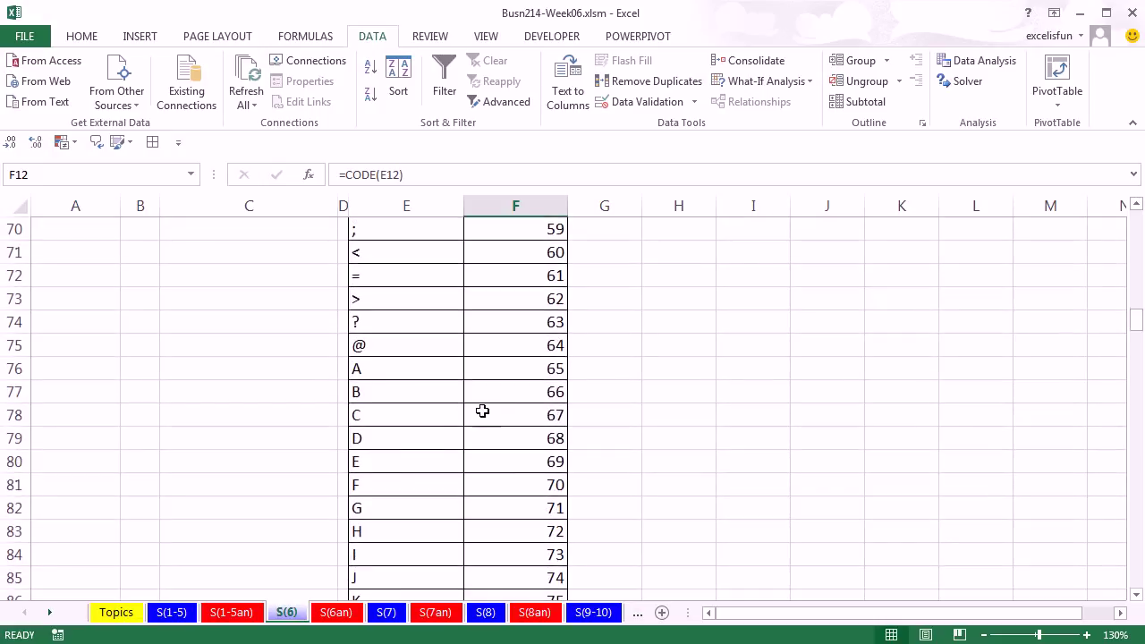
pyautogui.moveTo(366, 367); pyautogui.dragTo(498, 371)
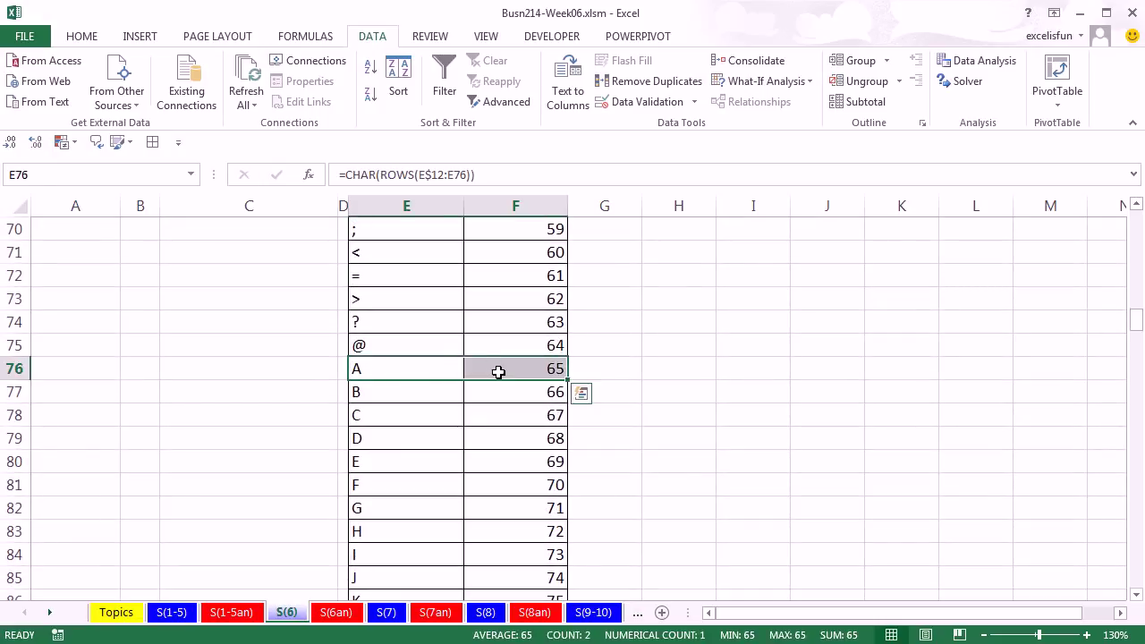
# Compare the ASCII numbers of capital C and lowercase c in the character table
pyautogui.scroll(-5, 498, 383)
pyautogui.scroll(4, 496, 397)
pyautogui.moveTo(403, 346); pyautogui.dragTo(522, 345)
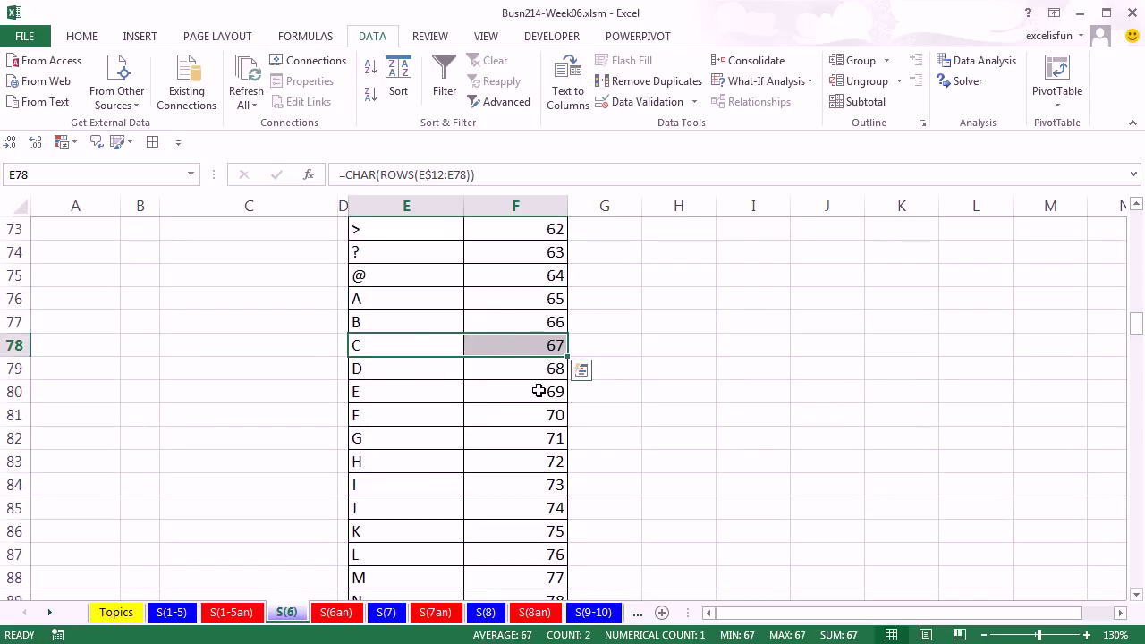
pyautogui.scroll(-6, 536, 393)
pyautogui.scroll(-4, 532, 402)
pyautogui.scroll(-2, 528, 408)
pyautogui.moveTo(376, 253); pyautogui.dragTo(533, 256)
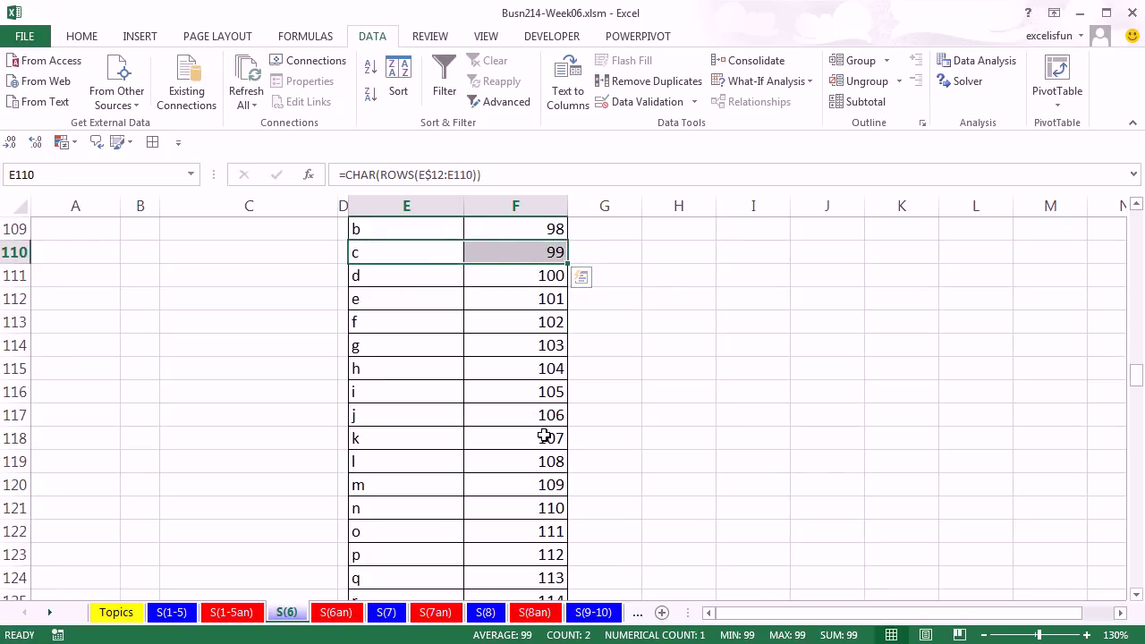
# Return to cell A1 and examine the entry types in the Data column, including the null text string, empty cell and error formula
pyautogui.hotkey('ctrl', 'Home')
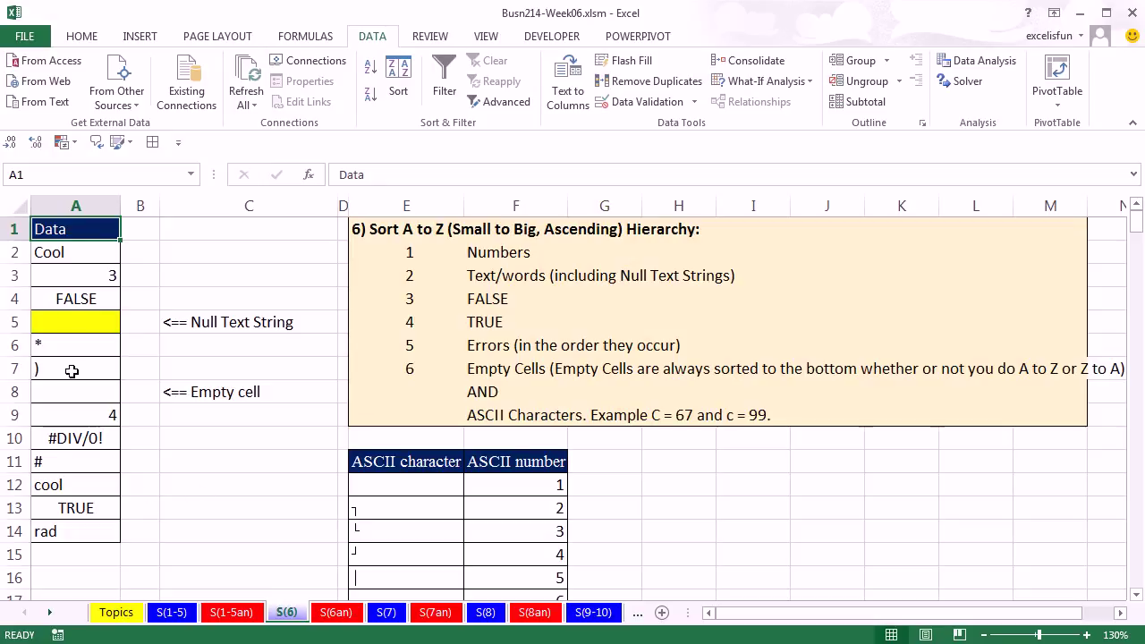
pyautogui.click(76, 278)
pyautogui.click(82, 299)
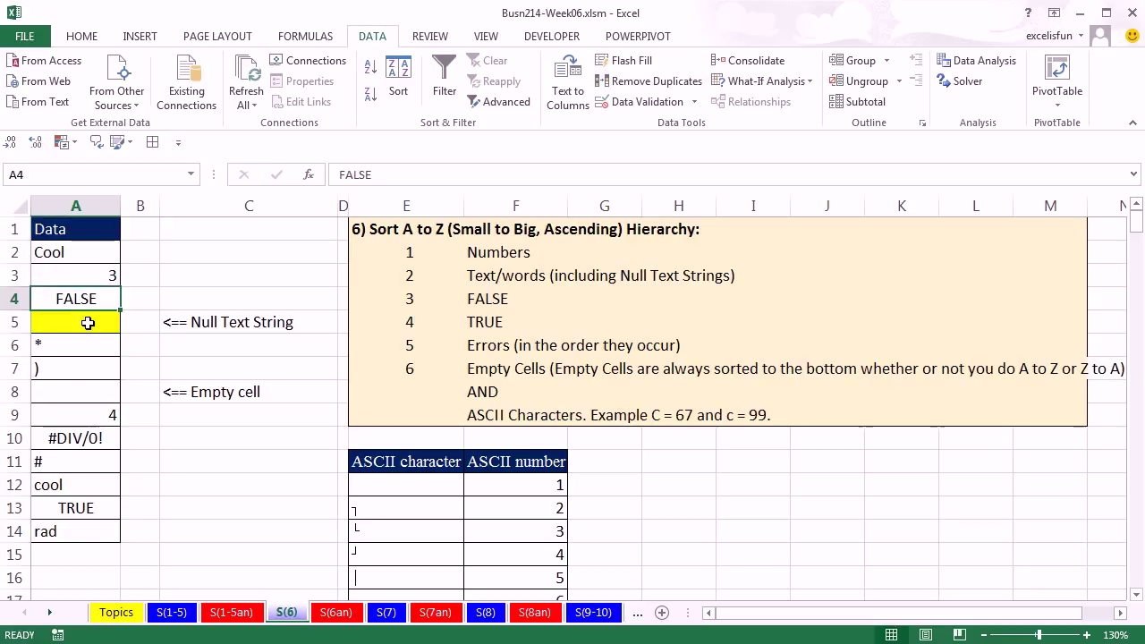
pyautogui.doubleClick(90, 323)
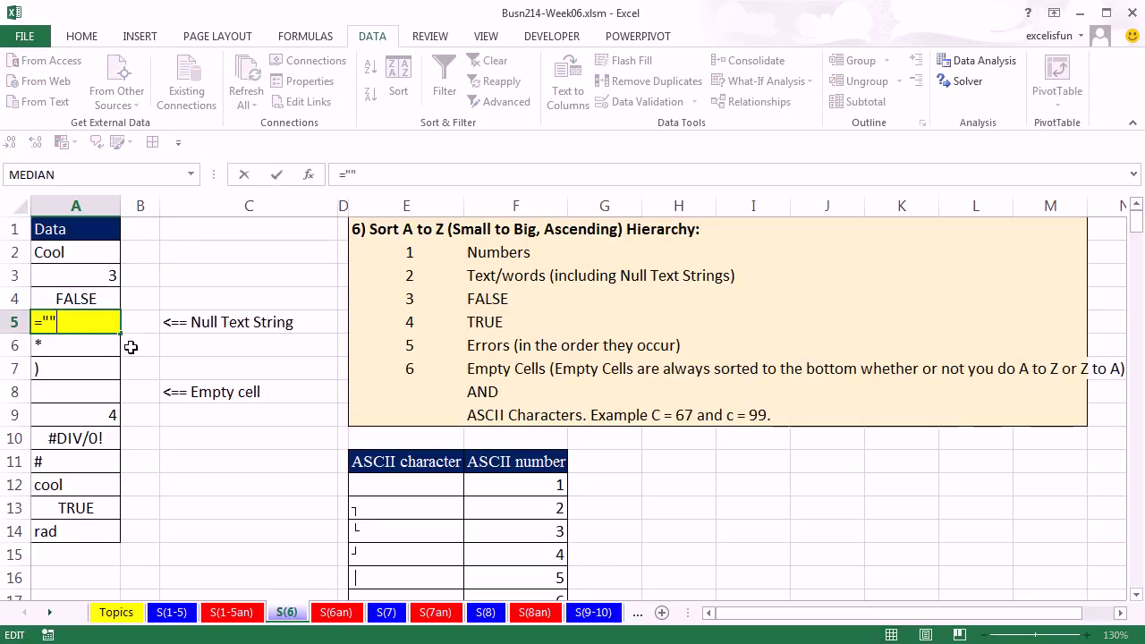
pyautogui.press('Return')
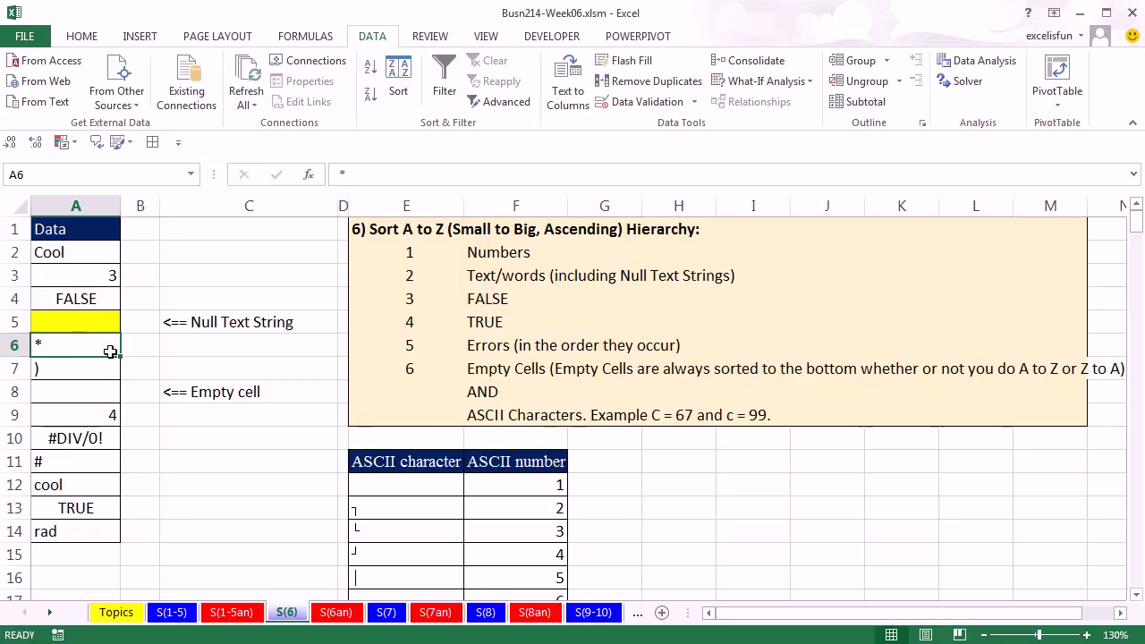
pyautogui.click(79, 387)
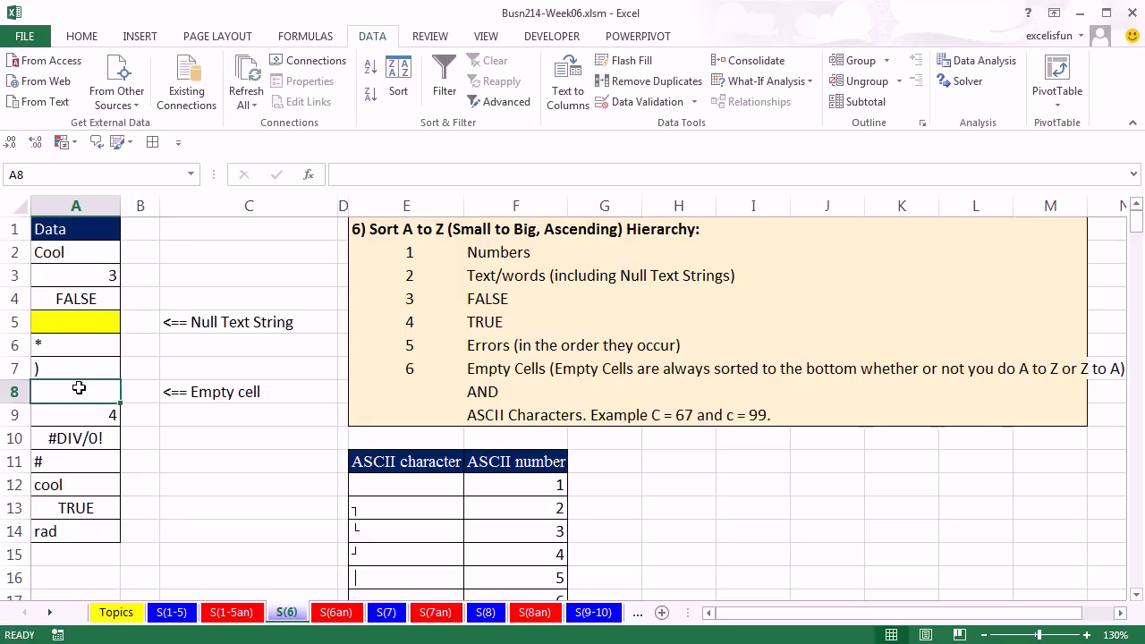
pyautogui.click(82, 417)
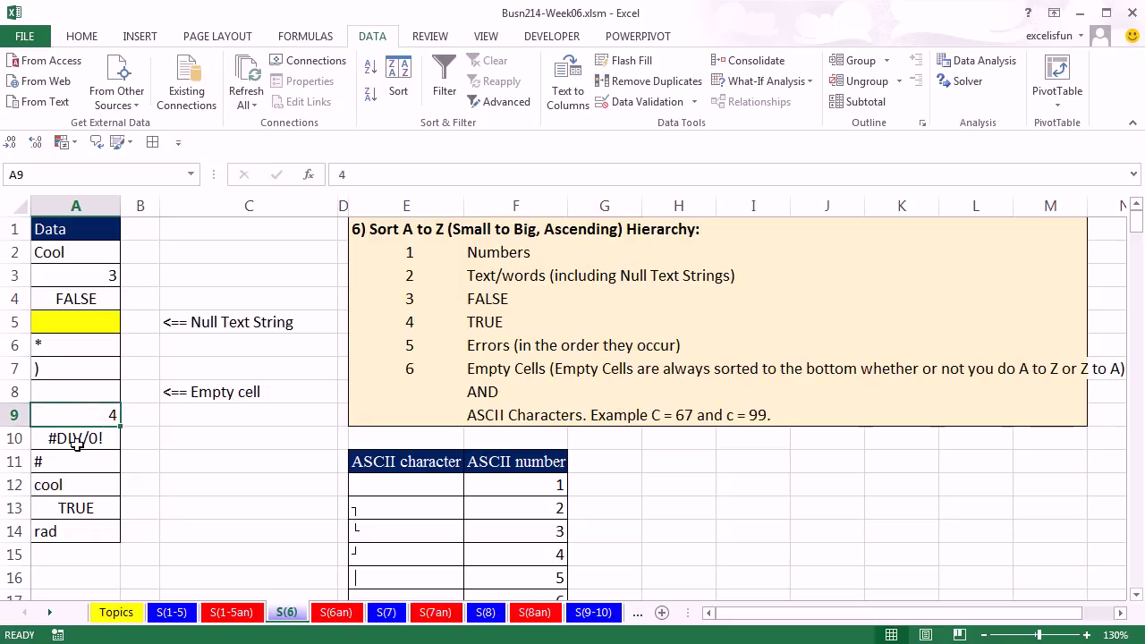
pyautogui.click(77, 442)
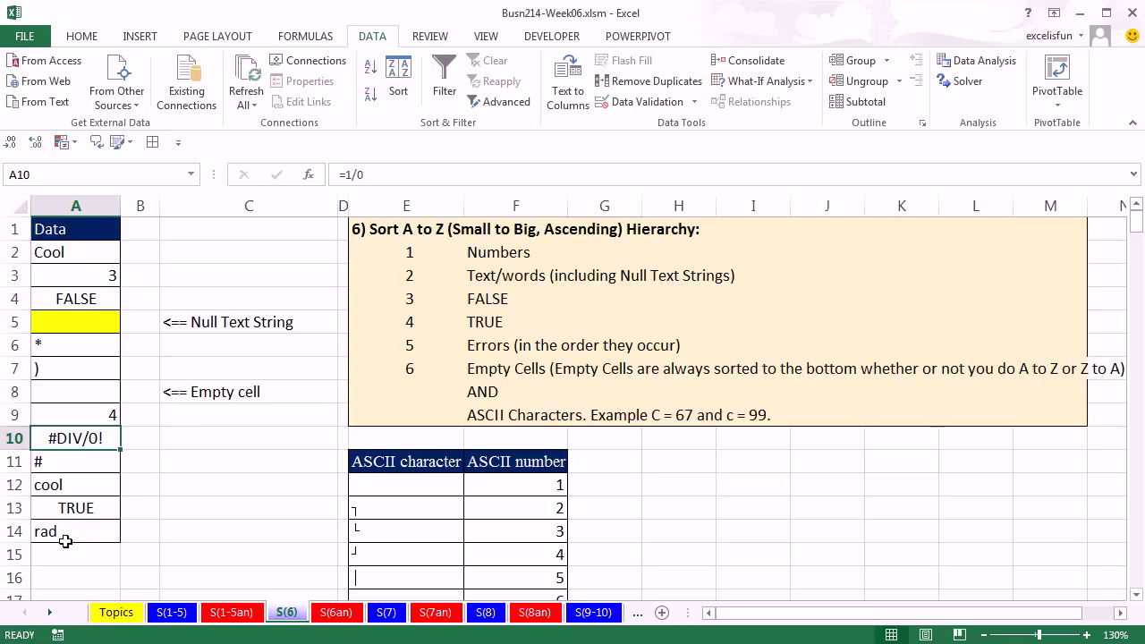
pyautogui.click(94, 384)
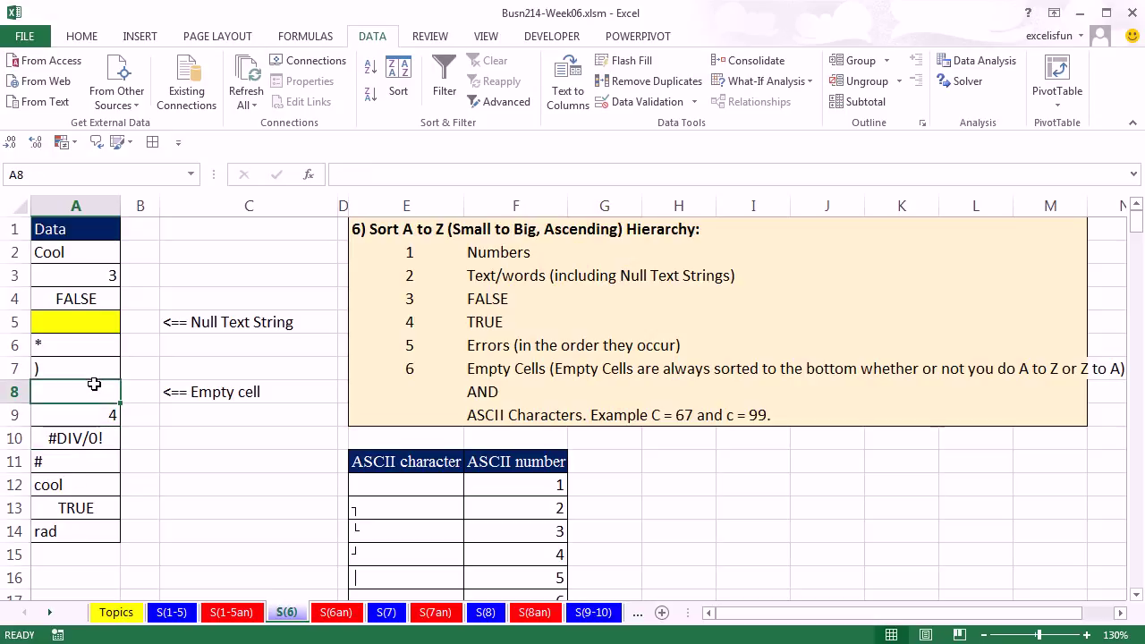
pyautogui.click(68, 277)
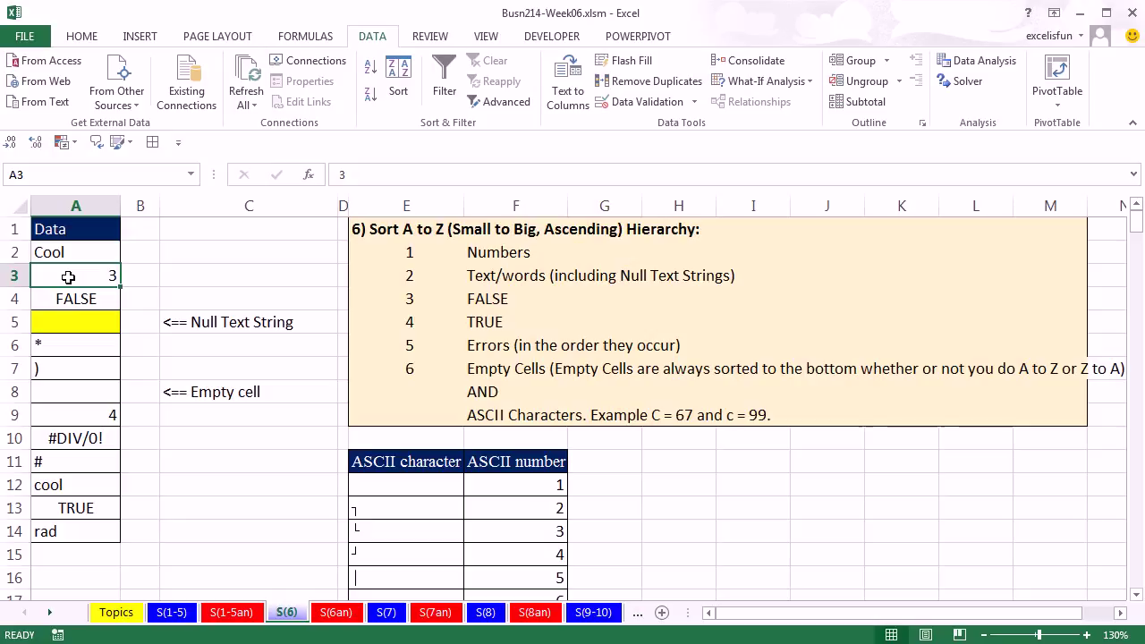
# Sort the whole Data list in A1:A14 from A to Z
pyautogui.moveTo(51, 229); pyautogui.dragTo(82, 367)
pyautogui.moveTo(71, 232); pyautogui.dragTo(83, 530)
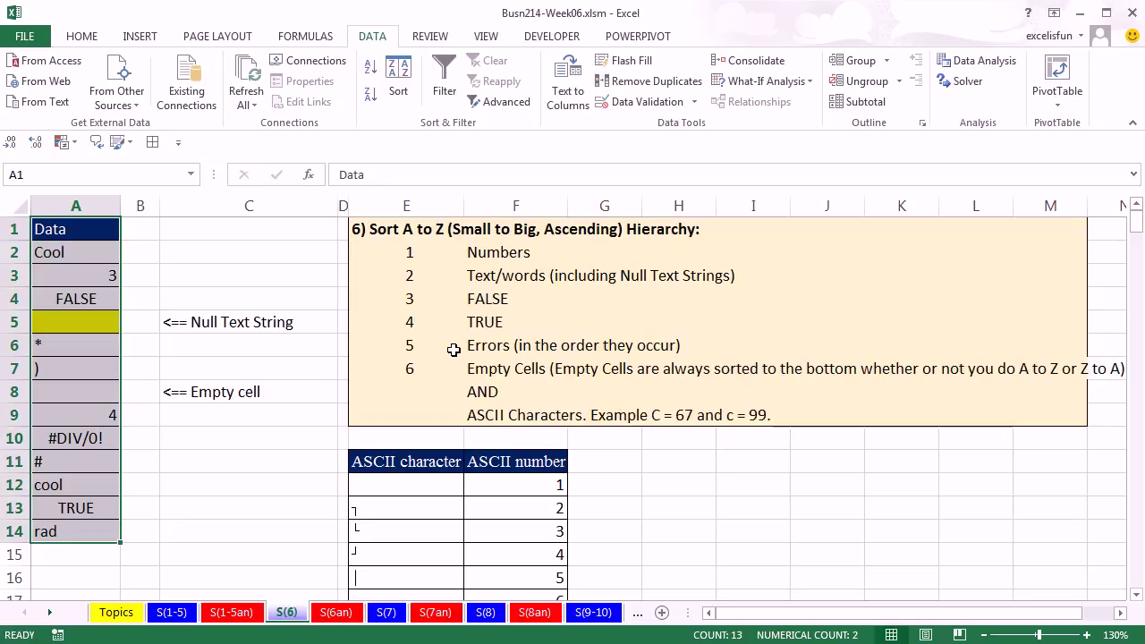
pyautogui.click(371, 68)
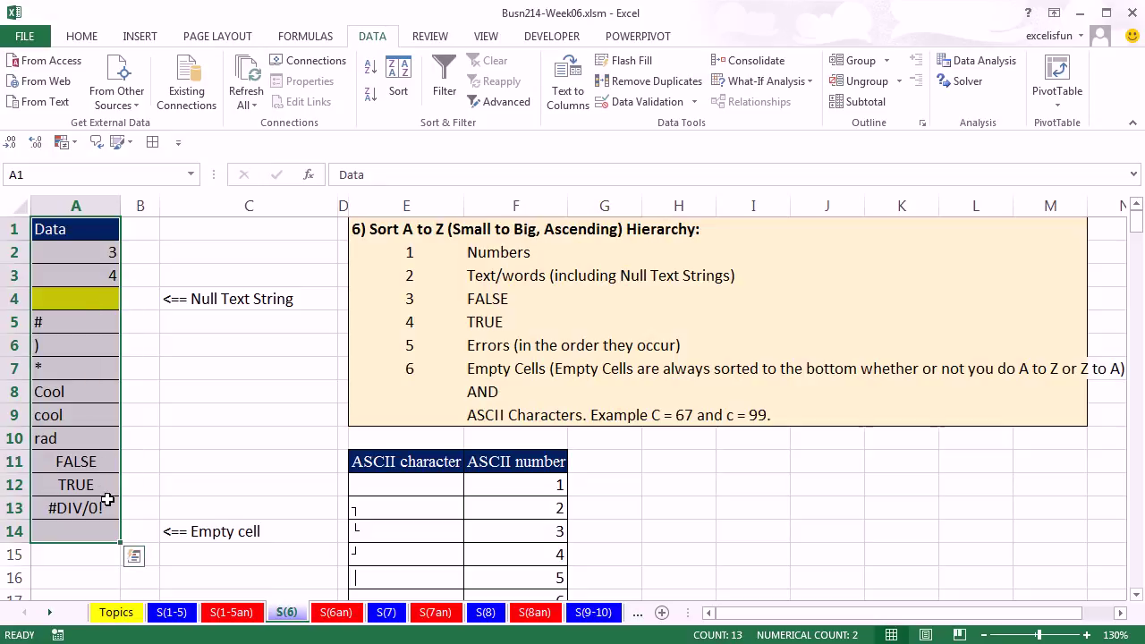
# Undo the A to Z sort and sort the Data list from Z to A
pyautogui.hotkey('ctrl', 'z')
pyautogui.hotkey('ctrl', 'z')
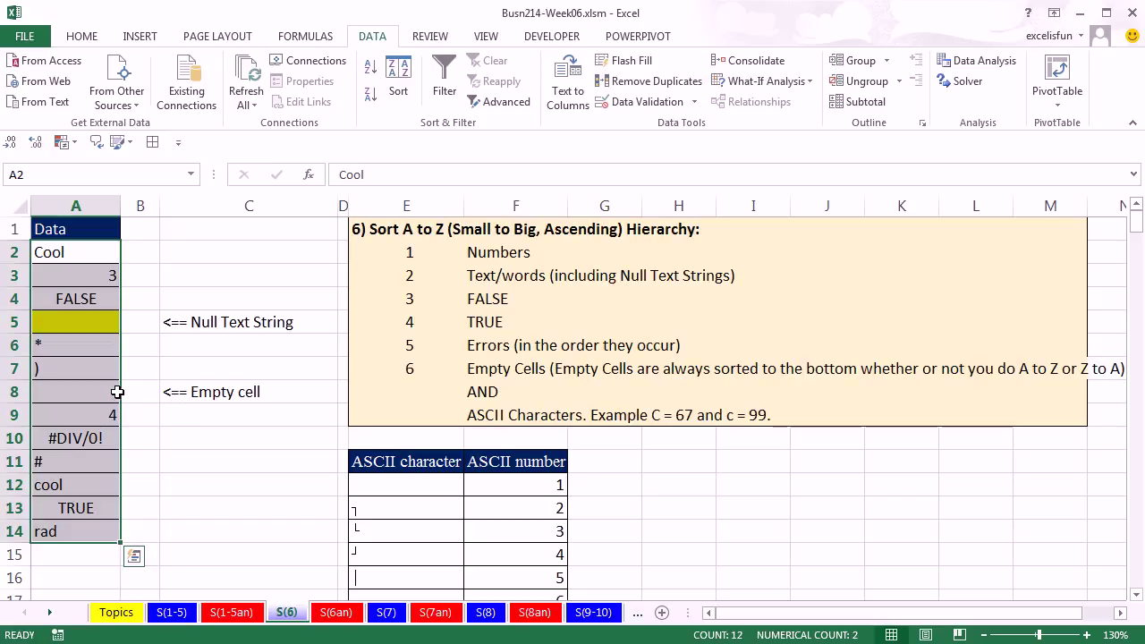
pyautogui.click(371, 96)
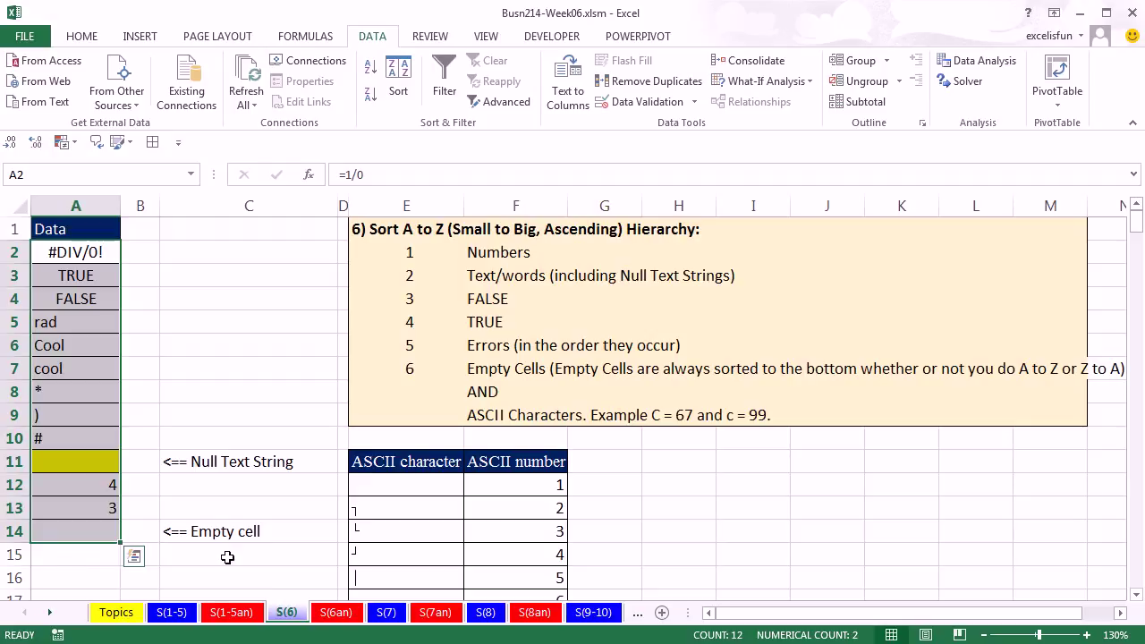
# Open the S(7) sheet and check the blank City cells I5 and I10 in the invoice table at G3:I19
pyautogui.click(386, 613)
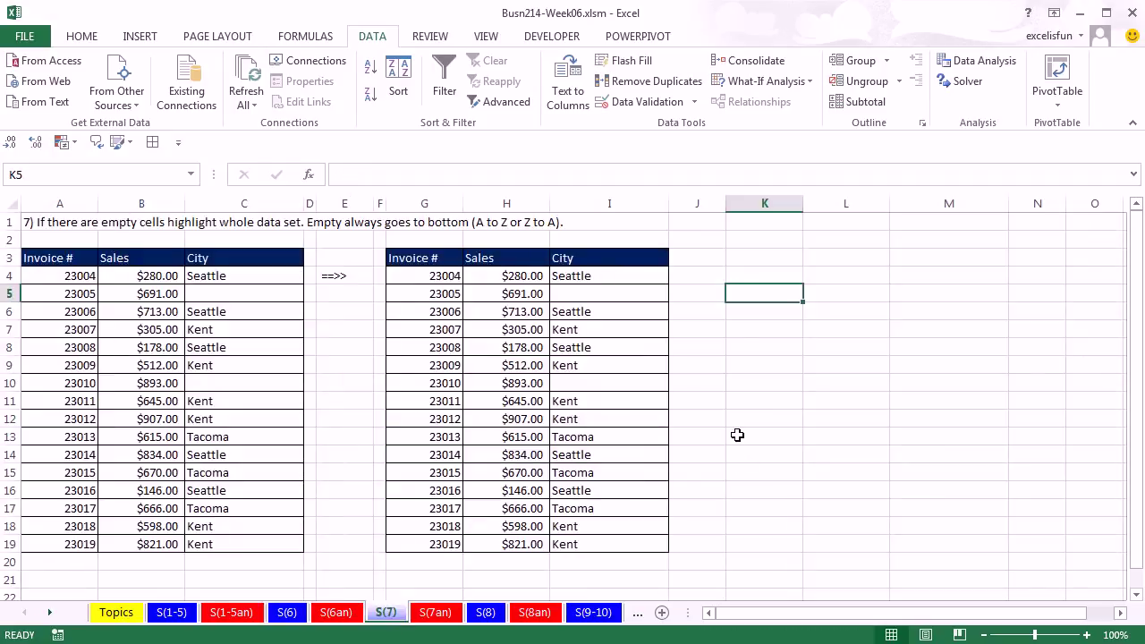
pyautogui.click(613, 294)
pyautogui.click(597, 383)
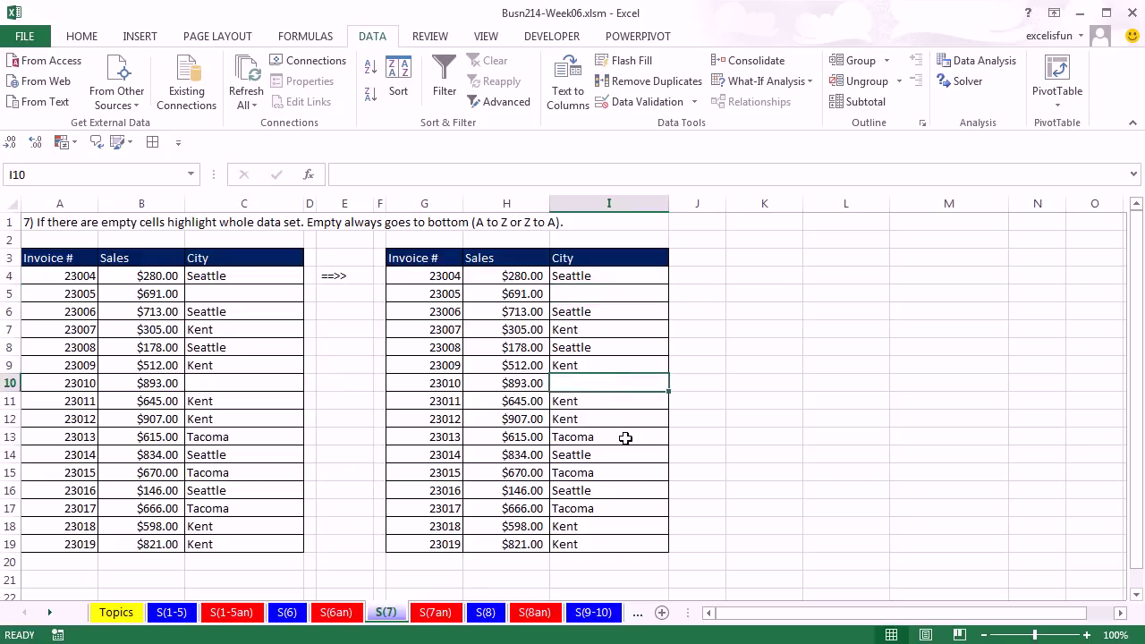
# Highlight the two invoice records with blank City cells, G5:I5 and G10:I10, to examine them
pyautogui.moveTo(419, 298); pyautogui.dragTo(562, 295)
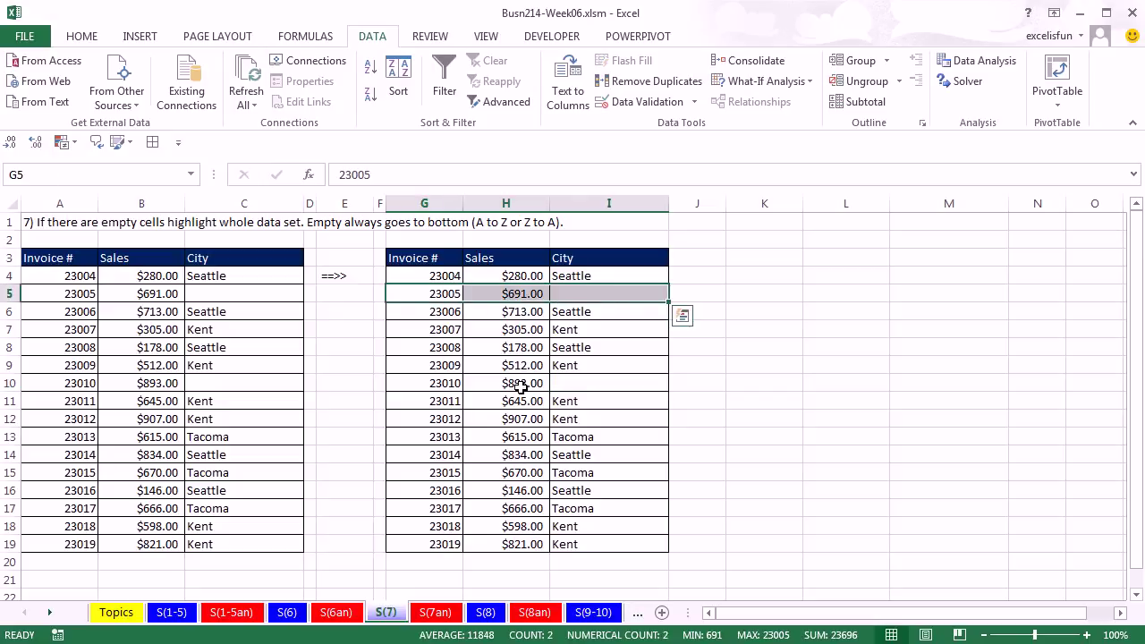
pyautogui.moveTo(424, 383); pyautogui.dragTo(591, 388)
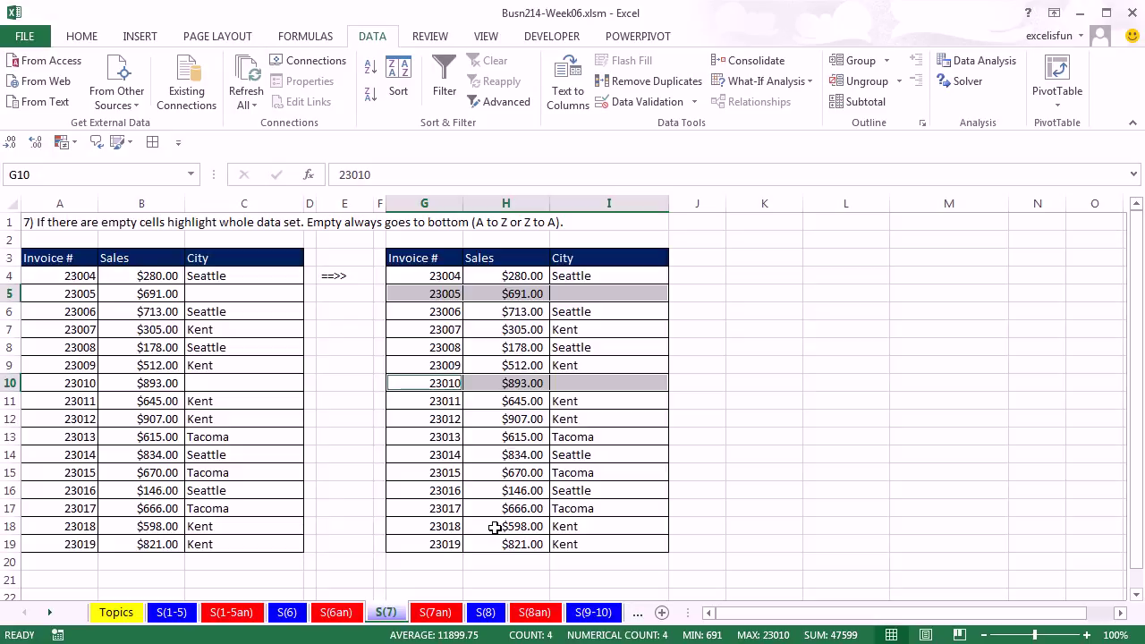
pyautogui.click(614, 421)
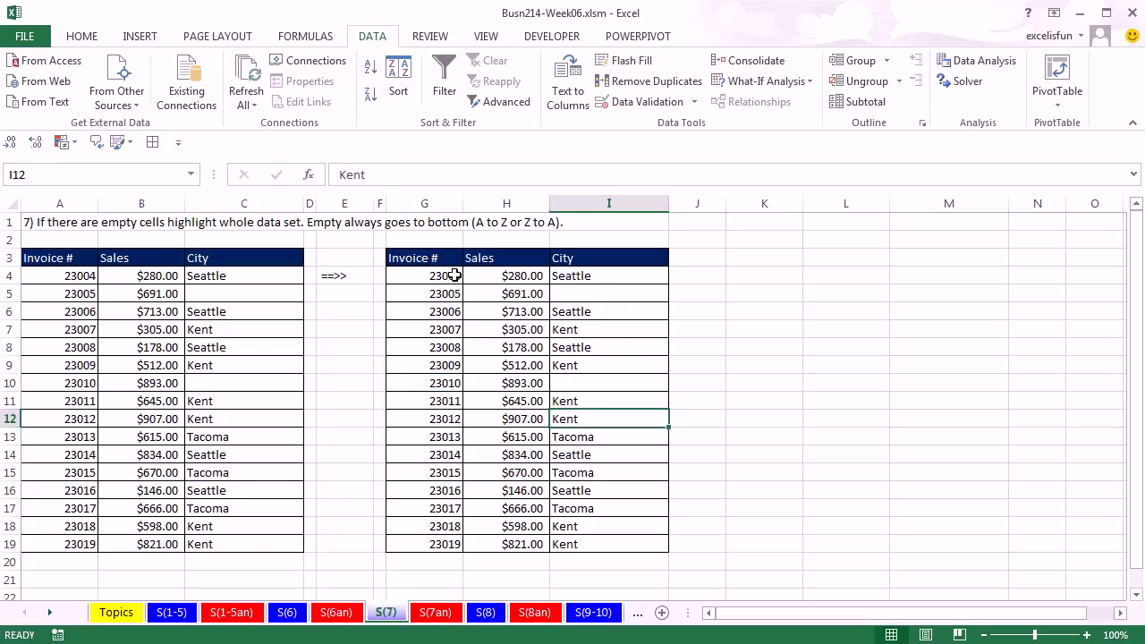
# Sort the entire invoice table G3:I19 by City values from A to Z using a custom sort
pyautogui.moveTo(410, 259); pyautogui.dragTo(585, 538)
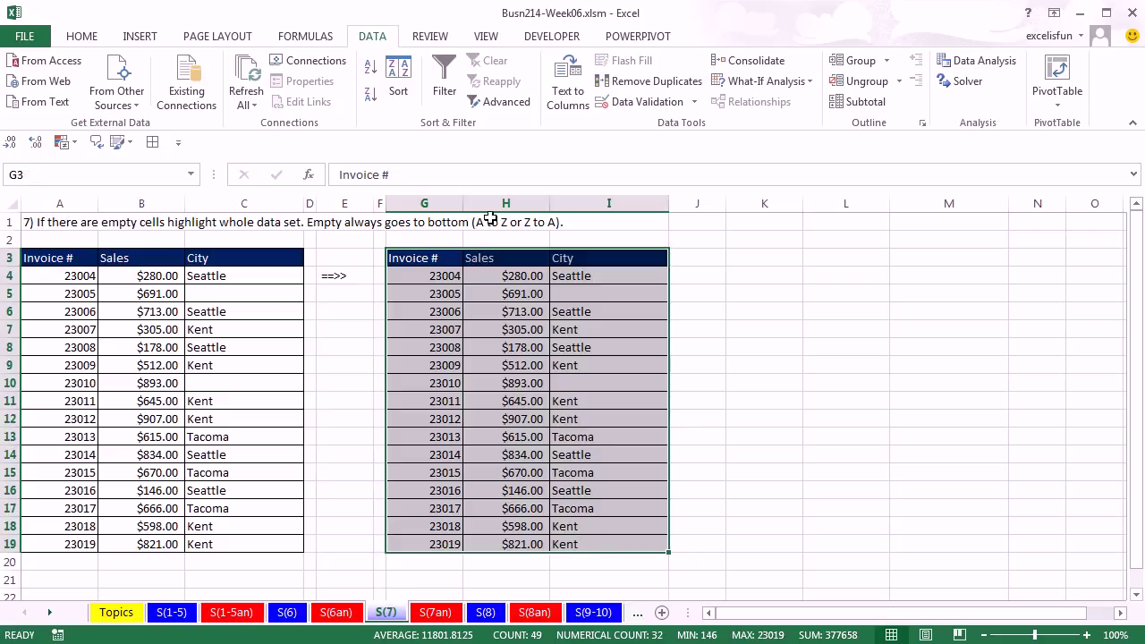
pyautogui.click(399, 94)
pyautogui.click(295, 304)
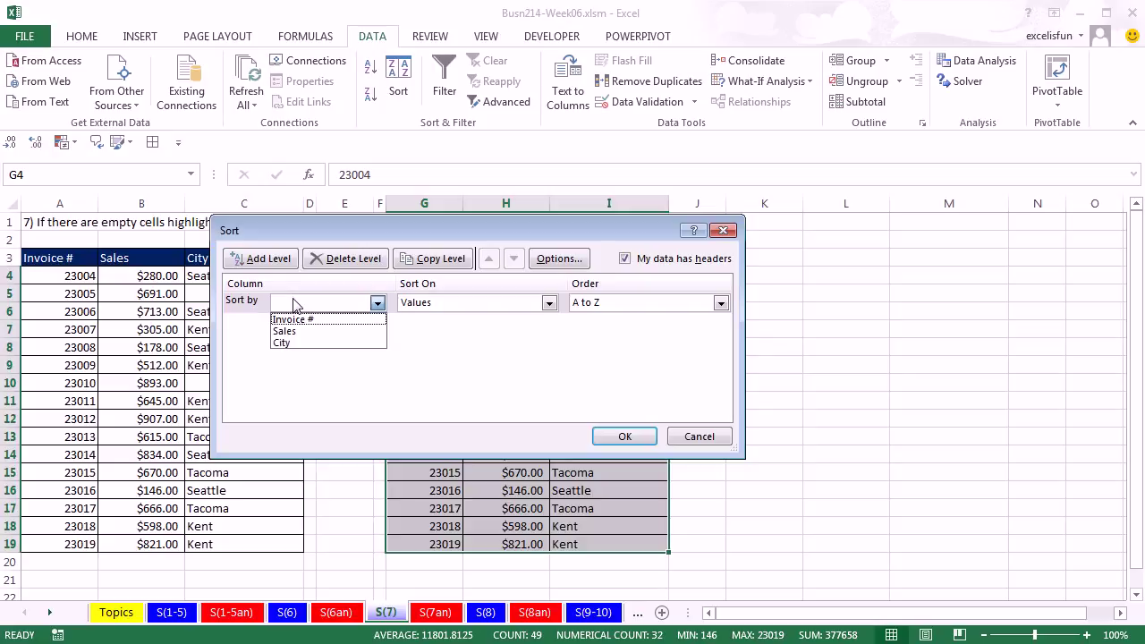
pyautogui.click(296, 345)
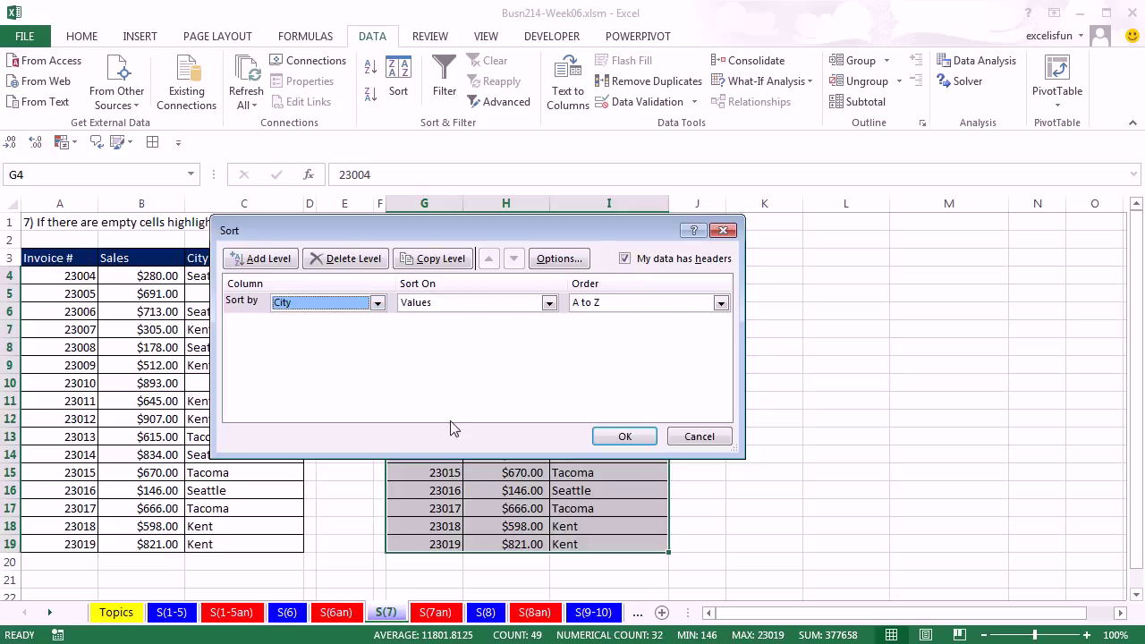
pyautogui.click(624, 438)
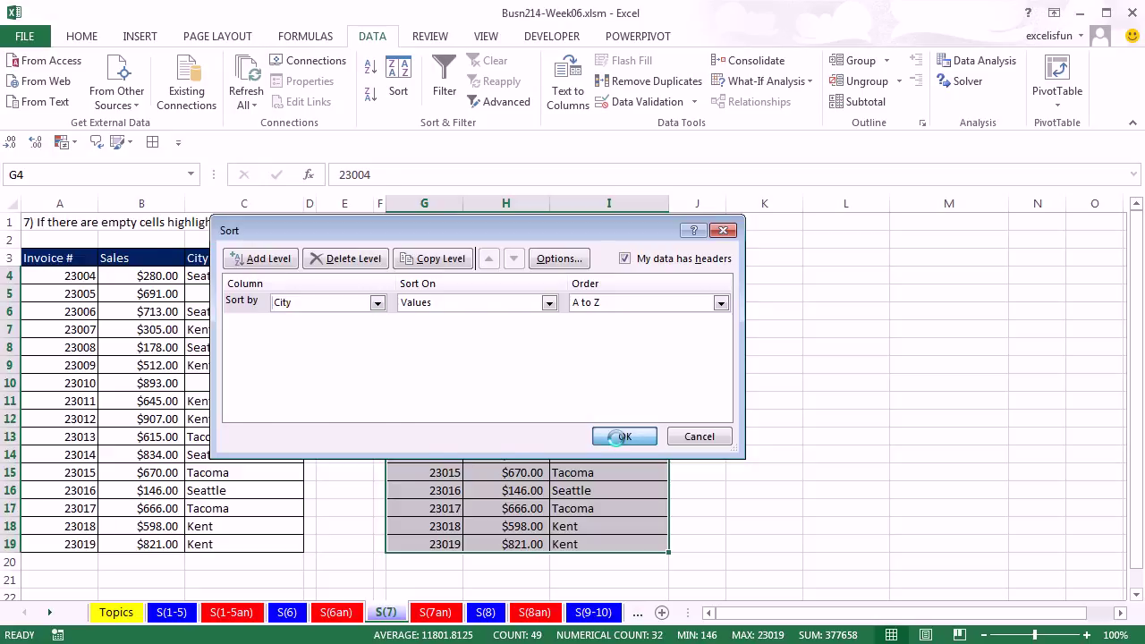
# Undo the custom sort and quick-sort G3:I19 from A to Z with City cell I19 as the active cell
pyautogui.hotkey('ctrl', 'z')
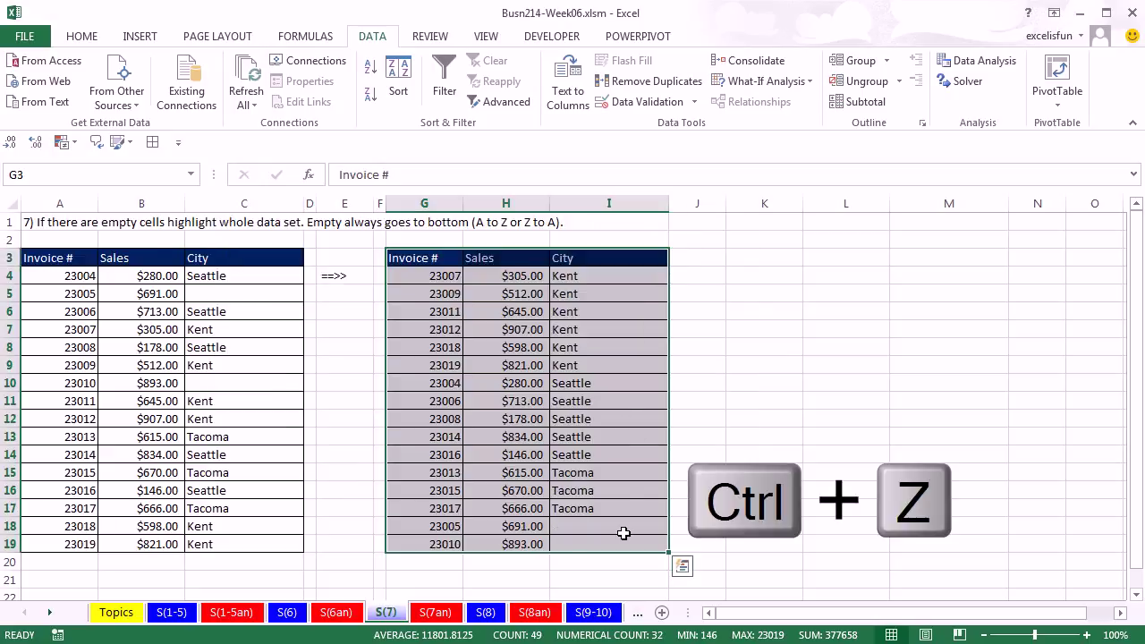
pyautogui.moveTo(602, 543); pyautogui.dragTo(450, 258)
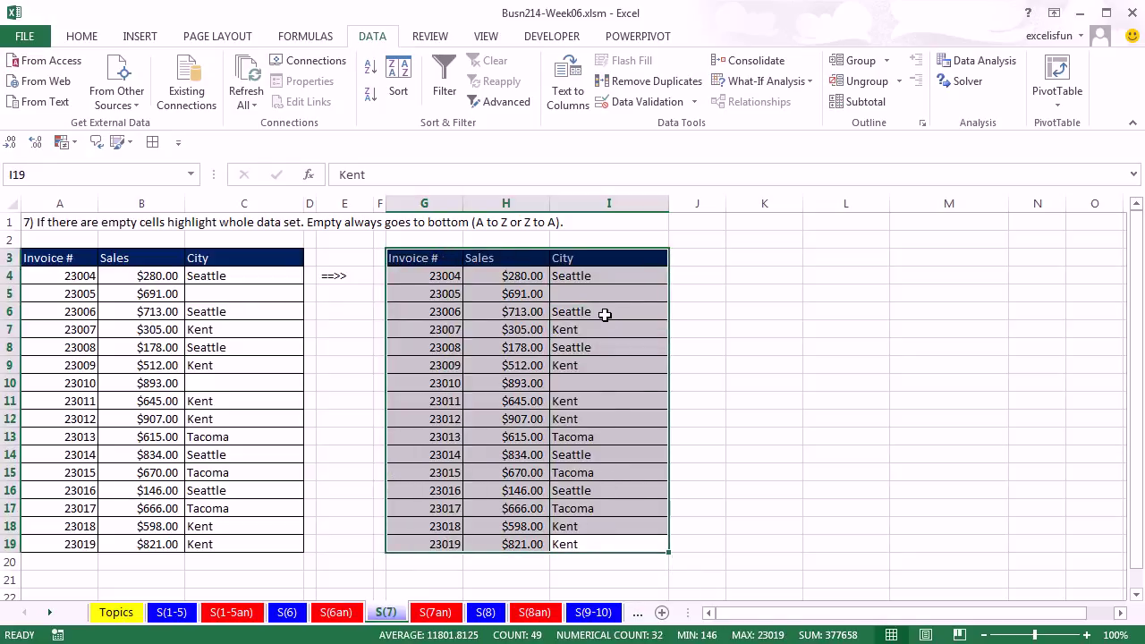
pyautogui.click(371, 72)
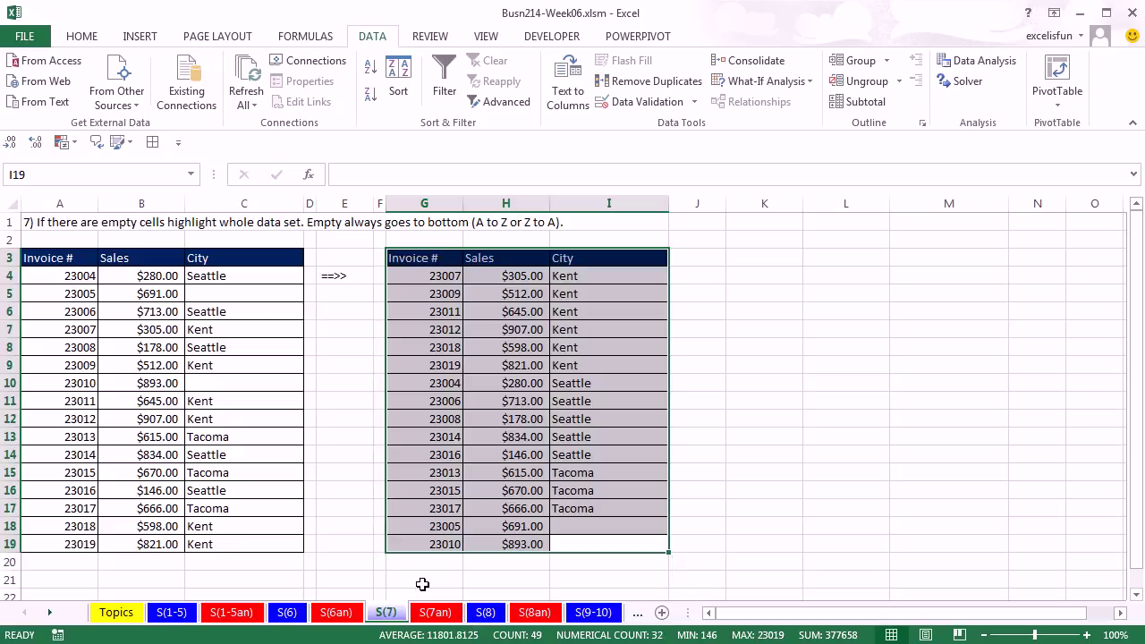
# Open the S(8) sheet and compare the Prospective Customers in A5:A13 with the Master List in D5:D15 used by the MATCH formula
pyautogui.click(486, 613)
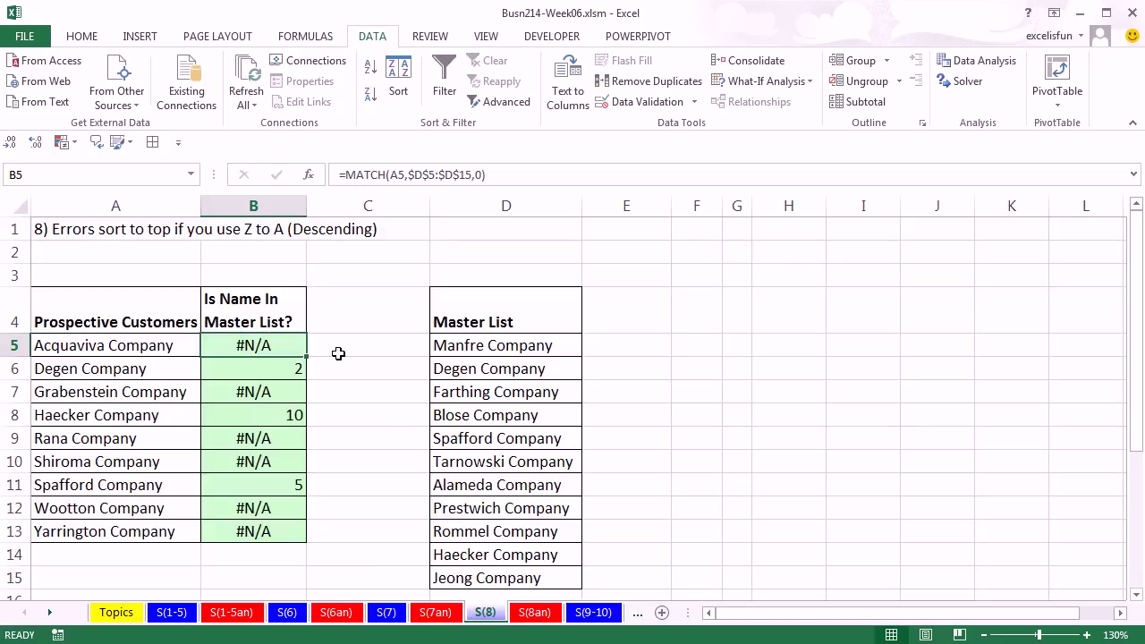
pyautogui.press('F2')
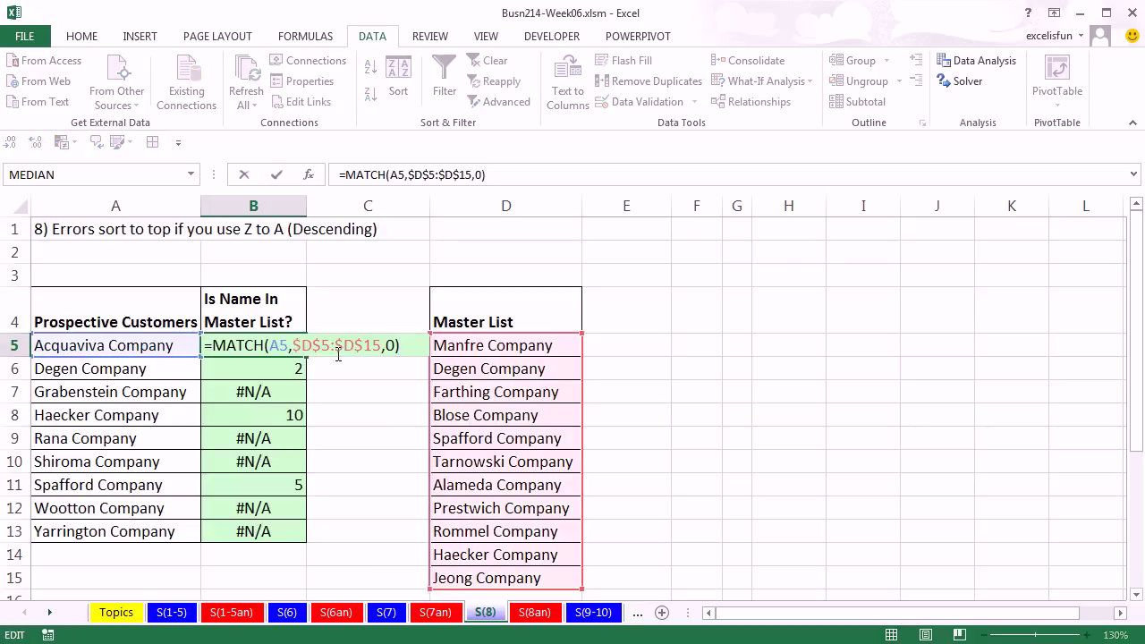
pyautogui.press('Escape')
pyautogui.moveTo(128, 344); pyautogui.dragTo(125, 534)
pyautogui.moveTo(493, 344); pyautogui.dragTo(498, 577)
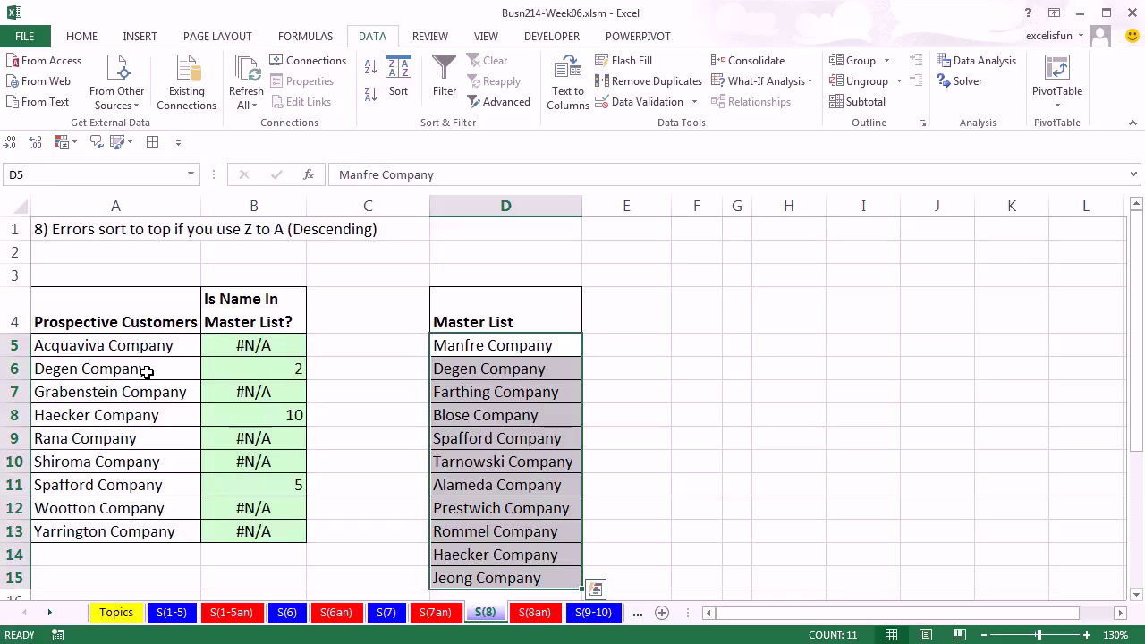
pyautogui.click(145, 372)
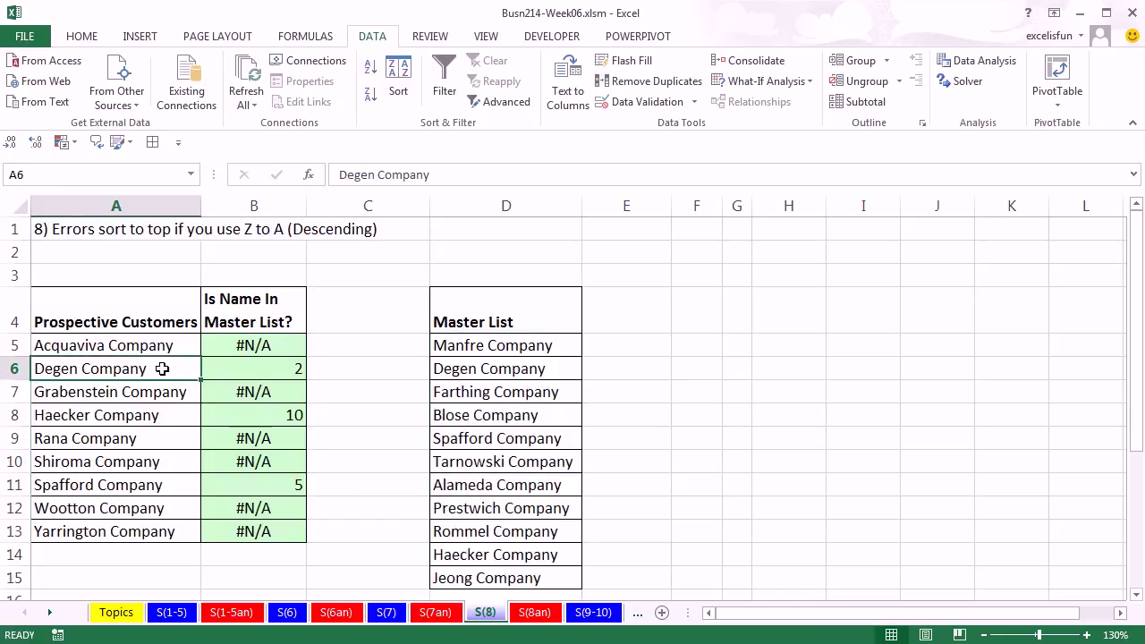
pyautogui.click(131, 417)
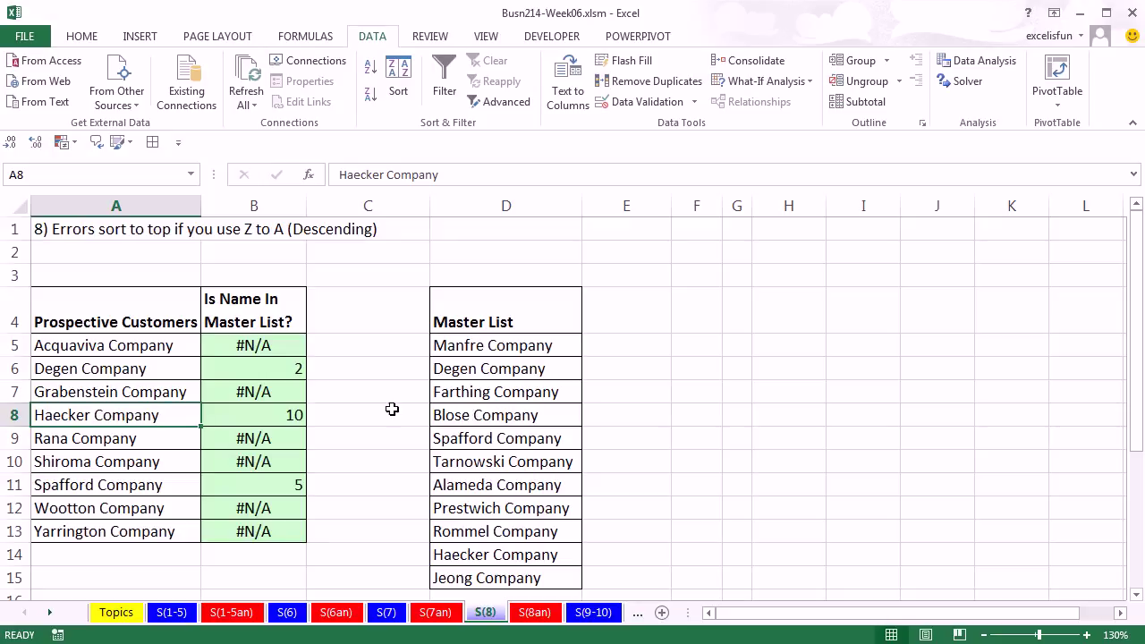
# Inspect the arguments of the MATCH formula in B5 and leave the formula as it is
pyautogui.doubleClick(281, 350)
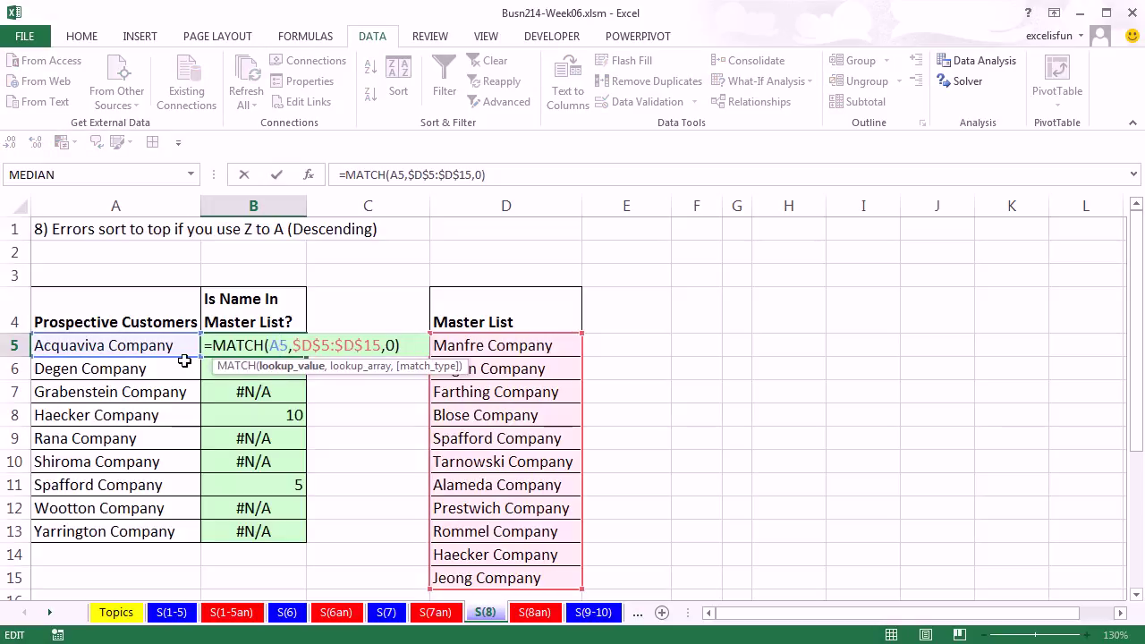
pyautogui.press('Escape')
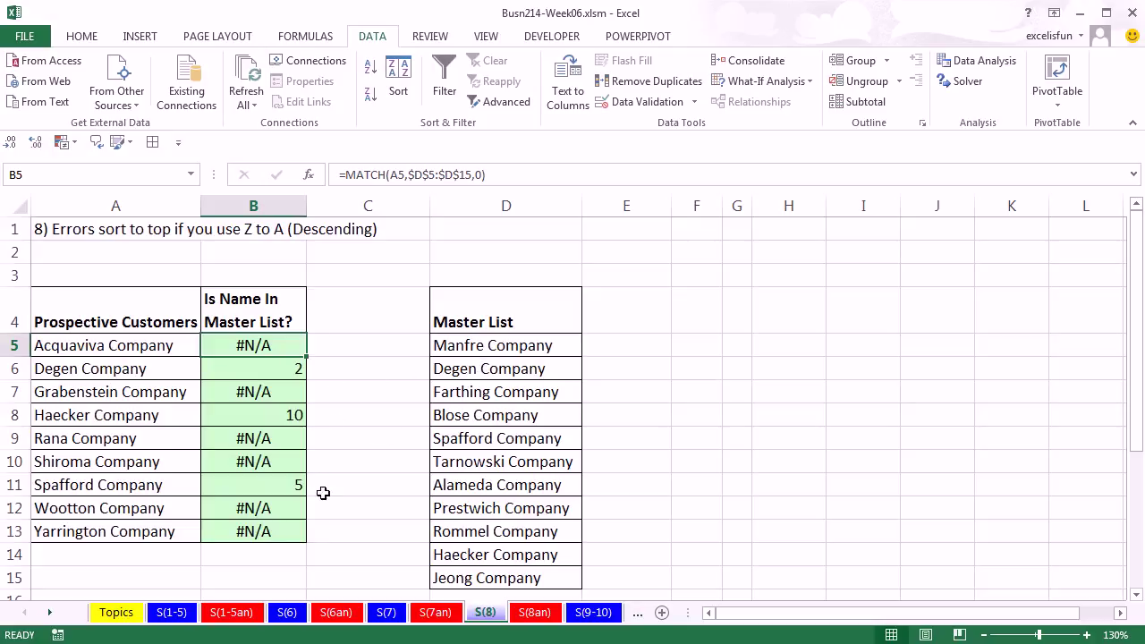
pyautogui.doubleClick(281, 345)
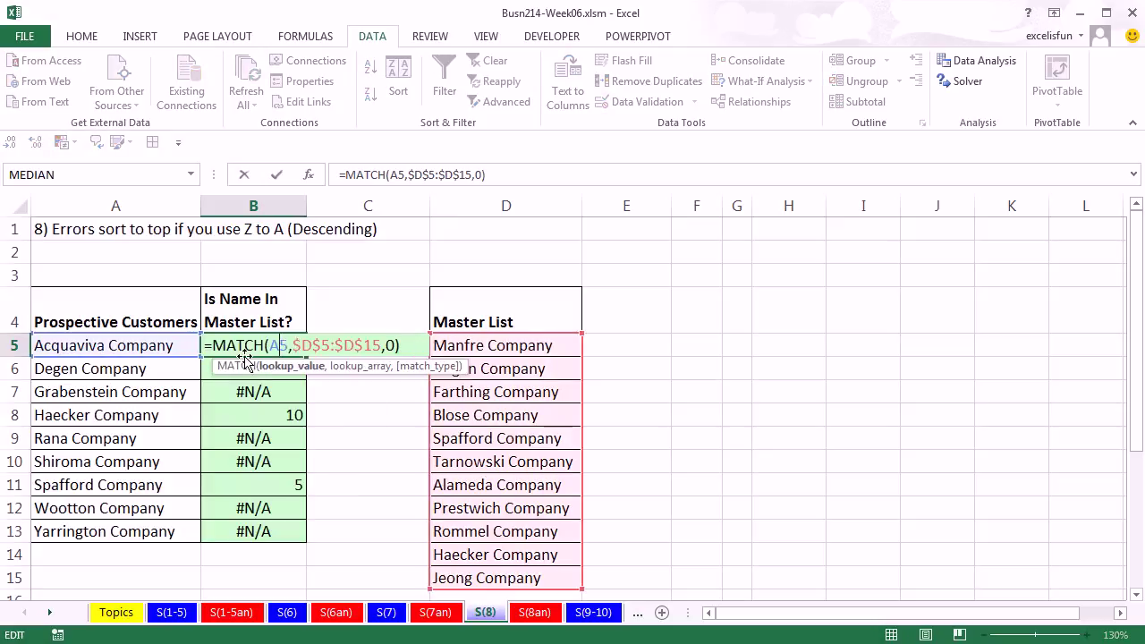
pyautogui.click(216, 344)
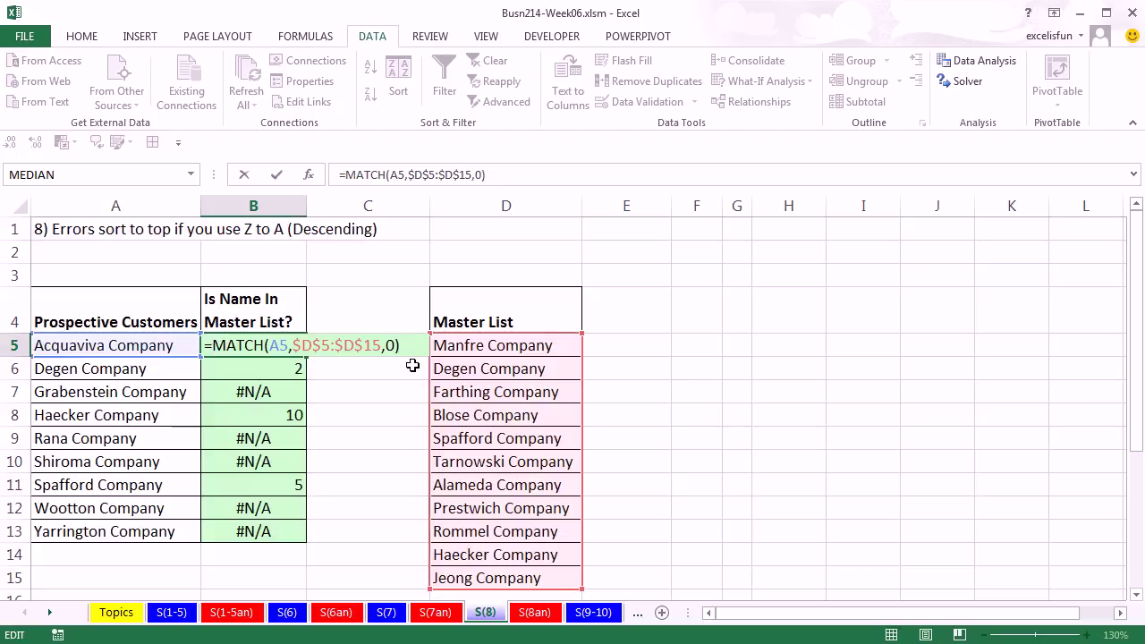
pyautogui.press('Escape')
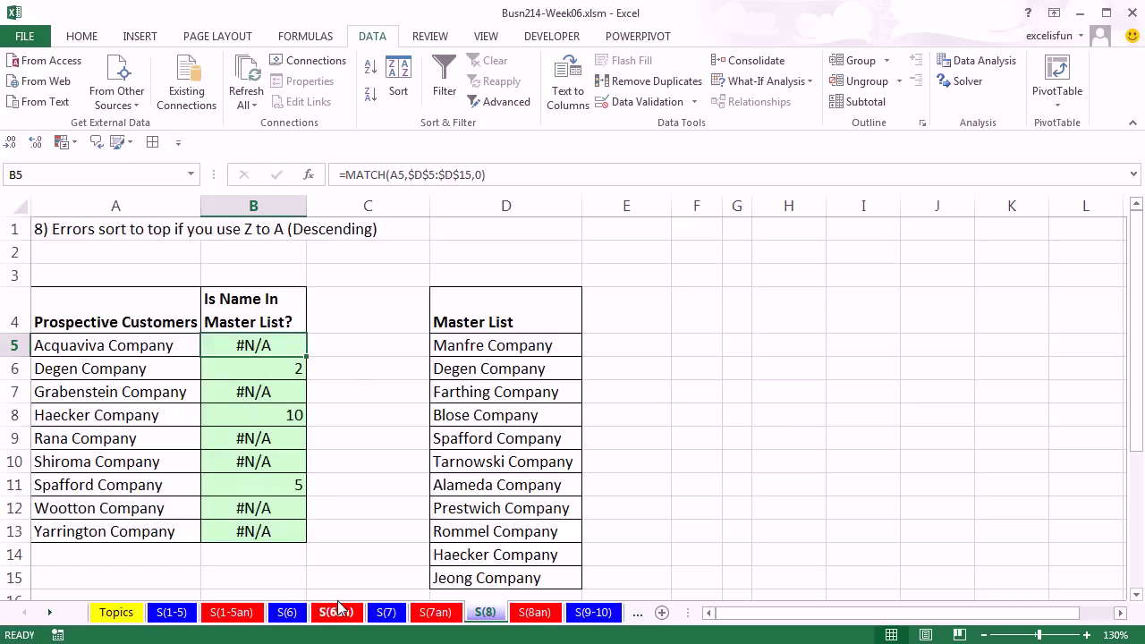
pyautogui.rightClick(263, 348)
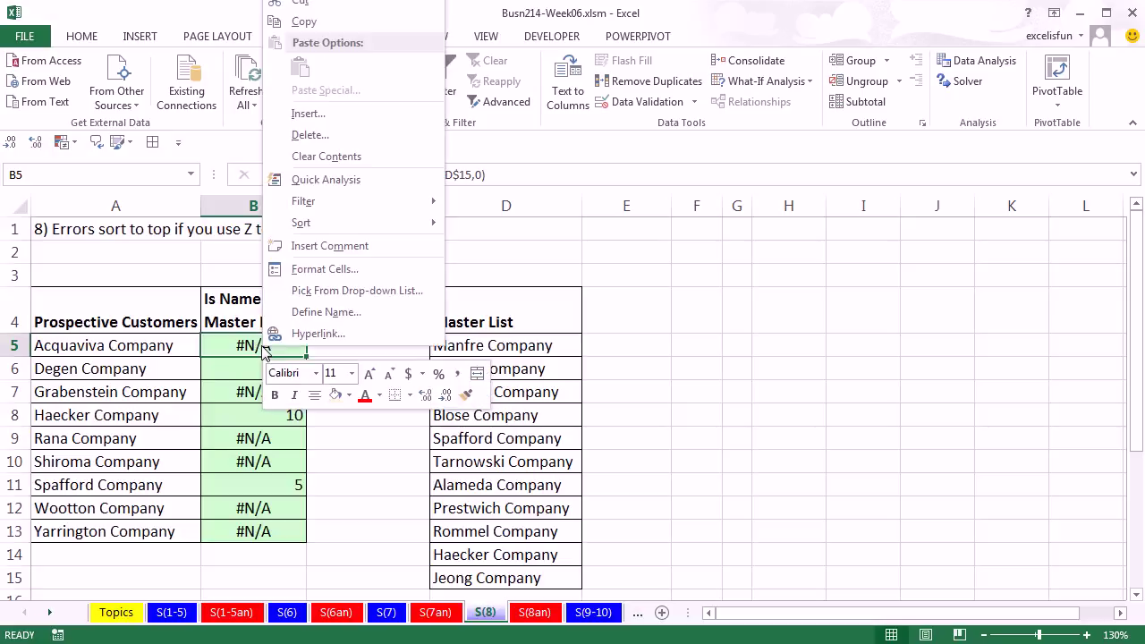
pyautogui.moveTo(318, 226)
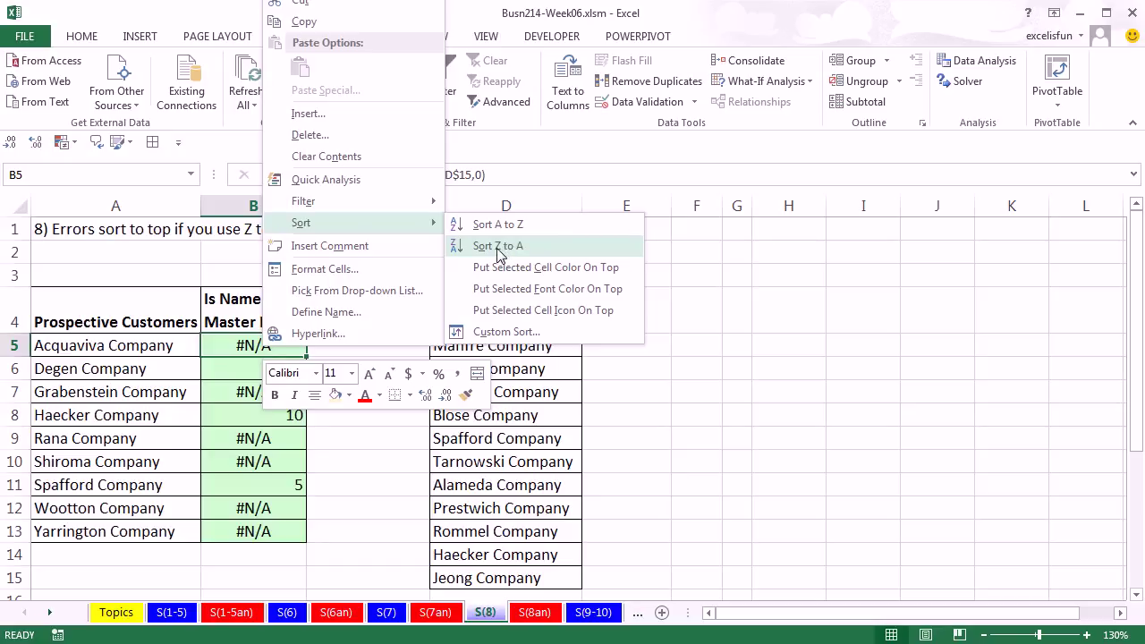
pyautogui.press('Escape')
pyautogui.press('Escape')
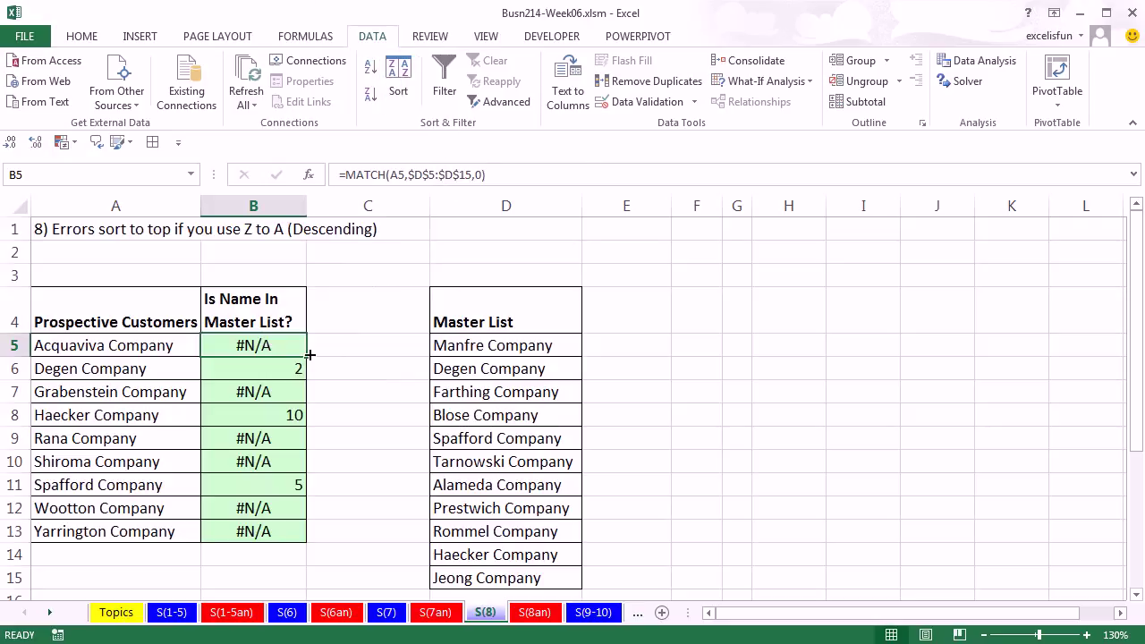
# Sort the Prospective Customers table by the Is Name In Master List? column from Z to A
pyautogui.rightClick(247, 345)
pyautogui.moveTo(404, 230)
pyautogui.click(491, 247)
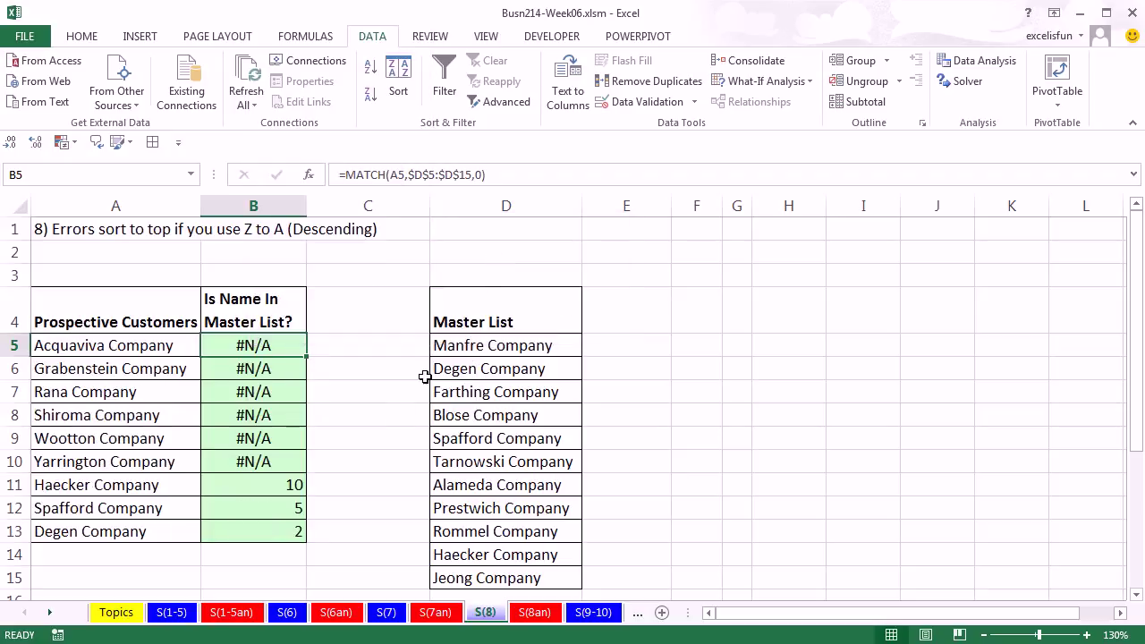
# Try clearing all contents and formatting from the customer records with numeric match results in A11:B13, and undo the clearing
pyautogui.moveTo(151, 488); pyautogui.dragTo(286, 537)
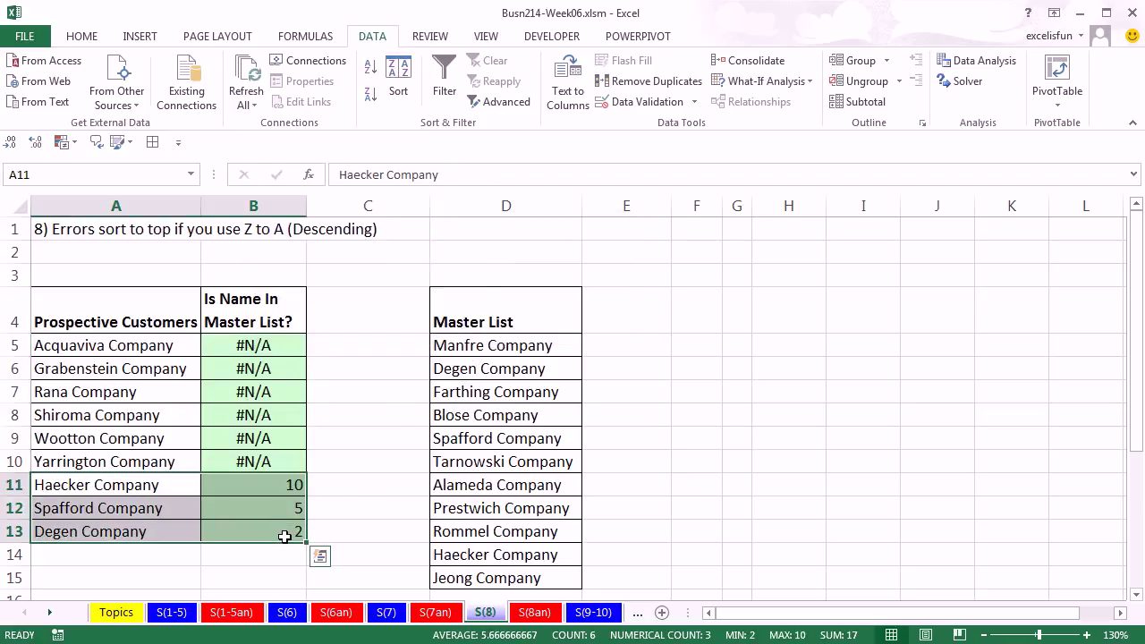
pyautogui.press('alt')
pyautogui.press('e')
pyautogui.press('a')
pyautogui.press('a')
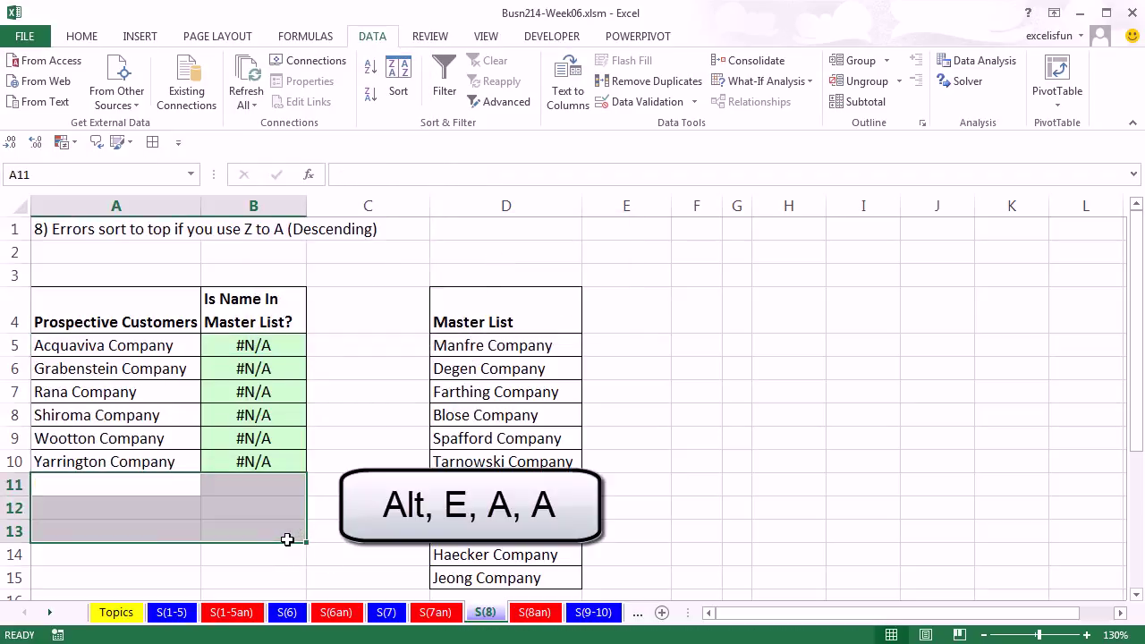
pyautogui.hotkey('ctrl', 'z')
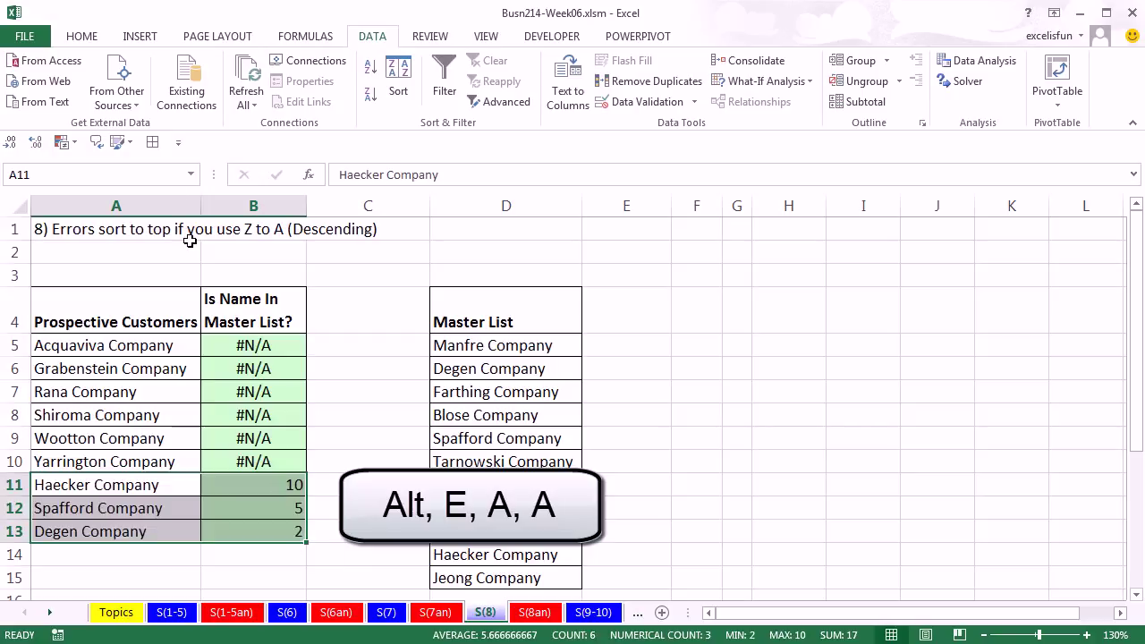
# Locate the Clear All command for A11:B13, dismiss it without applying, and select cell B6
pyautogui.click(81, 36)
pyautogui.click(959, 102)
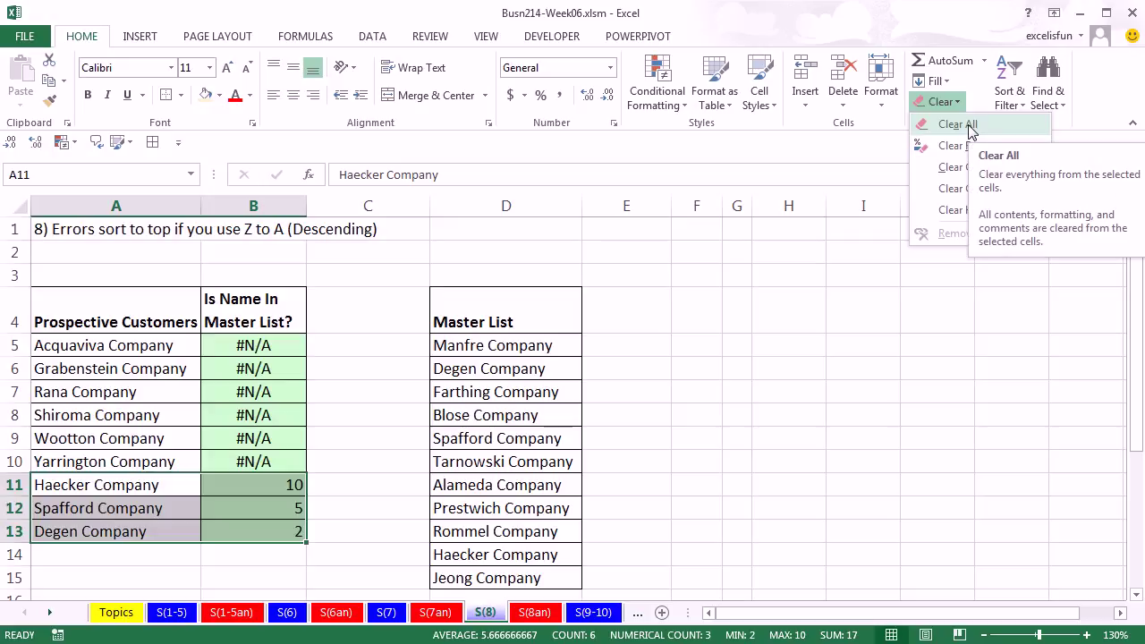
pyautogui.press('Escape')
pyautogui.click(284, 366)
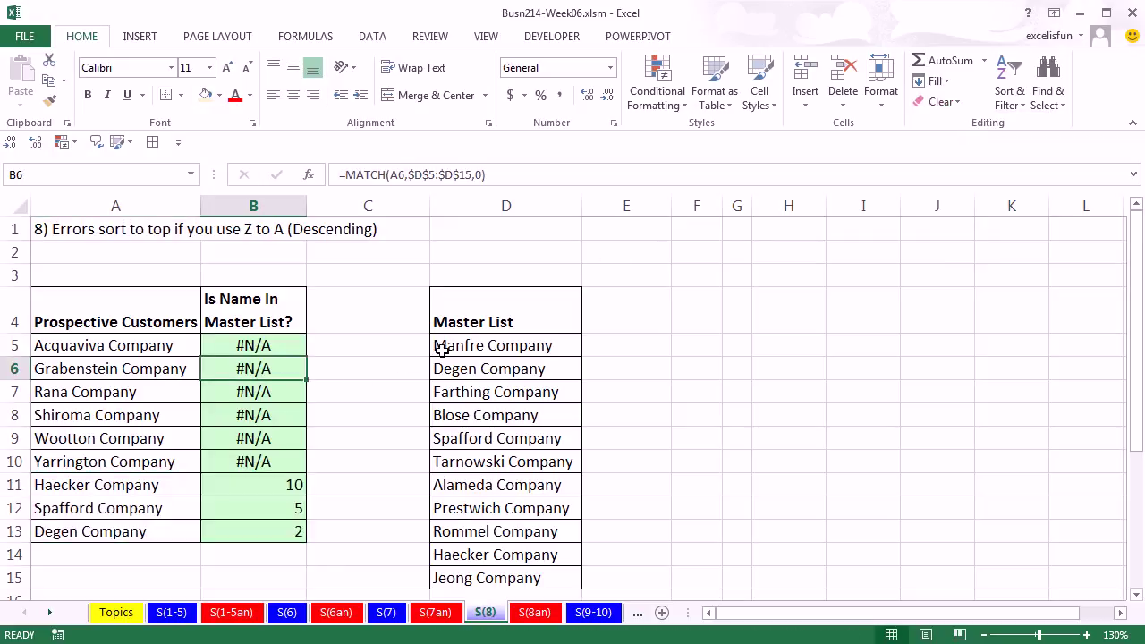
# Open the S(9-10) sheet and fill B4:B13 in the RAND column beside the Names list with =RAND()
pyautogui.click(595, 613)
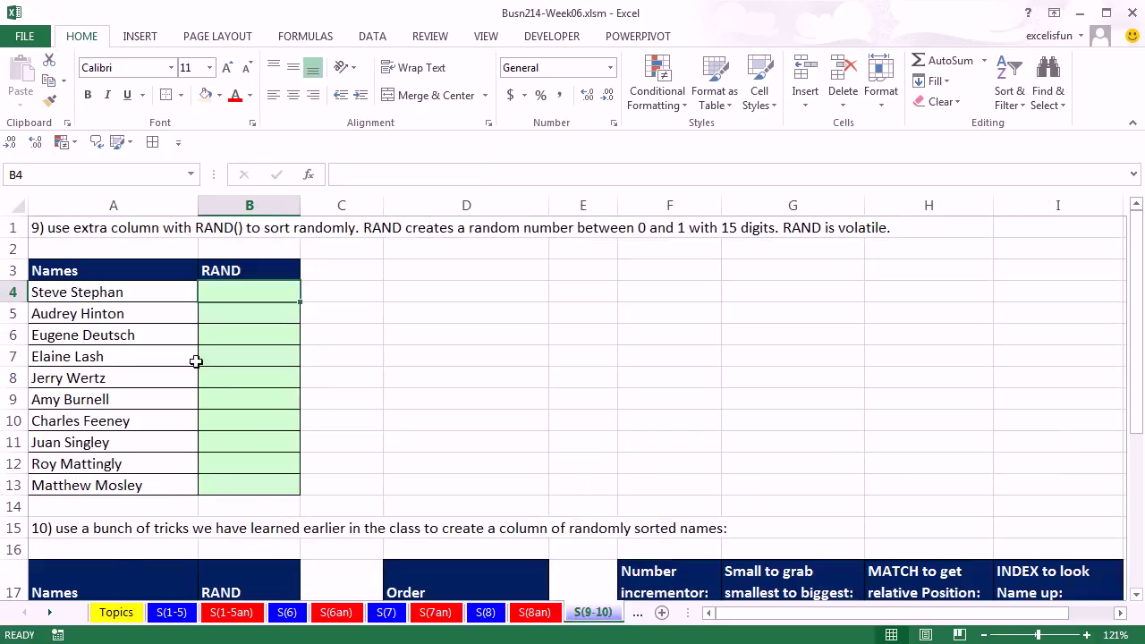
pyautogui.moveTo(136, 297); pyautogui.dragTo(144, 492)
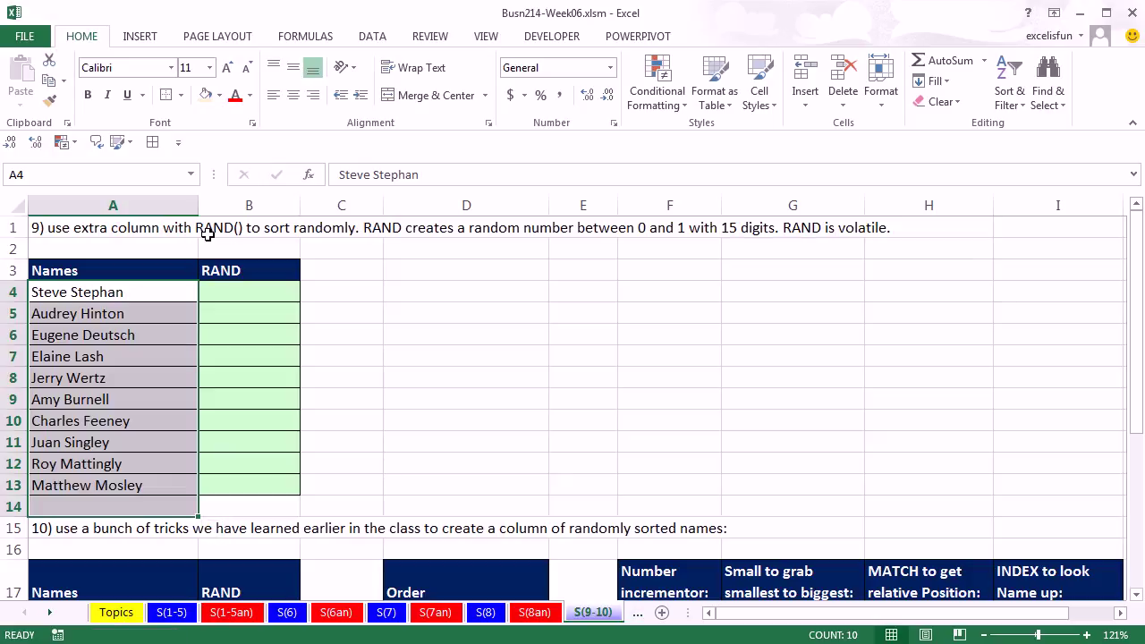
pyautogui.click(255, 293)
pyautogui.write('=rand')
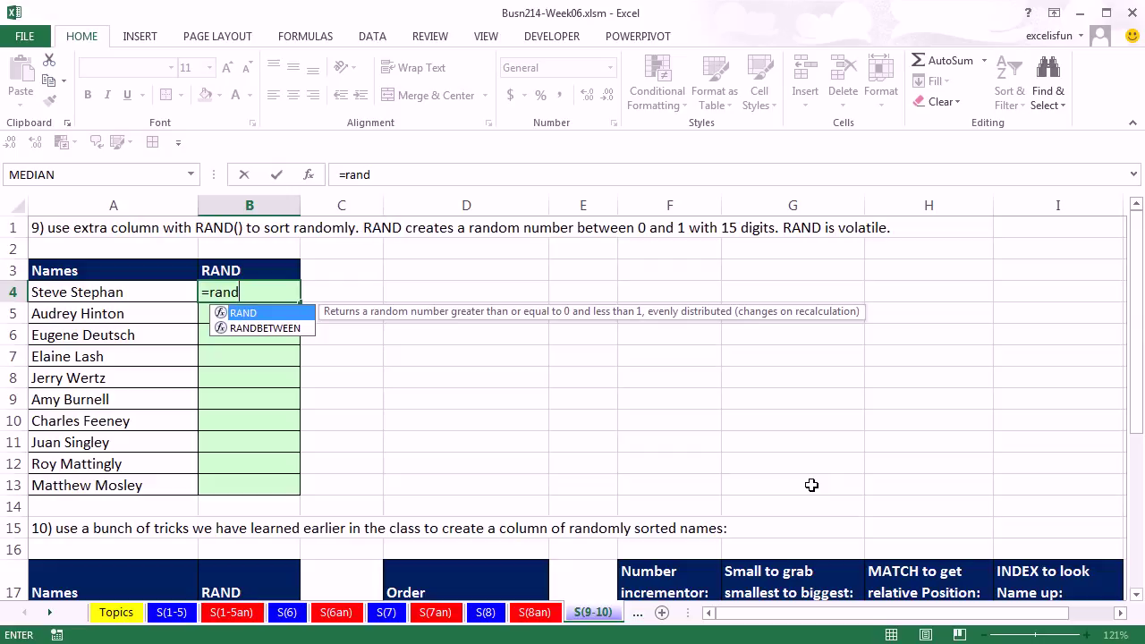
pyautogui.press('Tab')
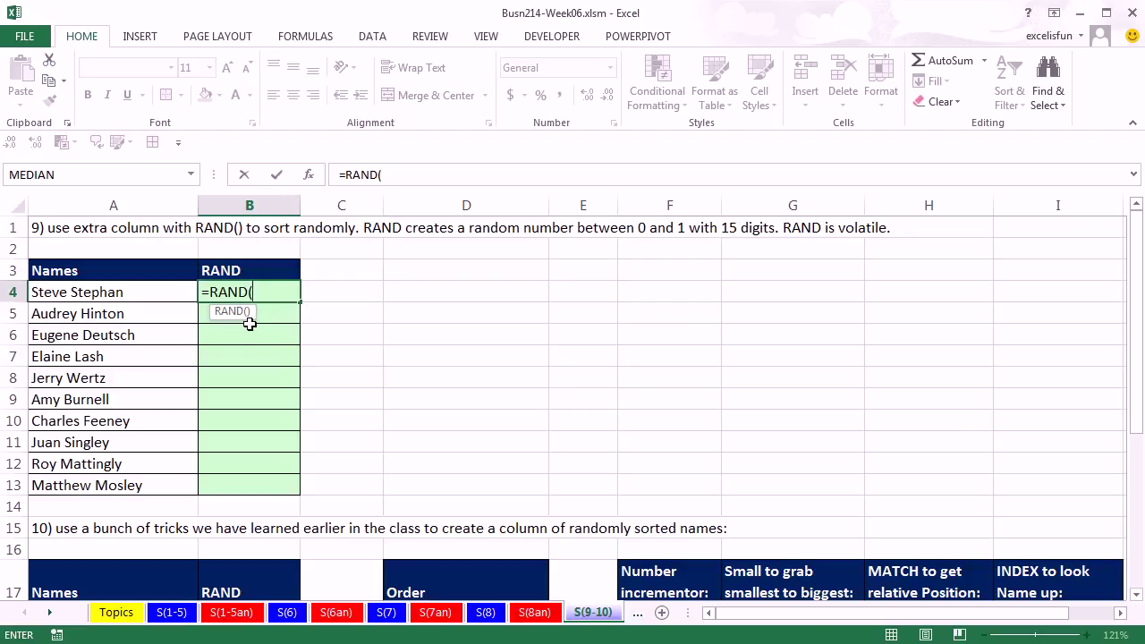
pyautogui.write(')')
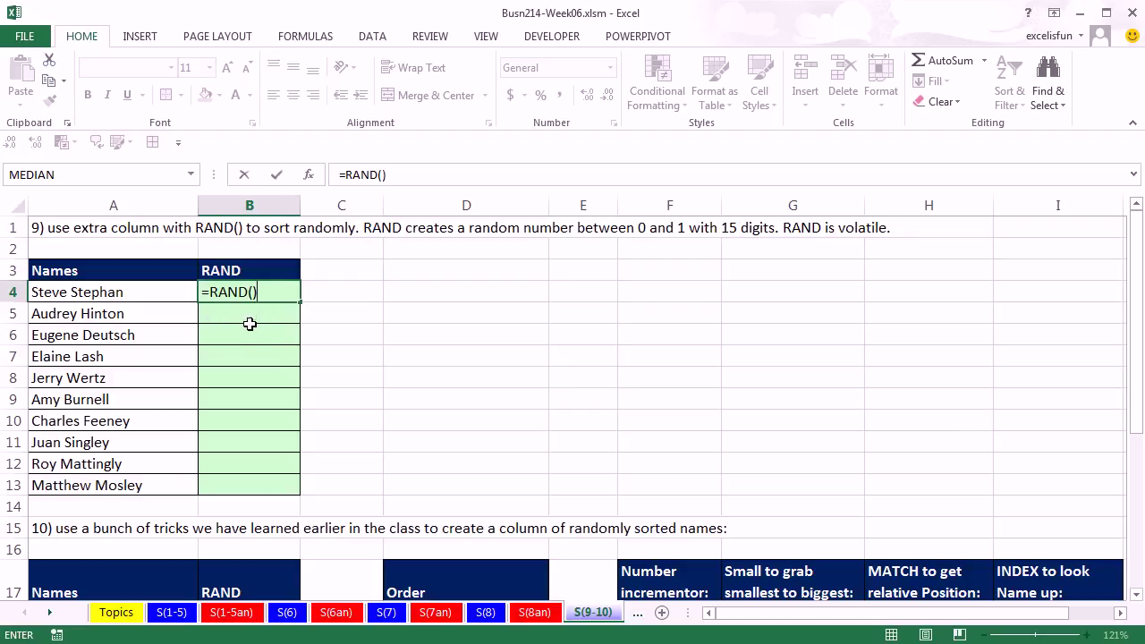
pyautogui.hotkey('ctrl', 'Return')
pyautogui.doubleClick(300, 303)
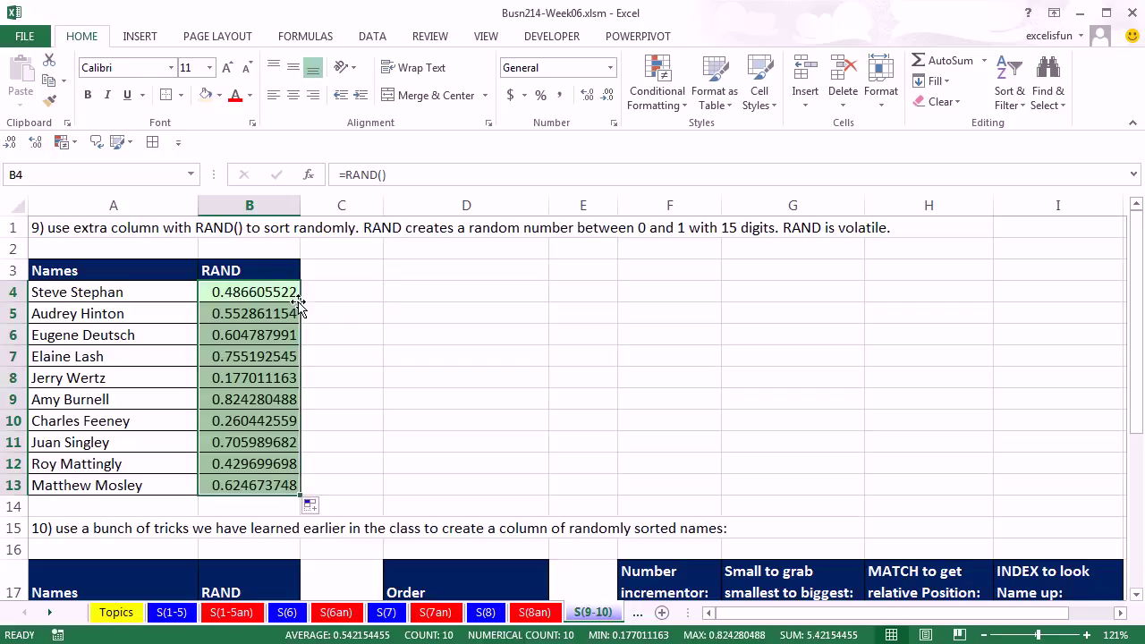
# Enter the filler text yateywq in D4 and sdajSDAJ in D5 to make the RAND column recalculate
pyautogui.click(406, 289)
pyautogui.write('yateywq')
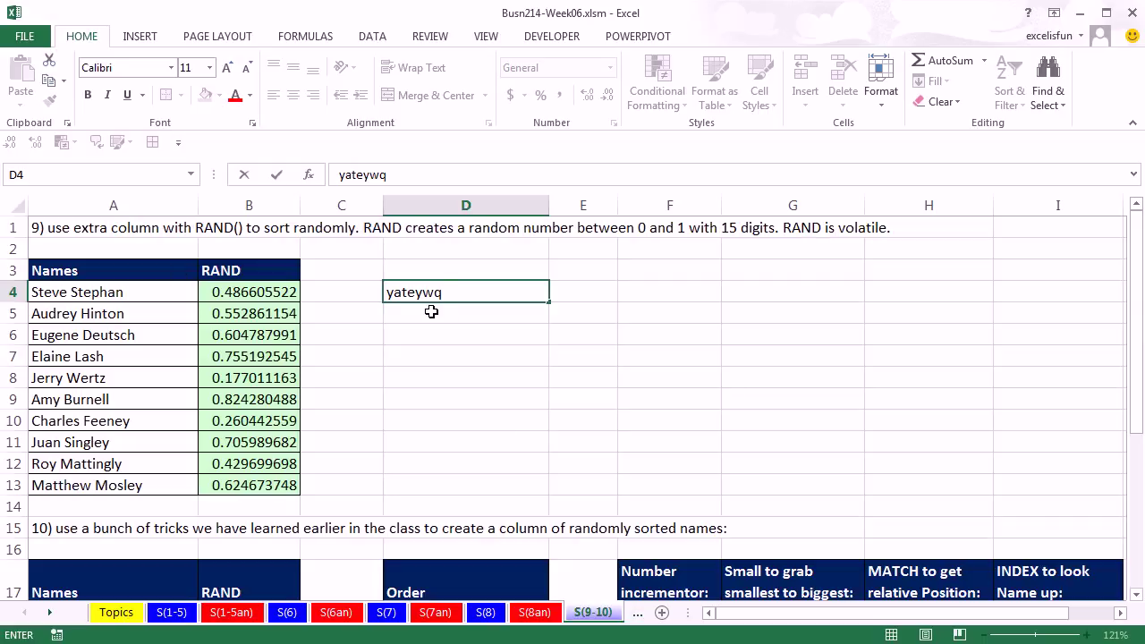
pyautogui.press('Return')
pyautogui.write('sdajSDAJ')
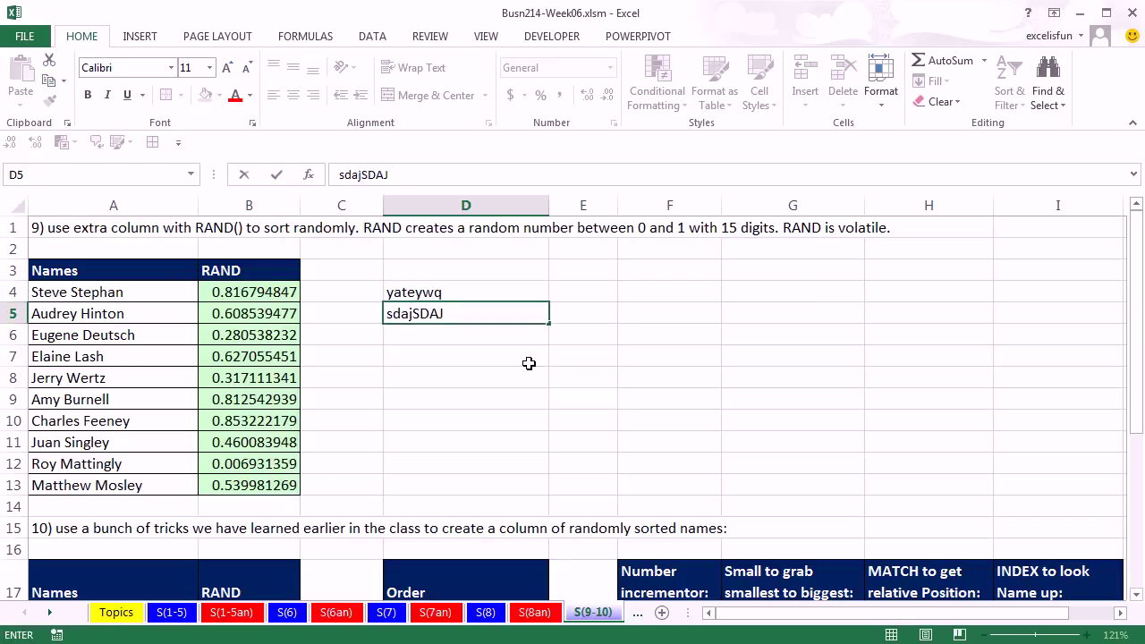
pyautogui.press('Return')
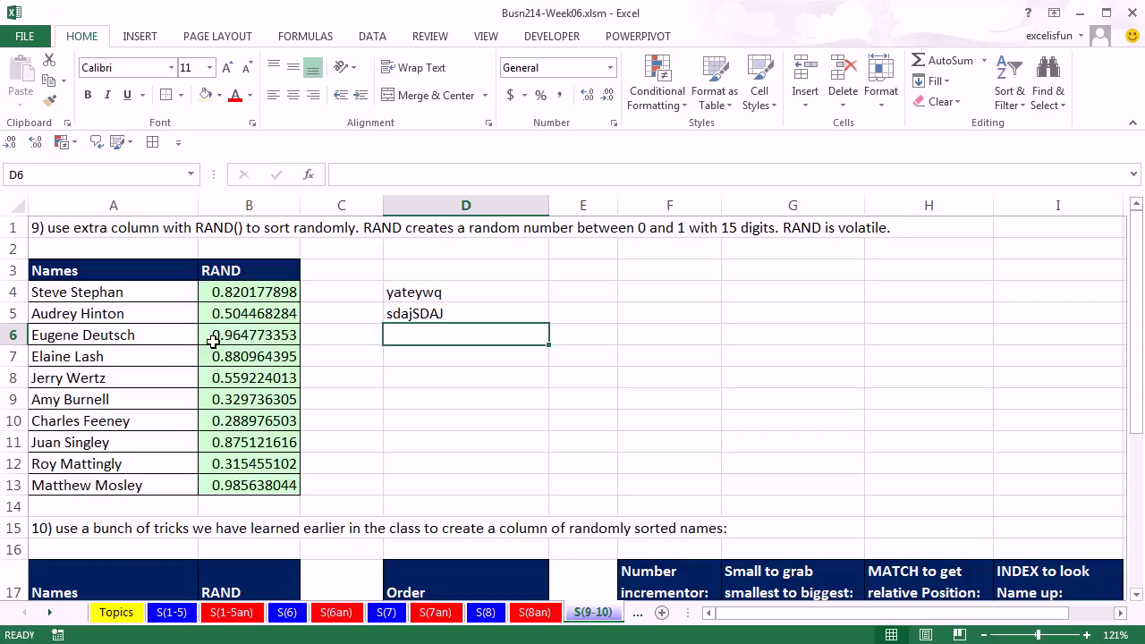
# Sort the Names table in A3:B13 by the RAND column from smallest to largest
pyautogui.click(266, 292)
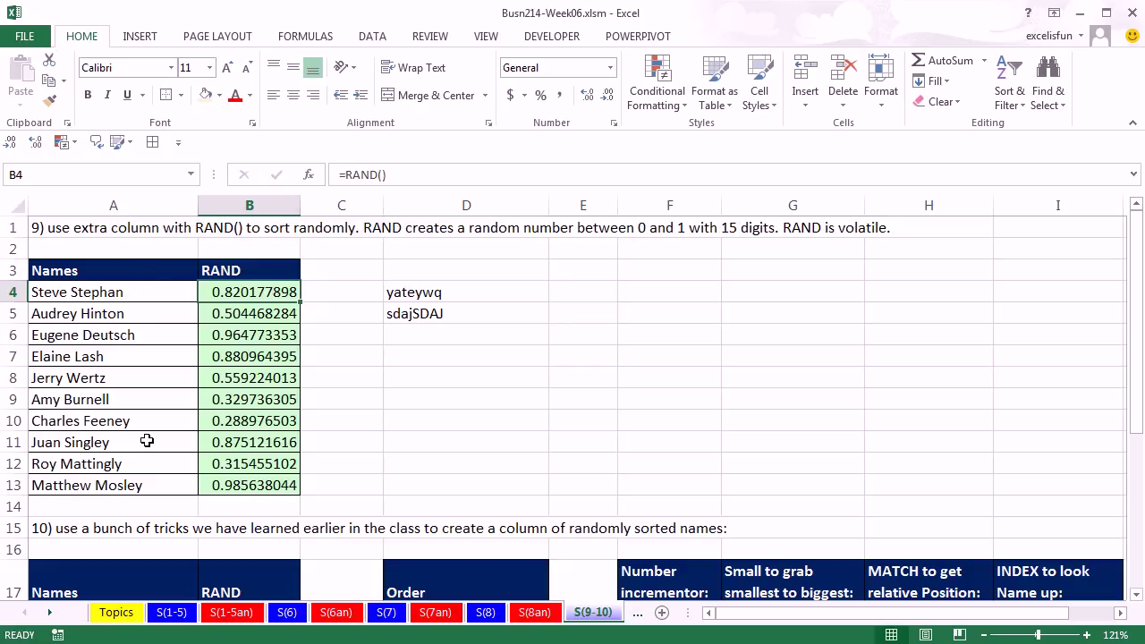
pyautogui.rightClick(262, 292)
pyautogui.moveTo(363, 173)
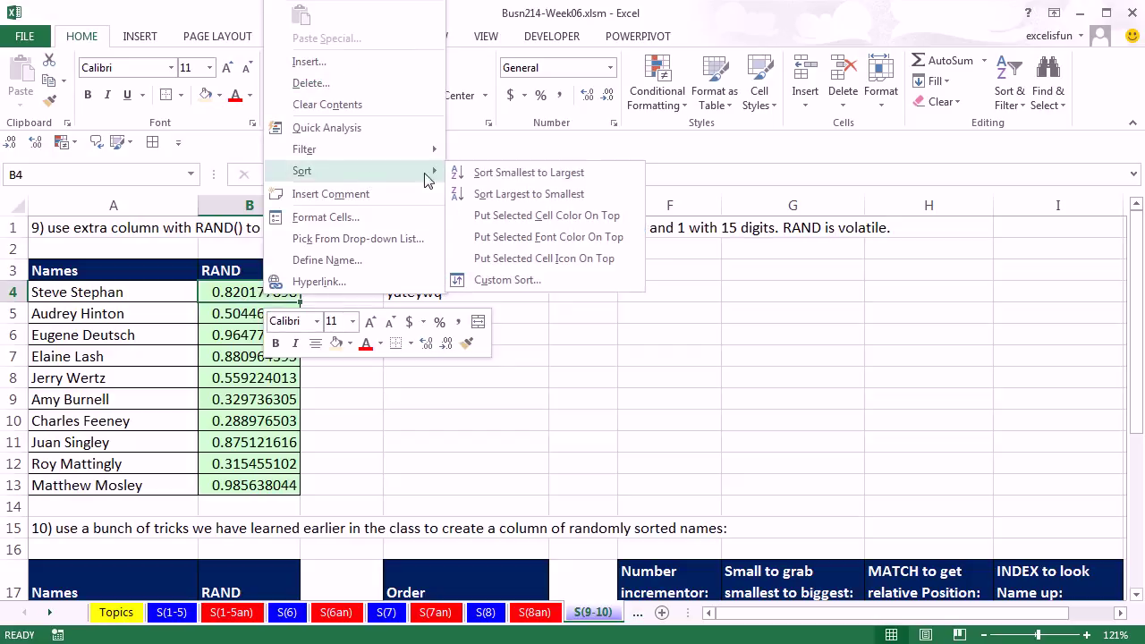
pyautogui.click(515, 178)
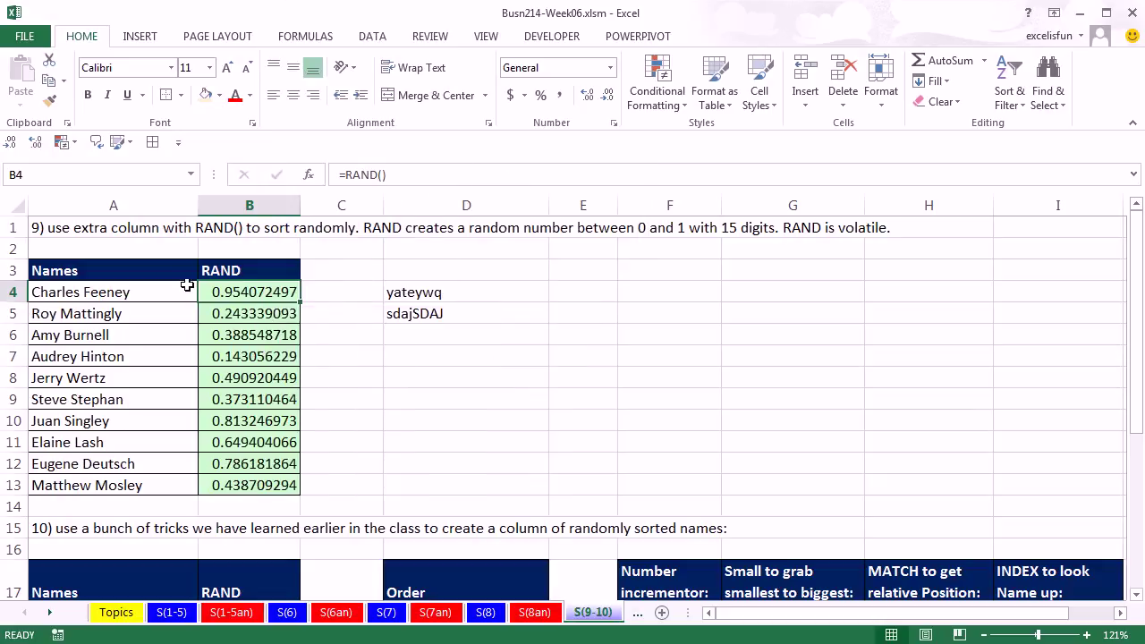
# Copy the randomly sorted Names list in A3:A13, including its header, to E3
pyautogui.moveTo(120, 277); pyautogui.dragTo(120, 485)
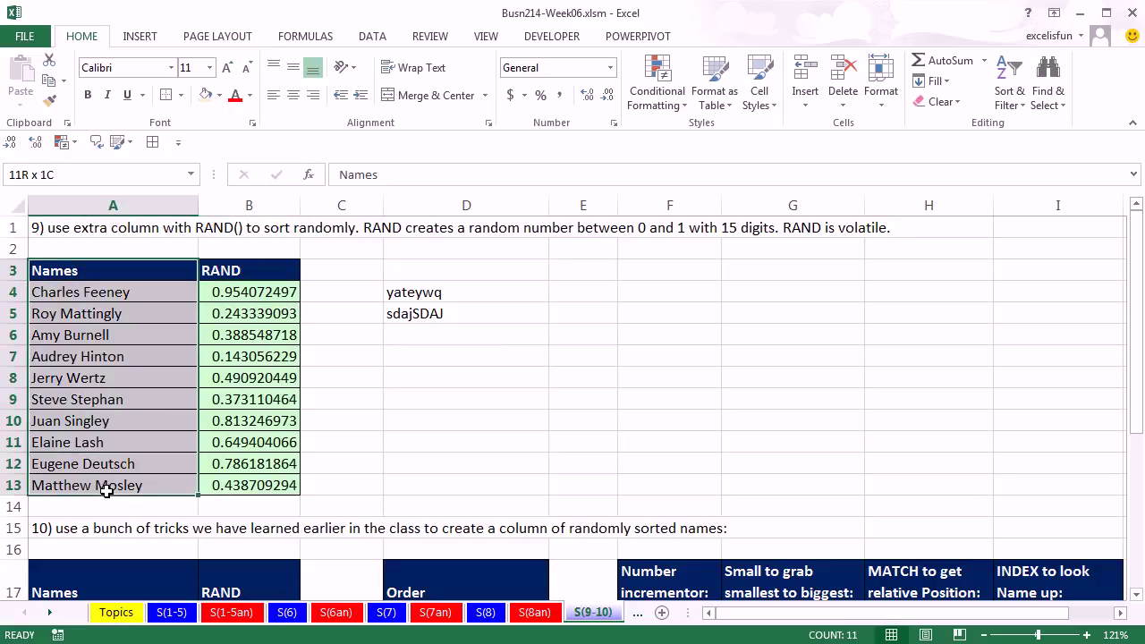
pyautogui.hotkey('ctrl', 'c')
pyautogui.rightClick(598, 261)
pyautogui.press('Escape')
pyautogui.hotkey('ctrl', 'v')
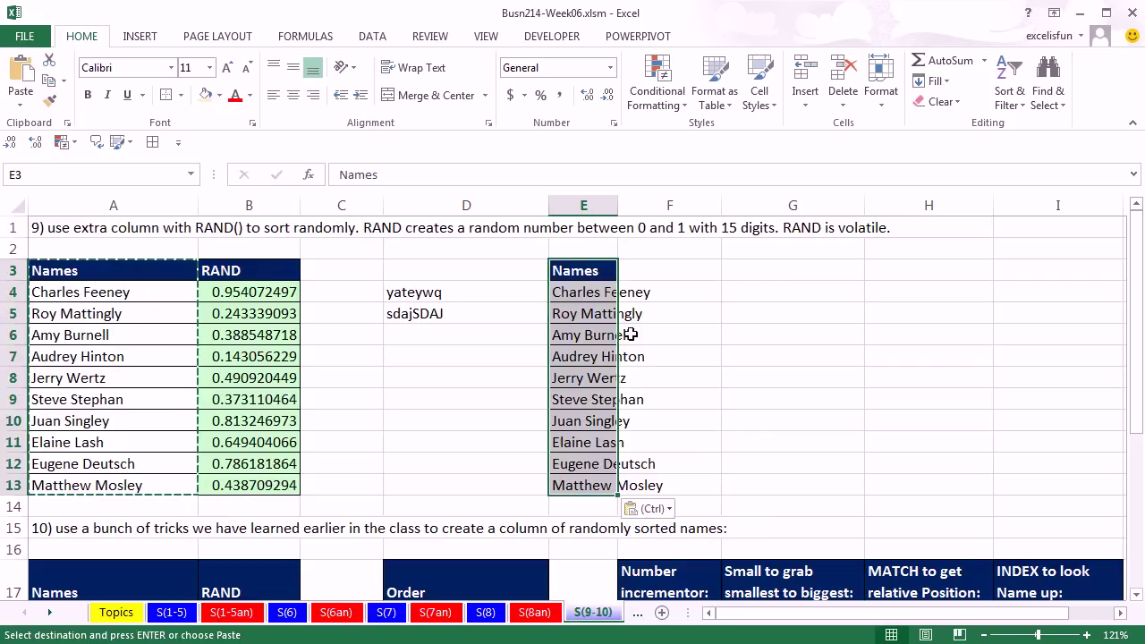
pyautogui.click(485, 428)
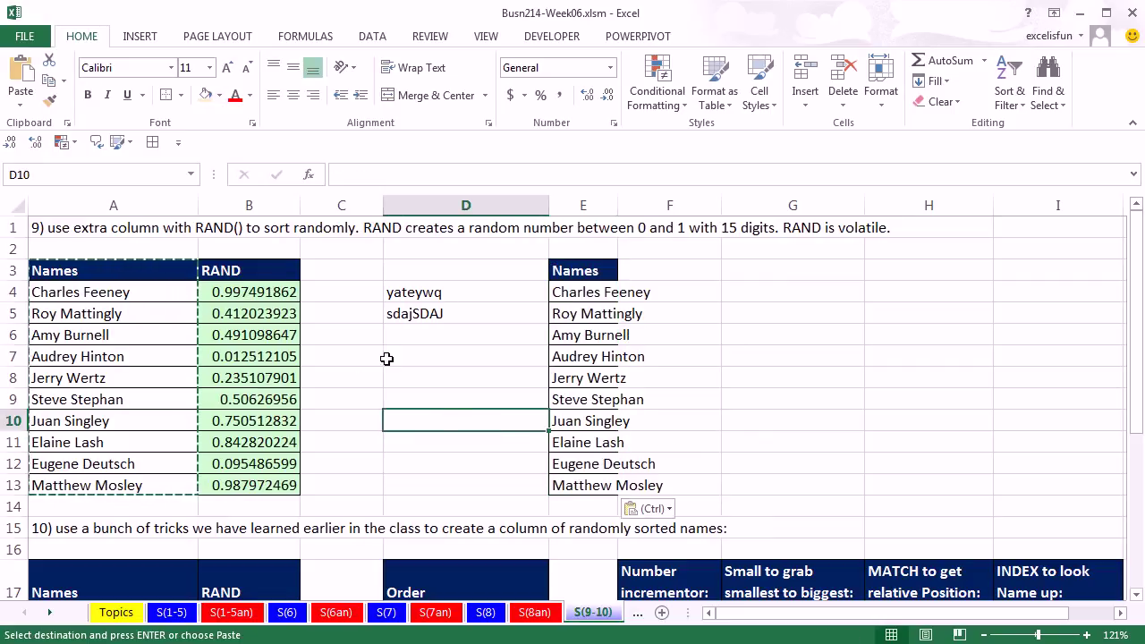
# Examine the Names and RAND columns of example 10 and the formula in B18
pyautogui.moveTo(1135, 598); pyautogui.dragTo(1137, 602)
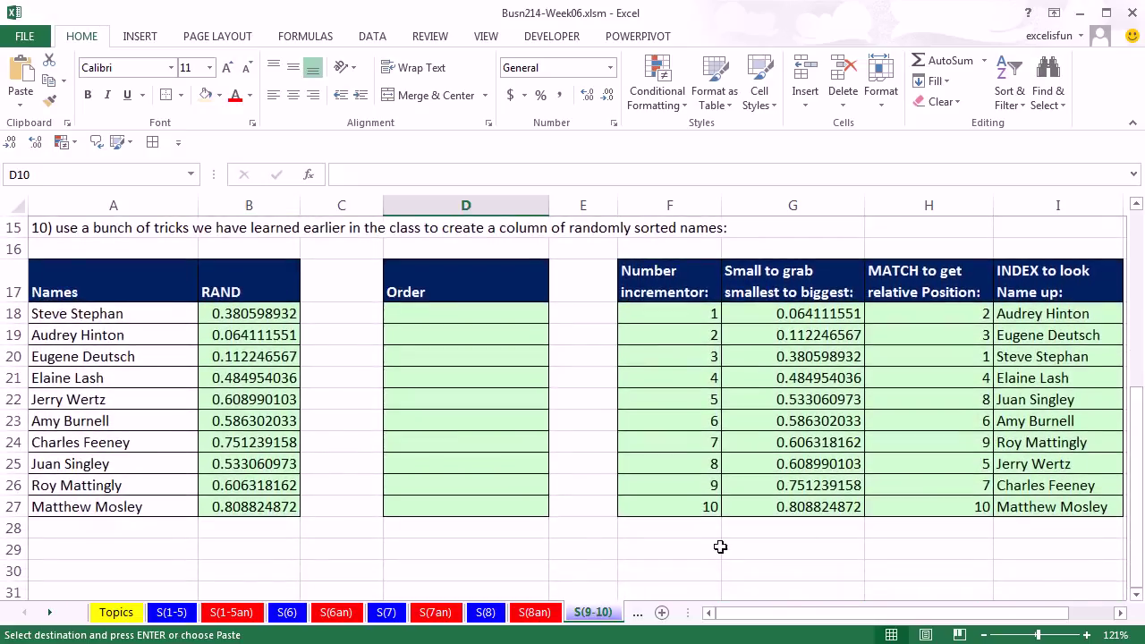
pyautogui.moveTo(94, 313); pyautogui.dragTo(76, 507)
pyautogui.moveTo(218, 313); pyautogui.dragTo(225, 507)
pyautogui.doubleClick(222, 316)
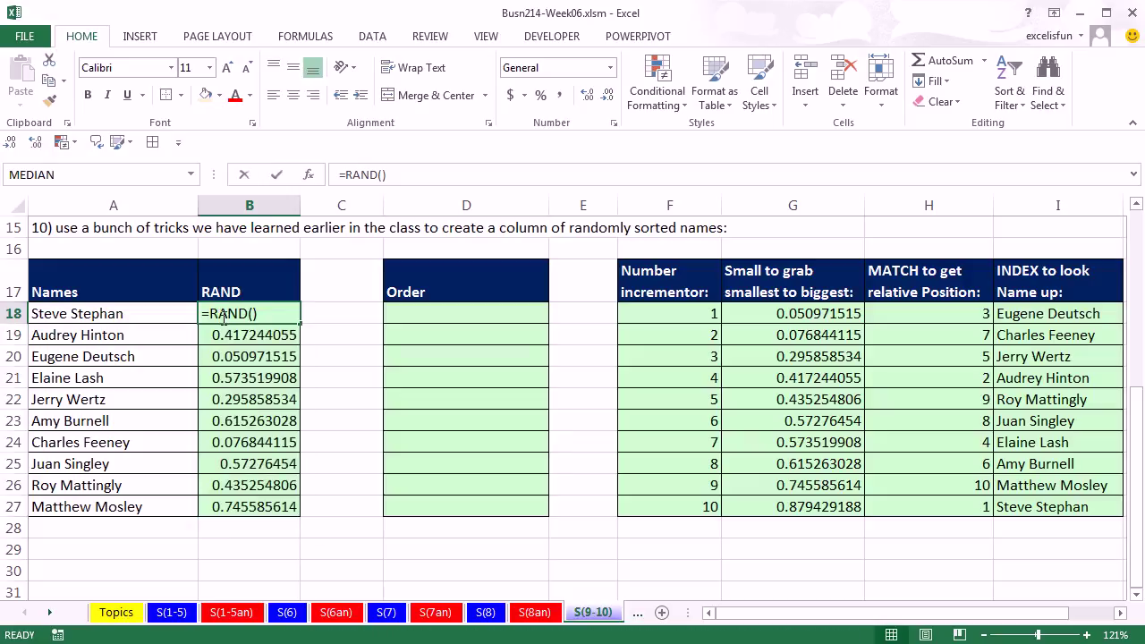
pyautogui.press('Escape')
# Examine the helper formulas in F18:I18 for the number incrementor, SMALL, MATCH and INDEX without changing them
pyautogui.click(423, 317)
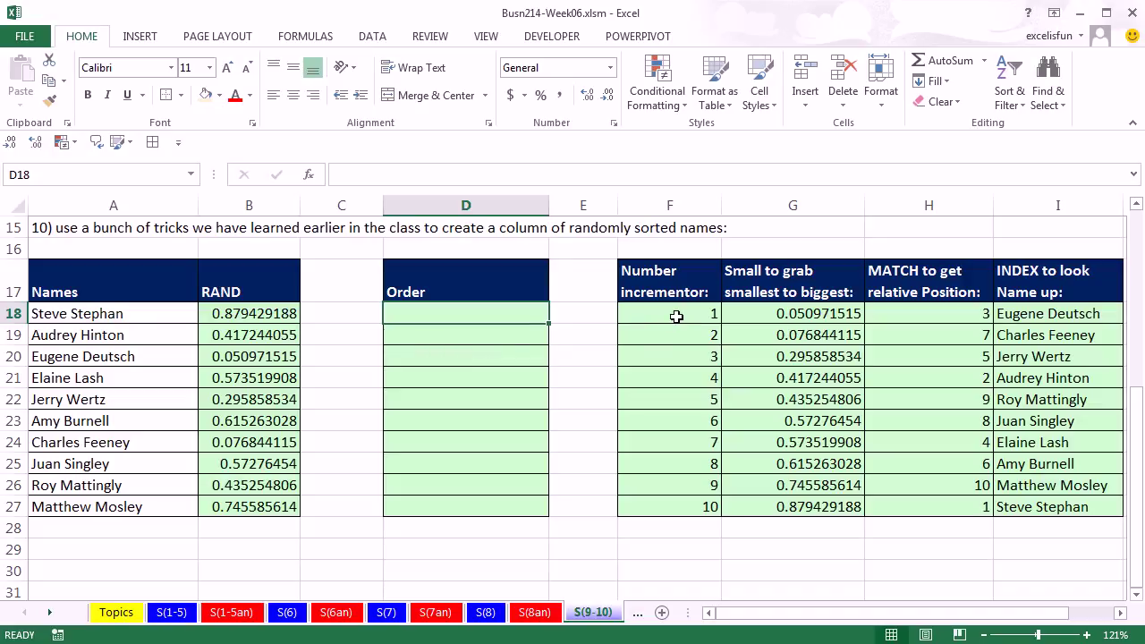
pyautogui.doubleClick(676, 320)
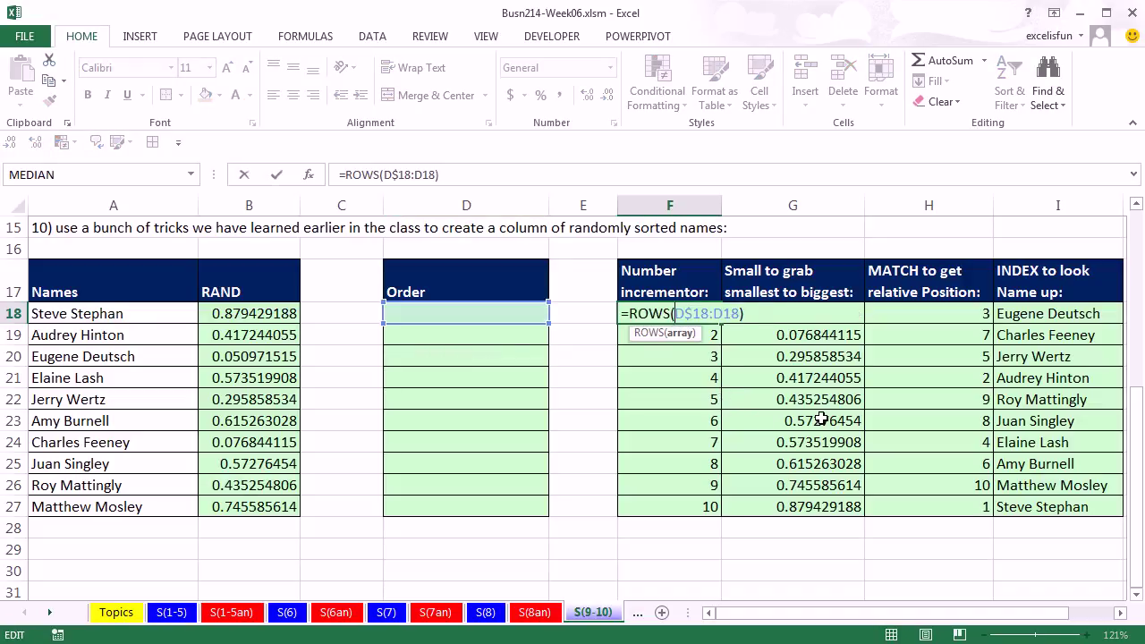
pyautogui.press('Escape')
pyautogui.press('Right')
pyautogui.press('F2')
pyautogui.press('Escape')
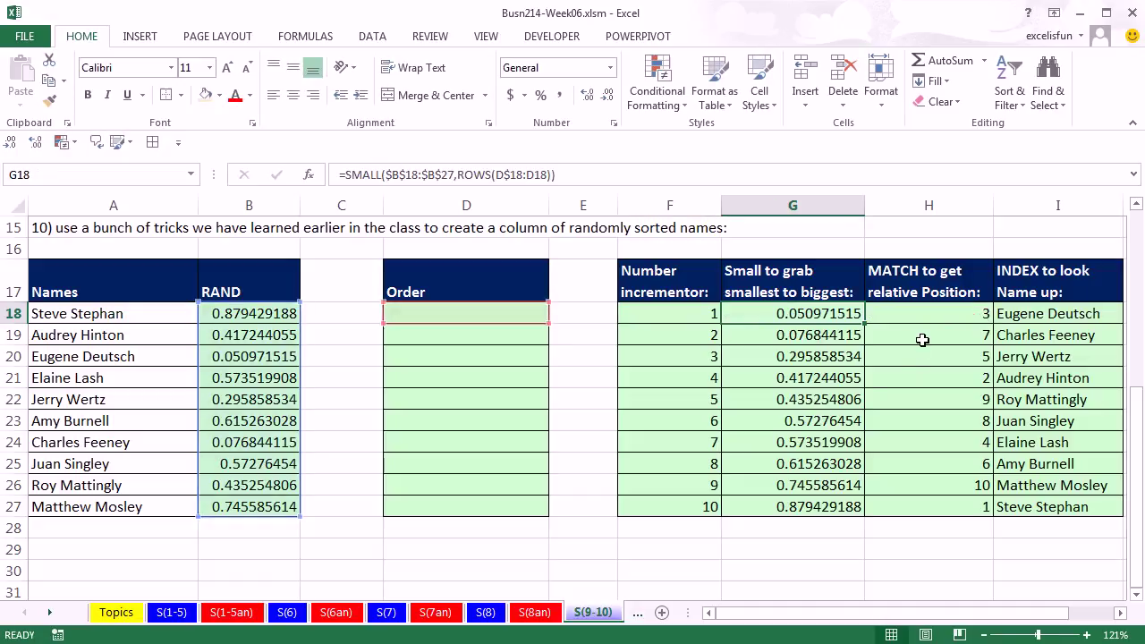
pyautogui.press('Right')
pyautogui.press('F2')
pyautogui.press('Escape')
pyautogui.press('Right')
pyautogui.press('F2')
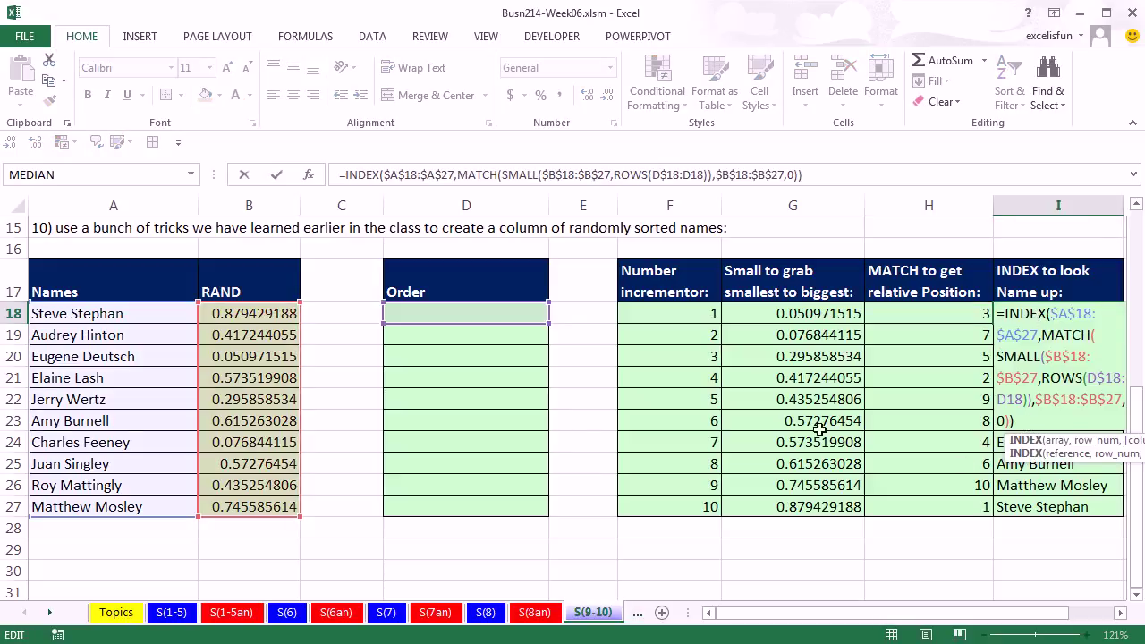
pyautogui.press('Escape')
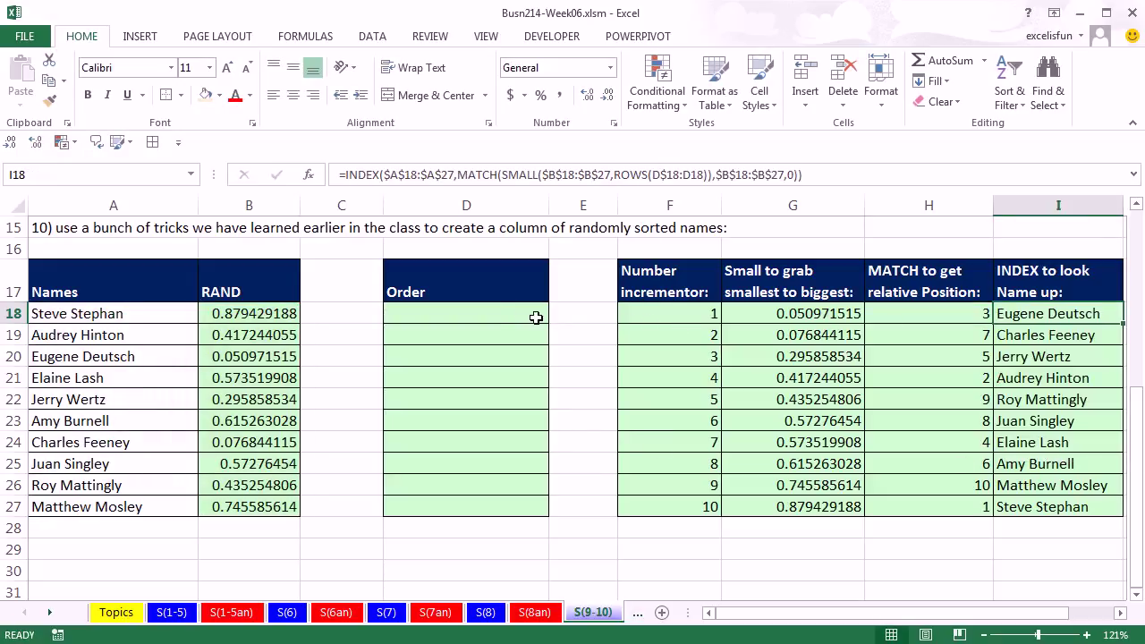
# Enter the number incrementor formula =ROWS(D$18:D18) in the first Order cell, D18, and keep that cell selected
pyautogui.click(453, 315)
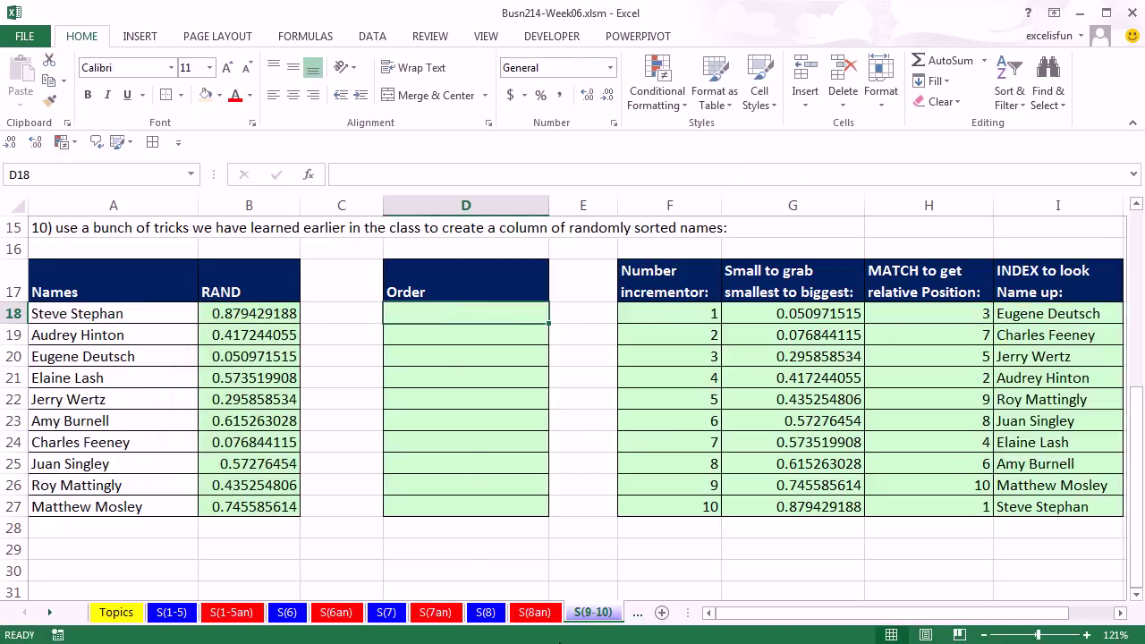
pyautogui.write('=row')
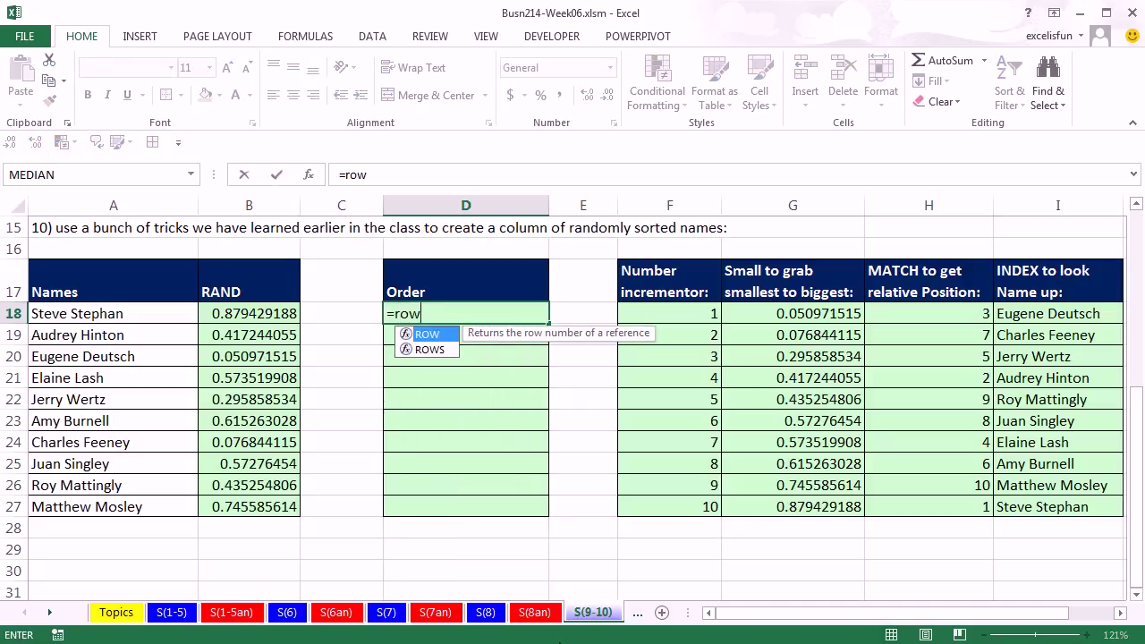
pyautogui.press('Tab')
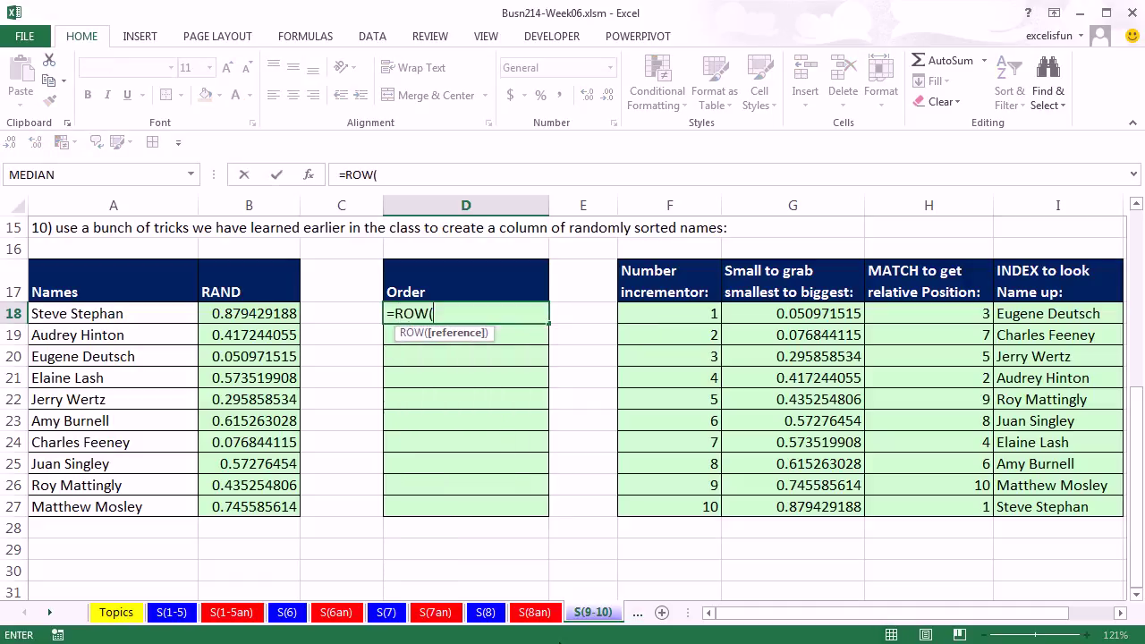
pyautogui.press('BackSpace')
pyautogui.write('s')
pyautogui.press('Tab')
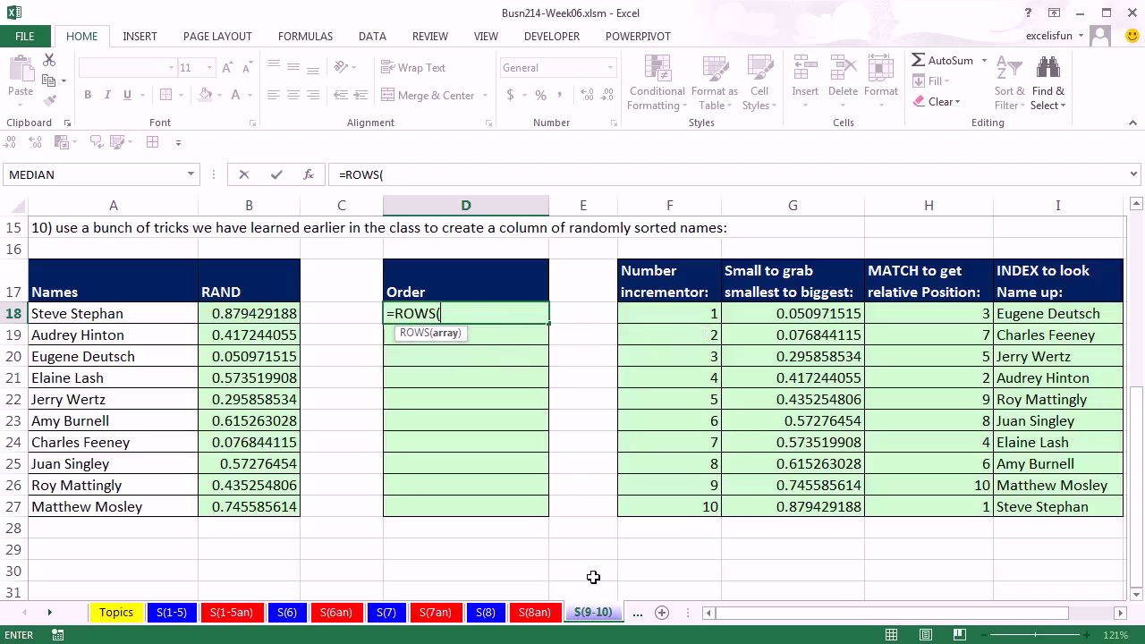
pyautogui.write('D$18:d1')
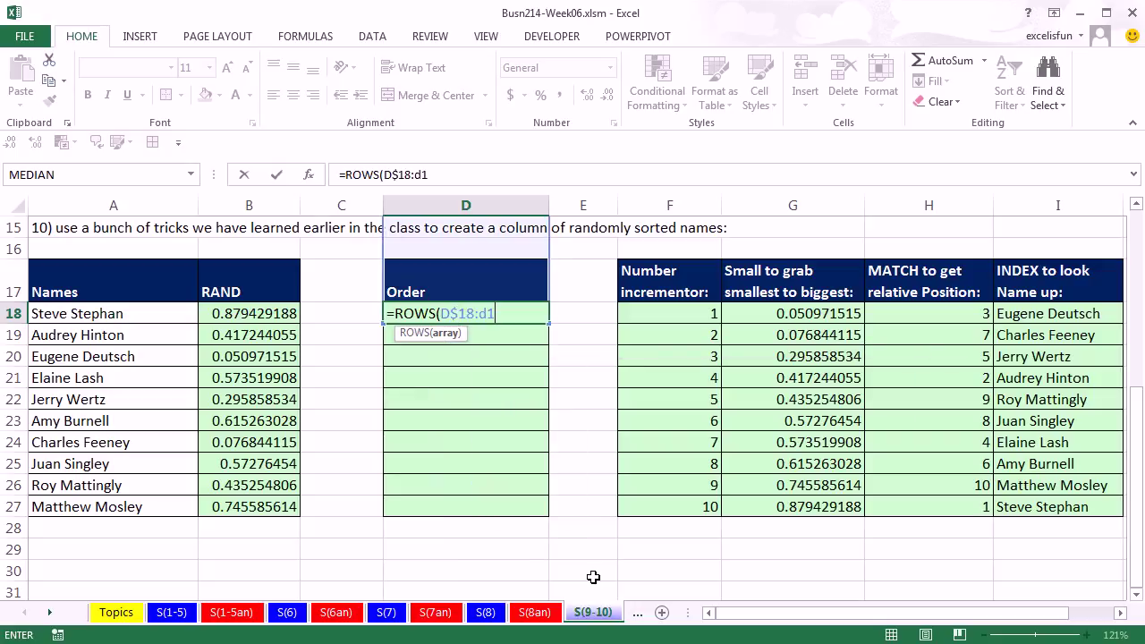
pyautogui.write('8')
pyautogui.write('))')
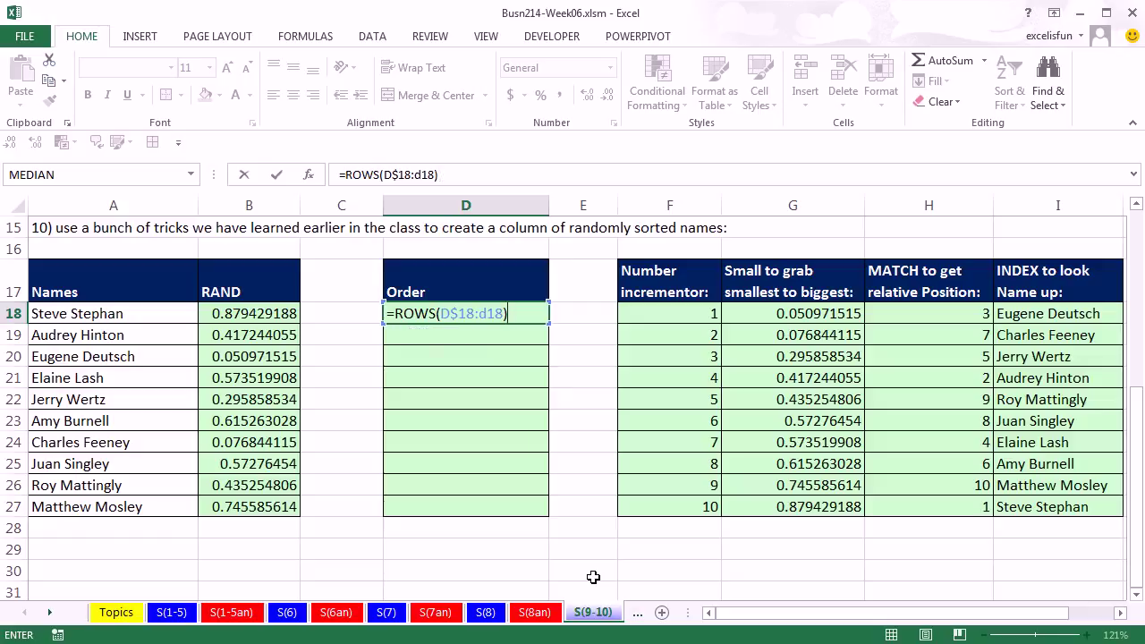
pyautogui.hotkey('ctrl', 'Return')
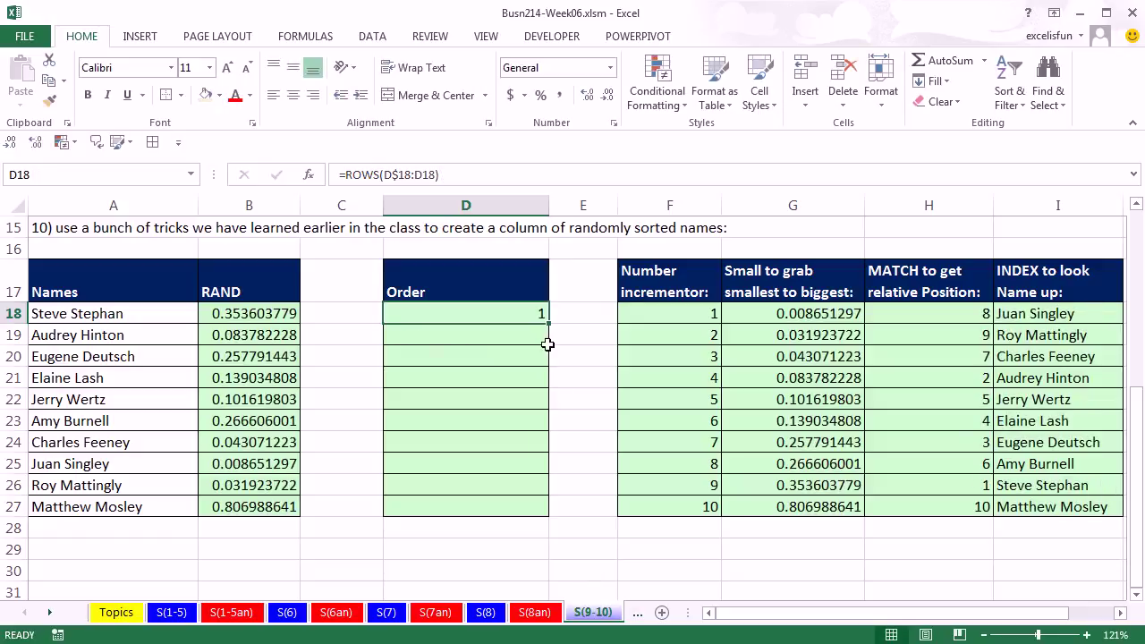
# Fill the ROWS formula down the Order column to D27 and check the expanded range in the last cell
pyautogui.moveTo(550, 324); pyautogui.dragTo(552, 510)
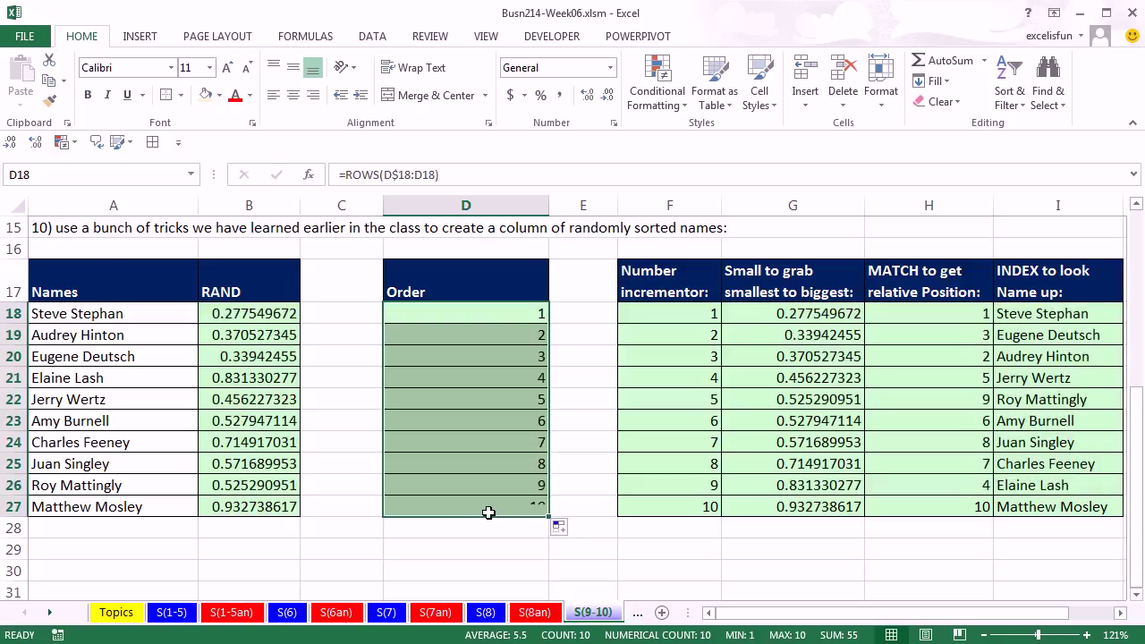
pyautogui.click(477, 508)
pyautogui.press('F2')
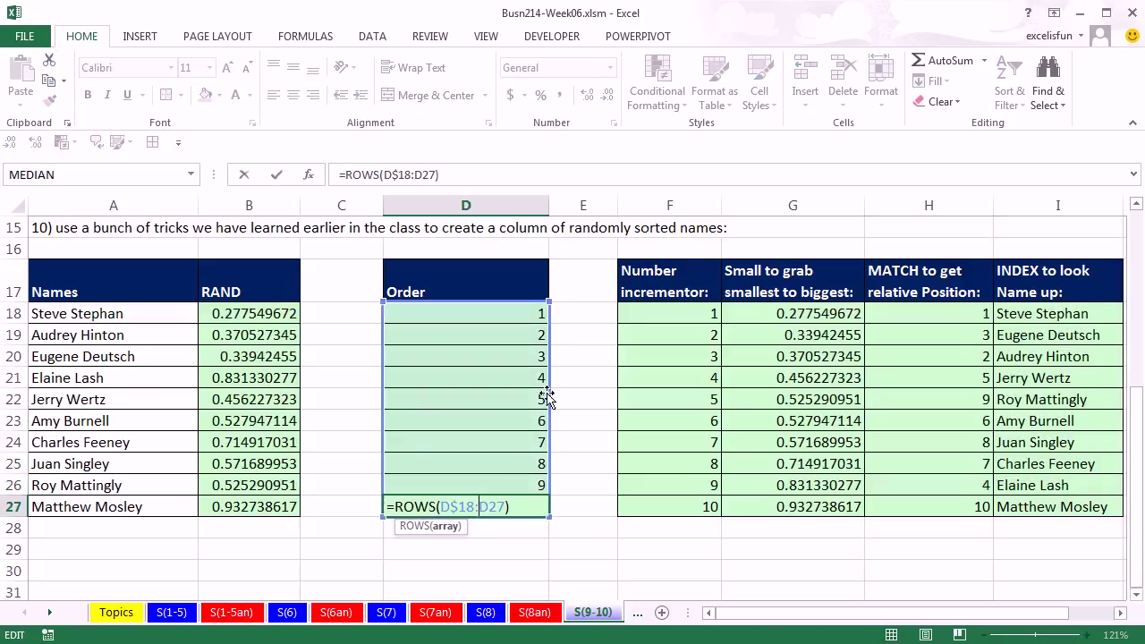
pyautogui.press('Escape')
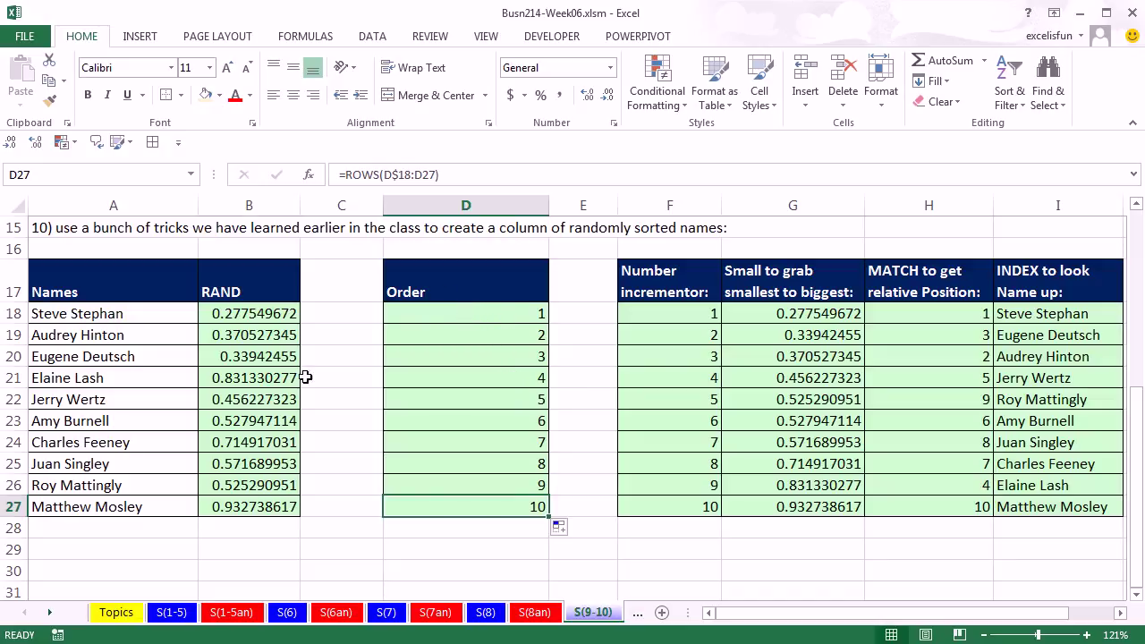
# Wrap the D18 formula in SMALL as =SMALL($B$18:$B$27,ROWS(D$18:D18)) and fill it down to D27
pyautogui.doubleClick(466, 313)
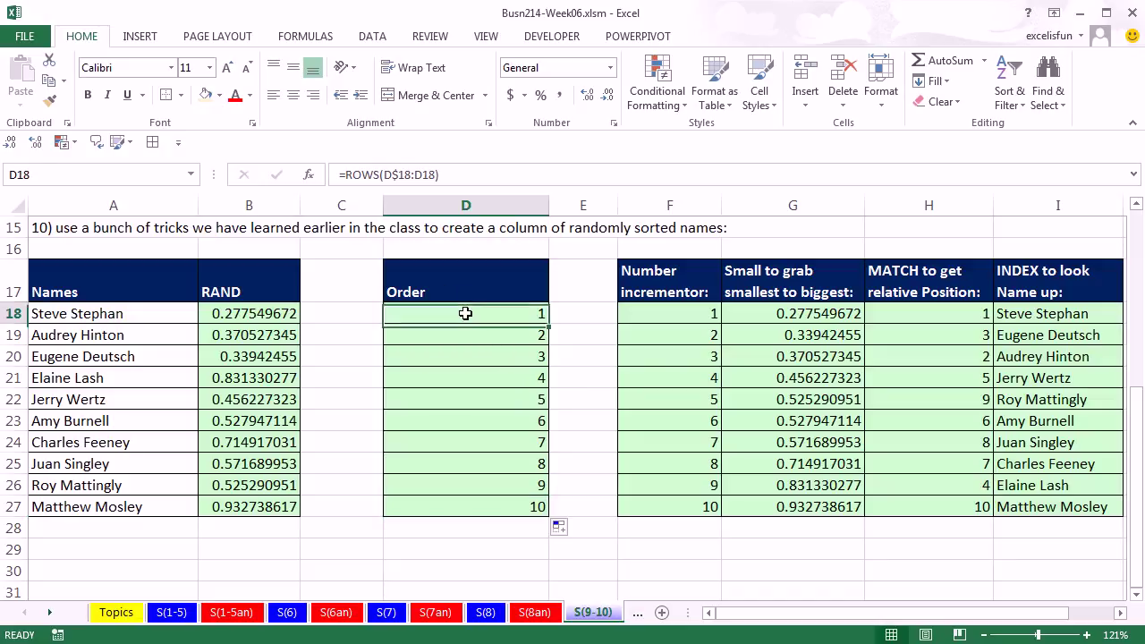
pyautogui.click(399, 315)
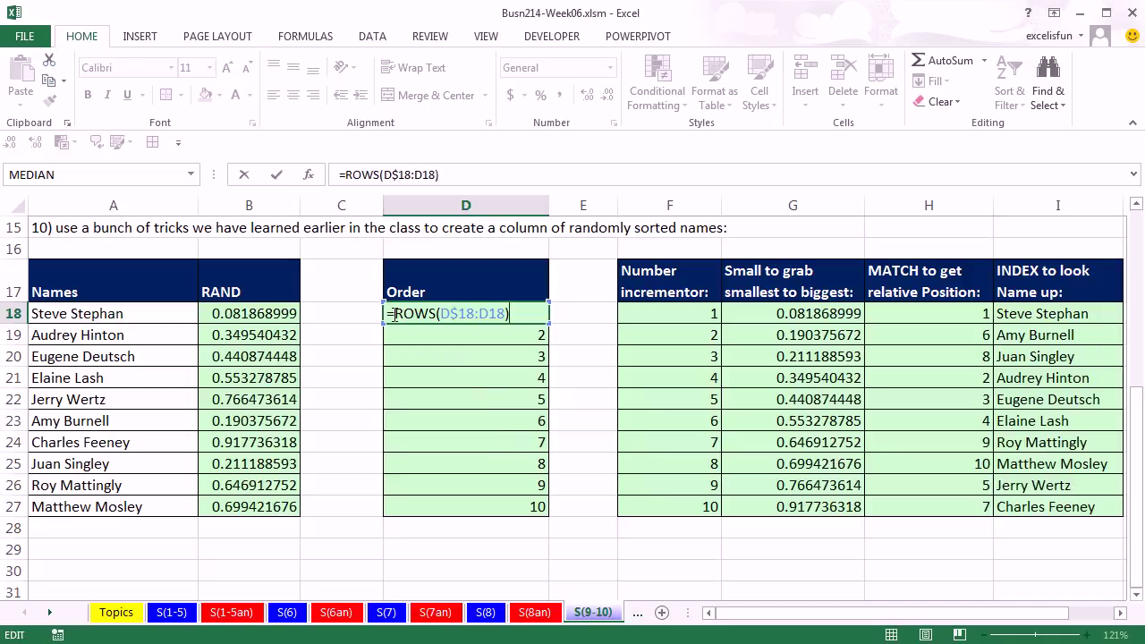
pyautogui.write('sma')
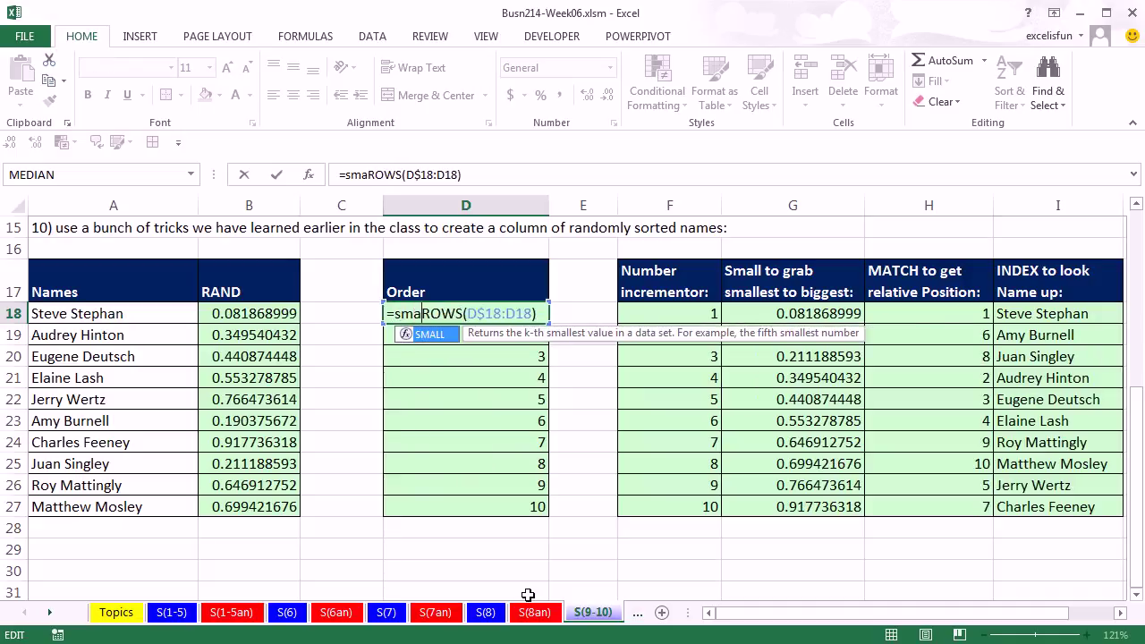
pyautogui.press('Tab')
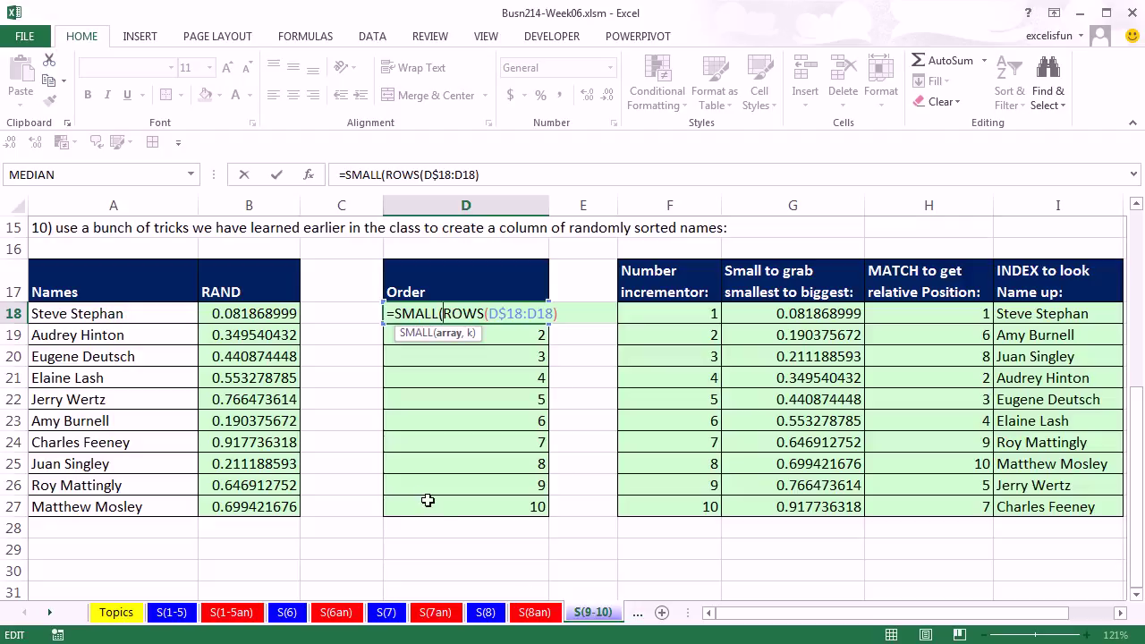
pyautogui.moveTo(258, 311); pyautogui.dragTo(258, 506)
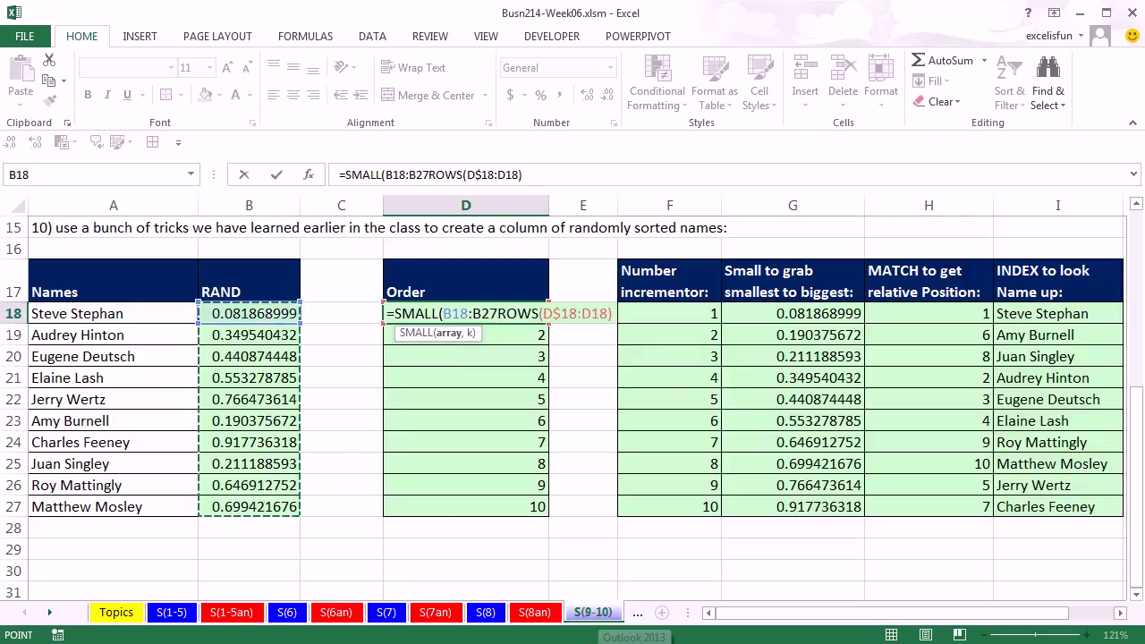
pyautogui.press('F4')
pyautogui.write(',')
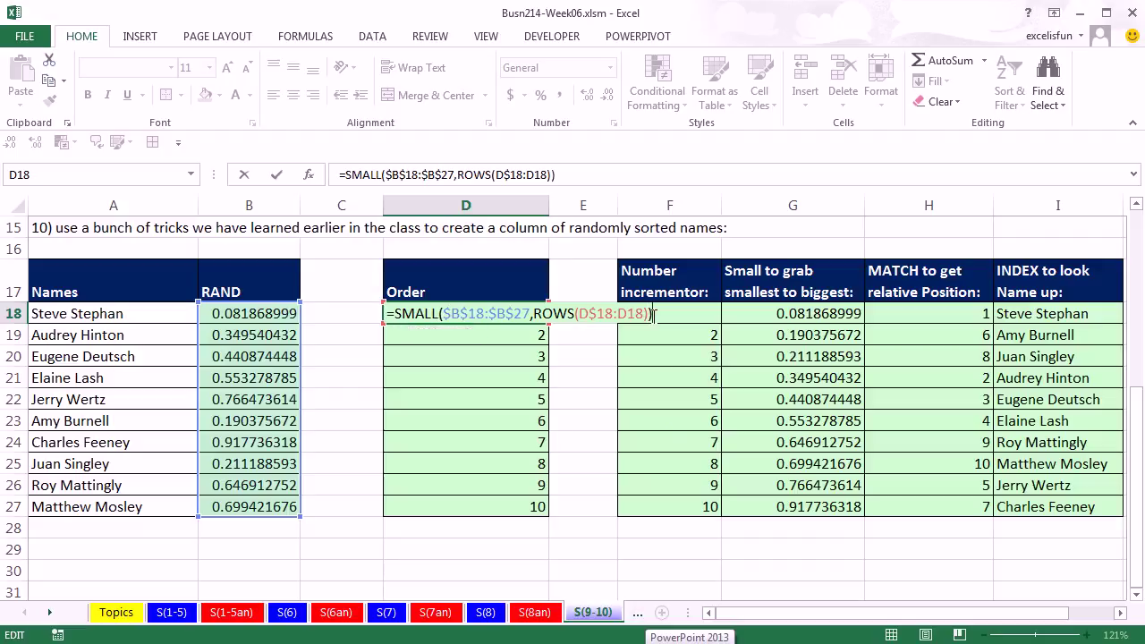
pyautogui.hotkey('ctrl', 'Return')
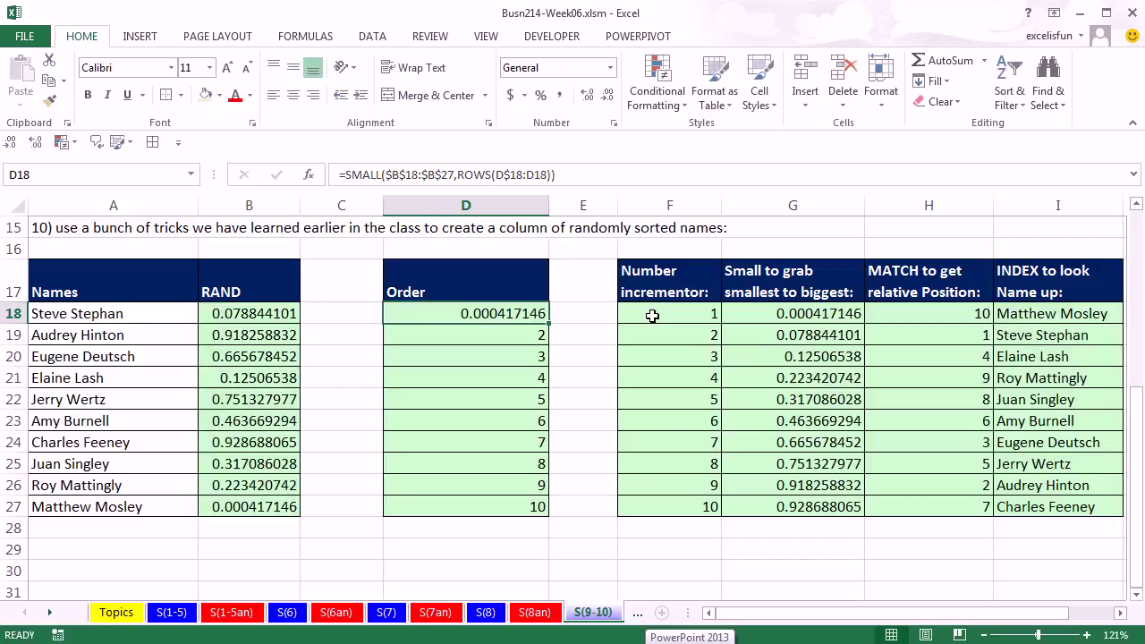
pyautogui.doubleClick(548, 324)
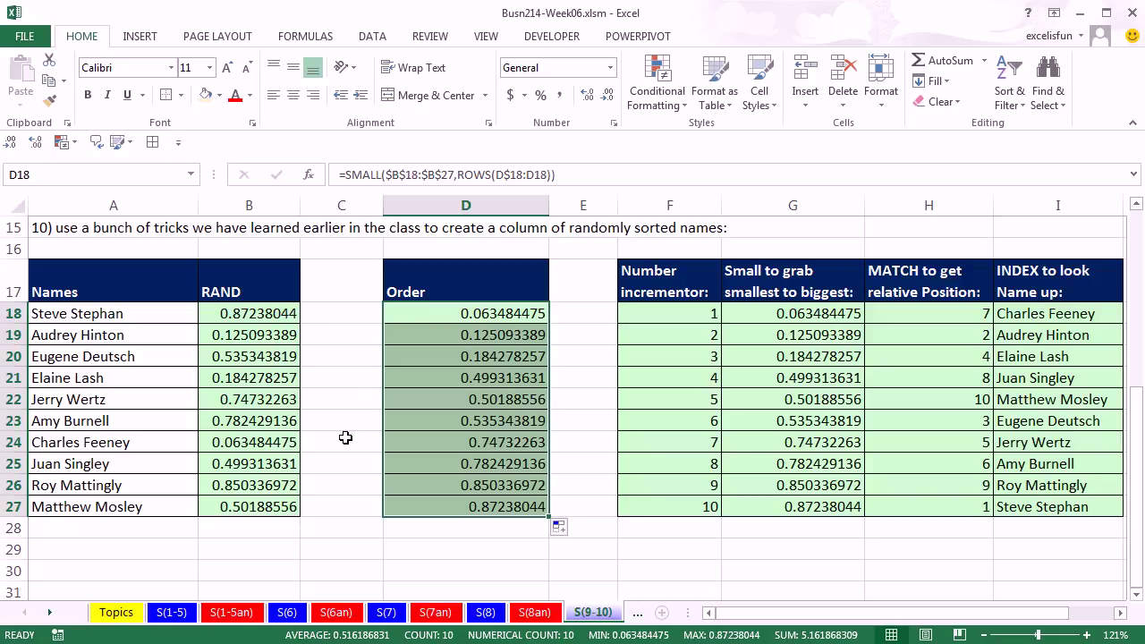
# Wrap the SMALL formula in MATCH across D18:D27 as =MATCH(SMALL($B$18:$B$27,ROWS(D$18:D18)),$B$18:$B$27,0), using exact match
pyautogui.doubleClick(453, 312)
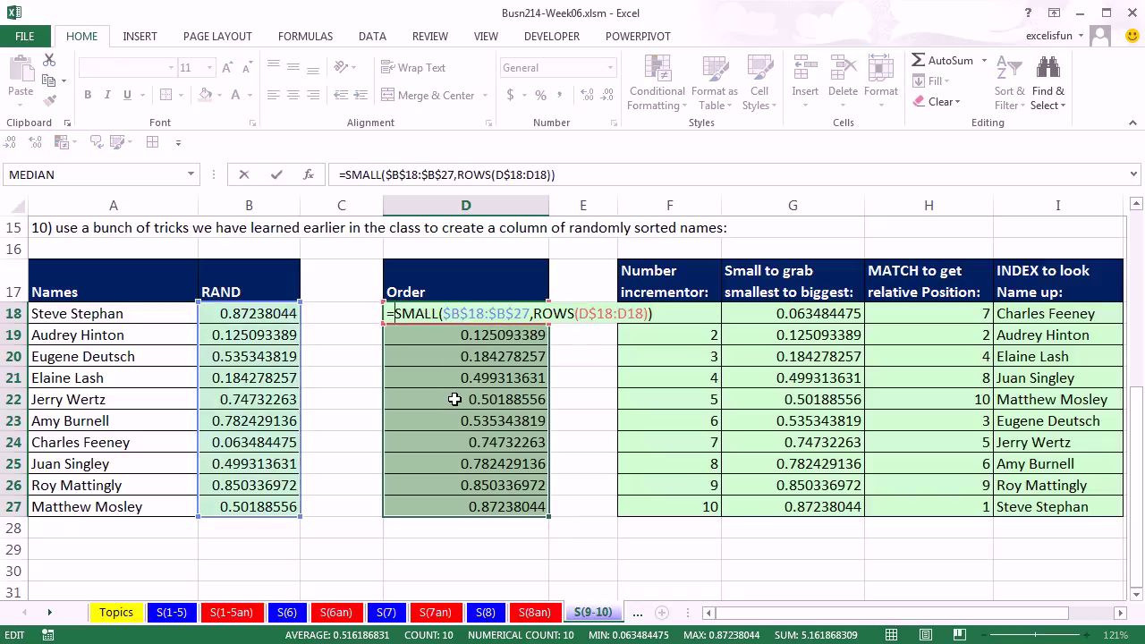
pyautogui.write('mat')
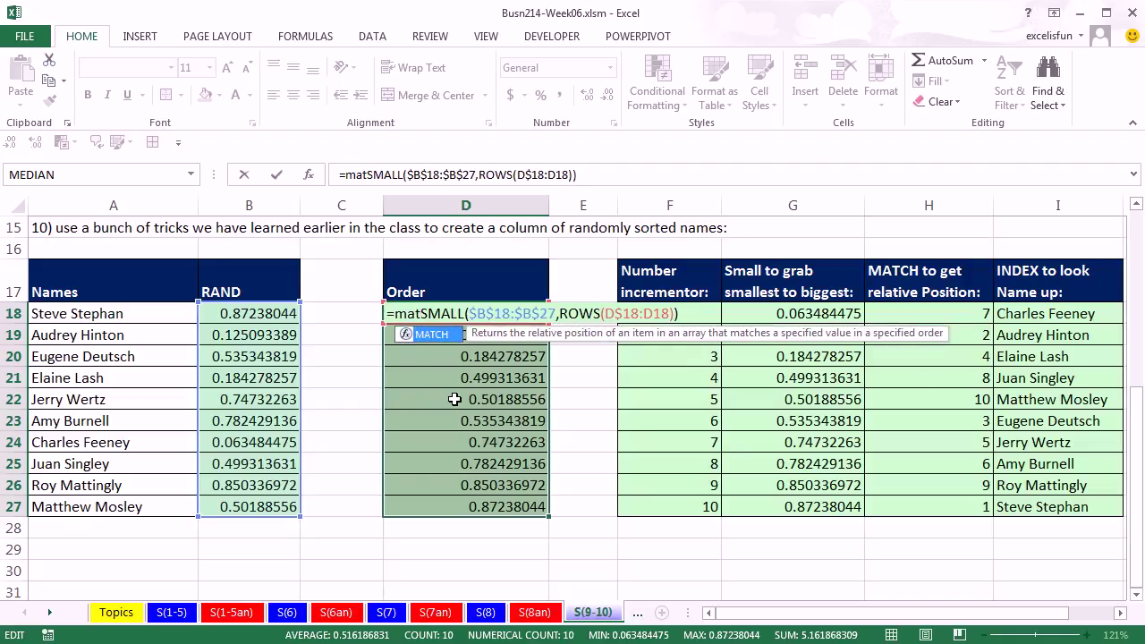
pyautogui.press('Tab')
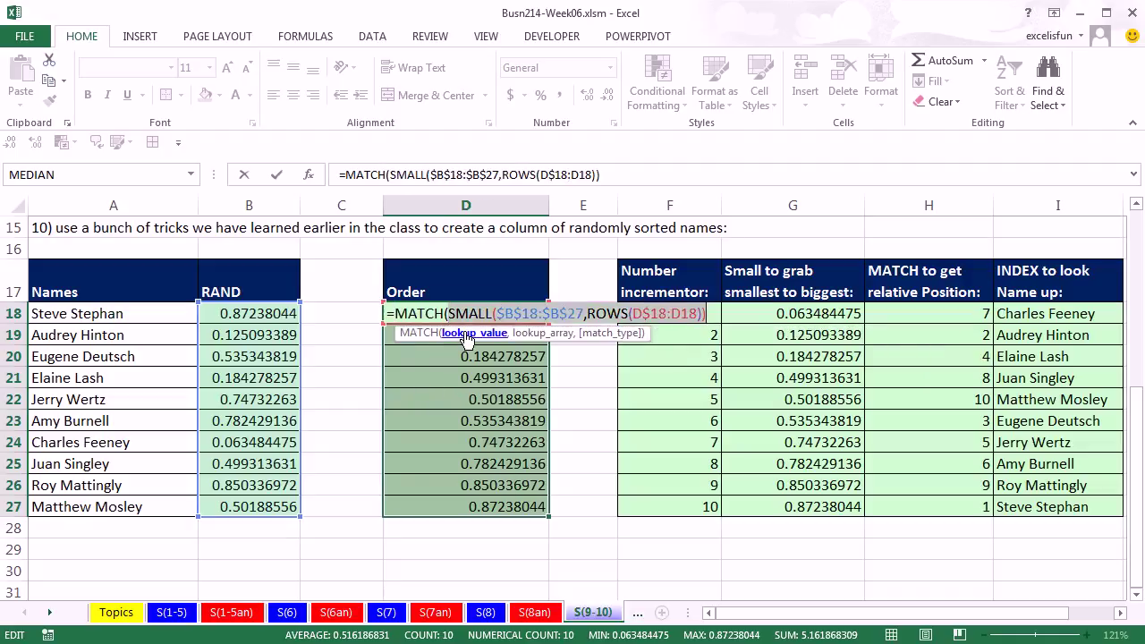
pyautogui.click(710, 314)
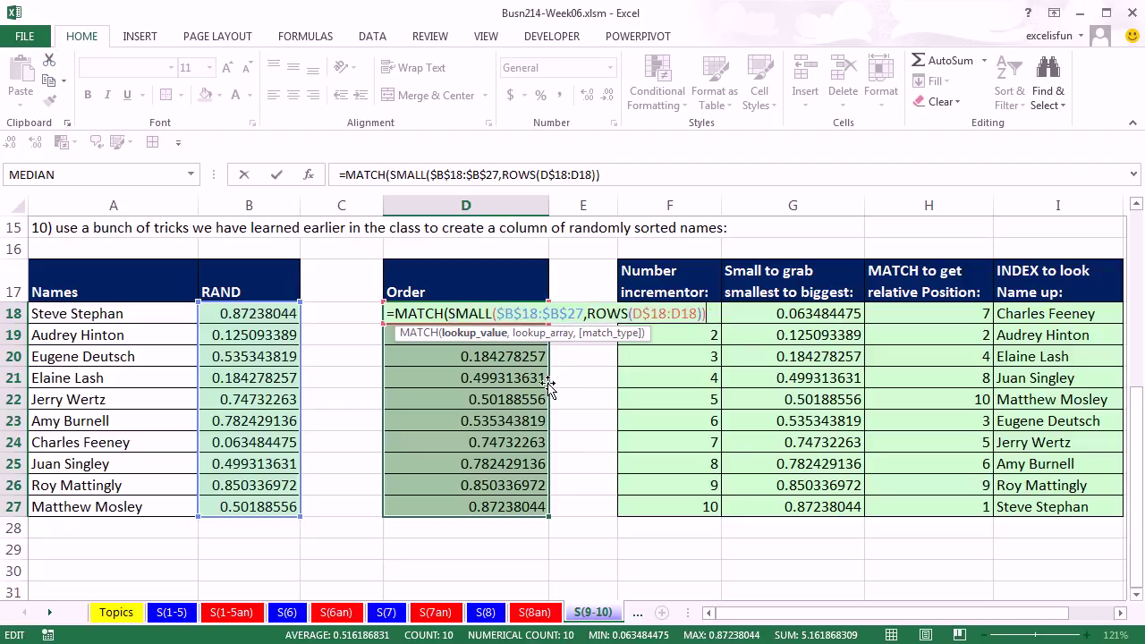
pyautogui.write(',')
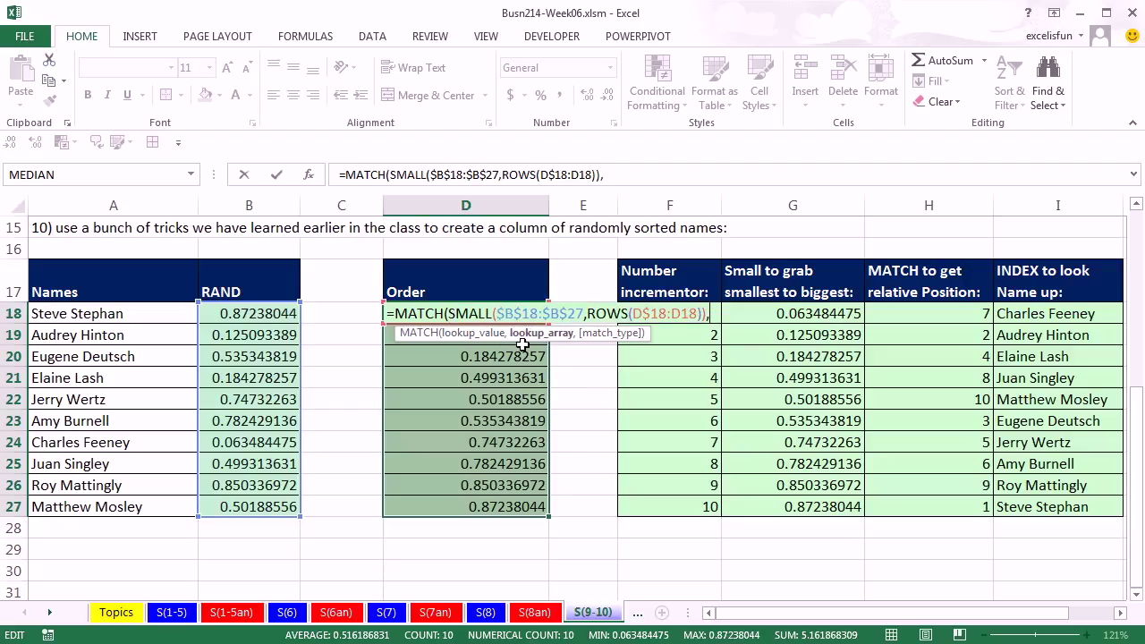
pyautogui.moveTo(254, 314); pyautogui.dragTo(254, 508)
pyautogui.press('F4')
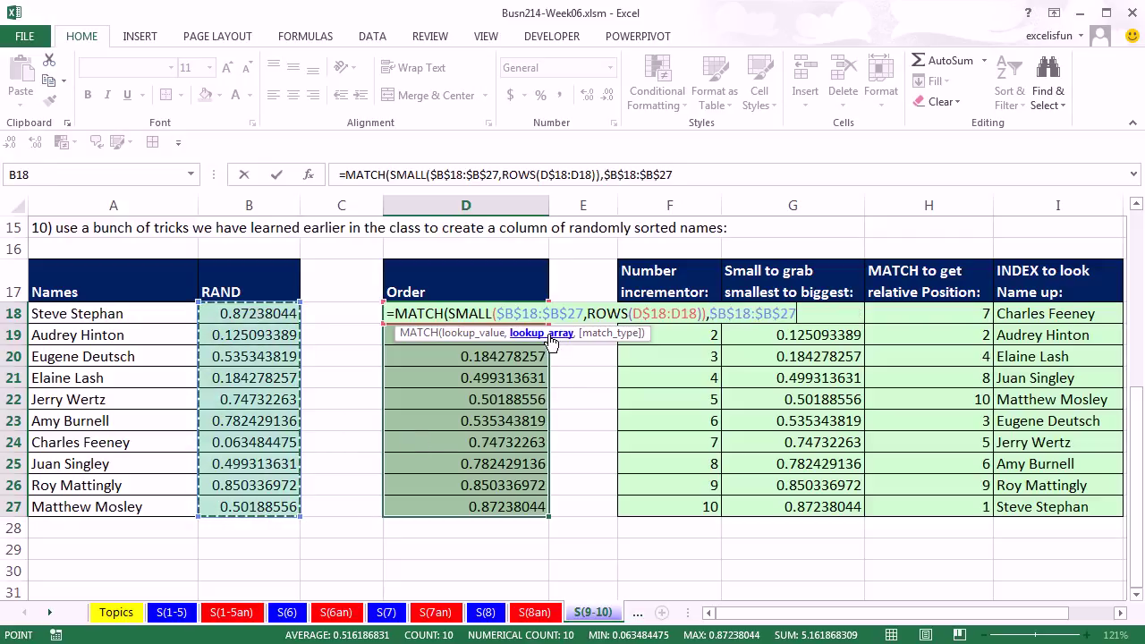
pyautogui.write(',')
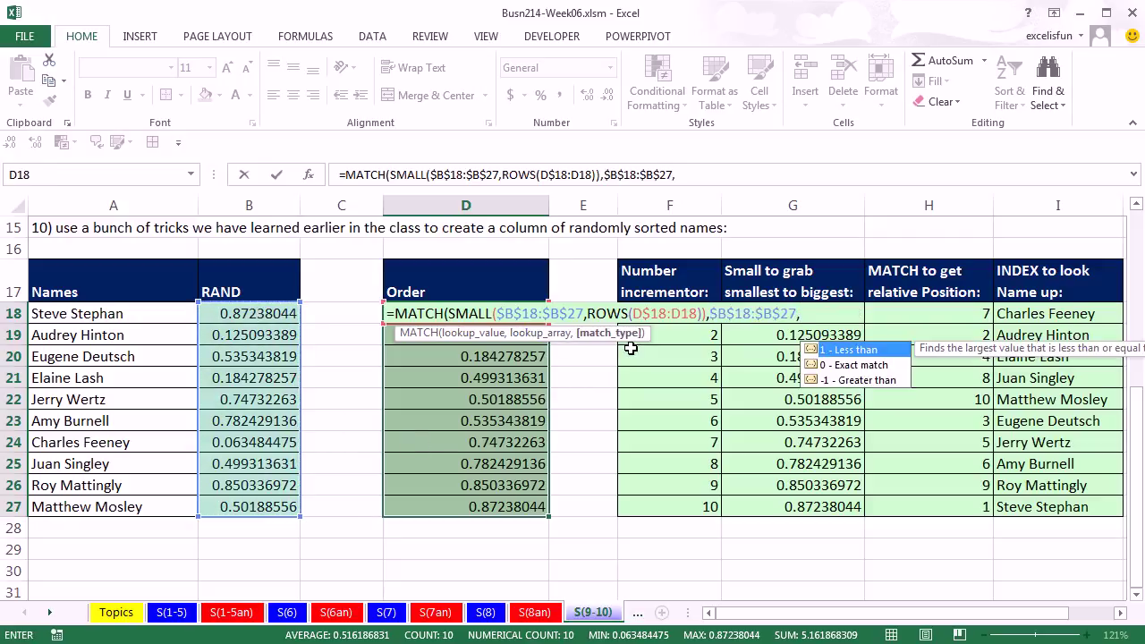
pyautogui.write('0)')
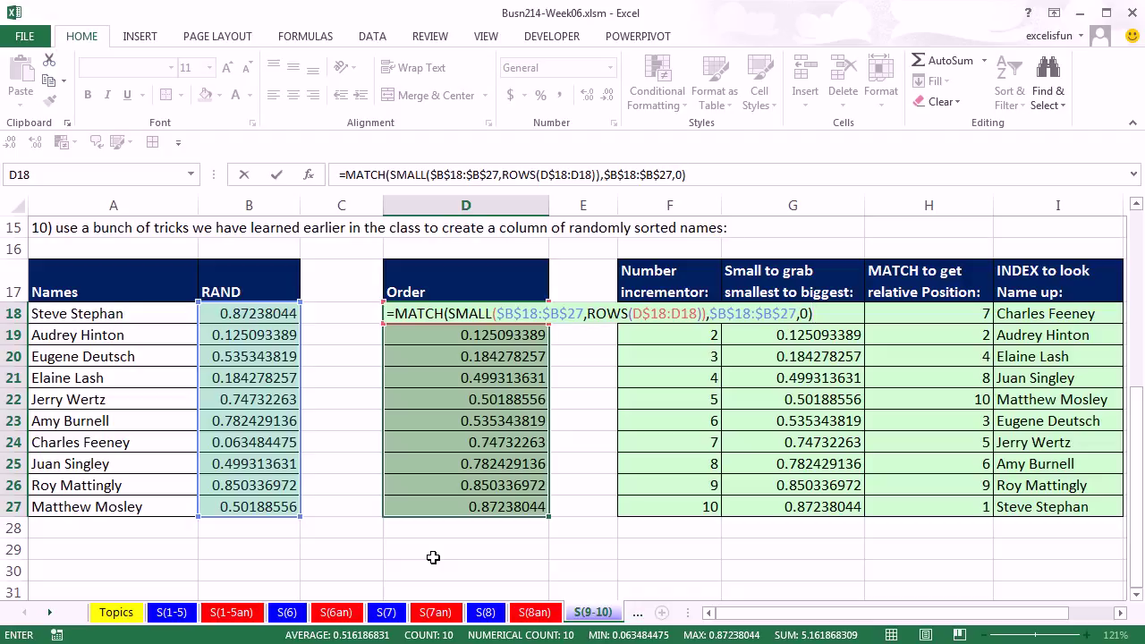
pyautogui.hotkey('ctrl', 'Return')
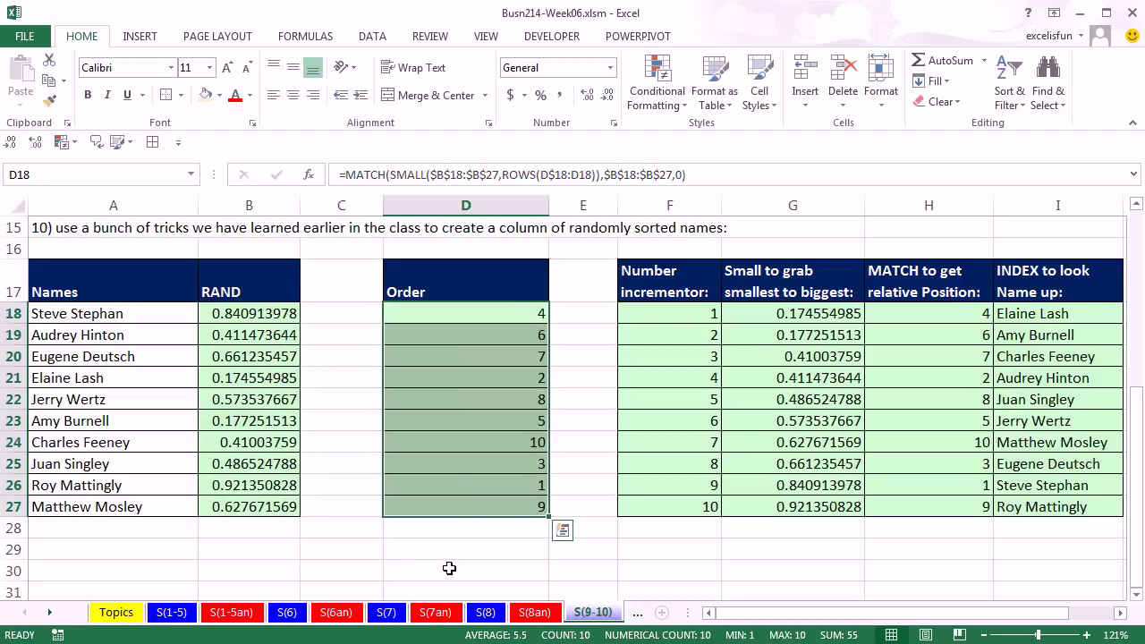
# Wrap the MATCH formula in INDEX across D18:D27 as =INDEX($A$18:$A$27,MATCH(SMALL($B$18:$B$27,ROWS(D$18:D18)),$B$18:$B$27,0))
pyautogui.doubleClick(480, 310)
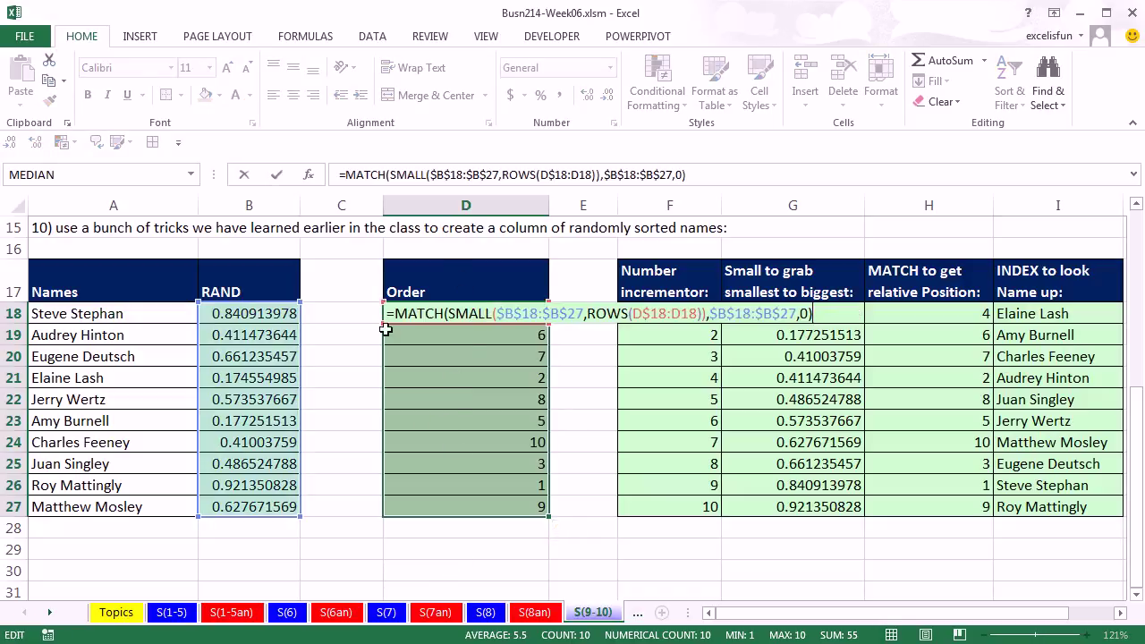
pyautogui.write('INDEX(')
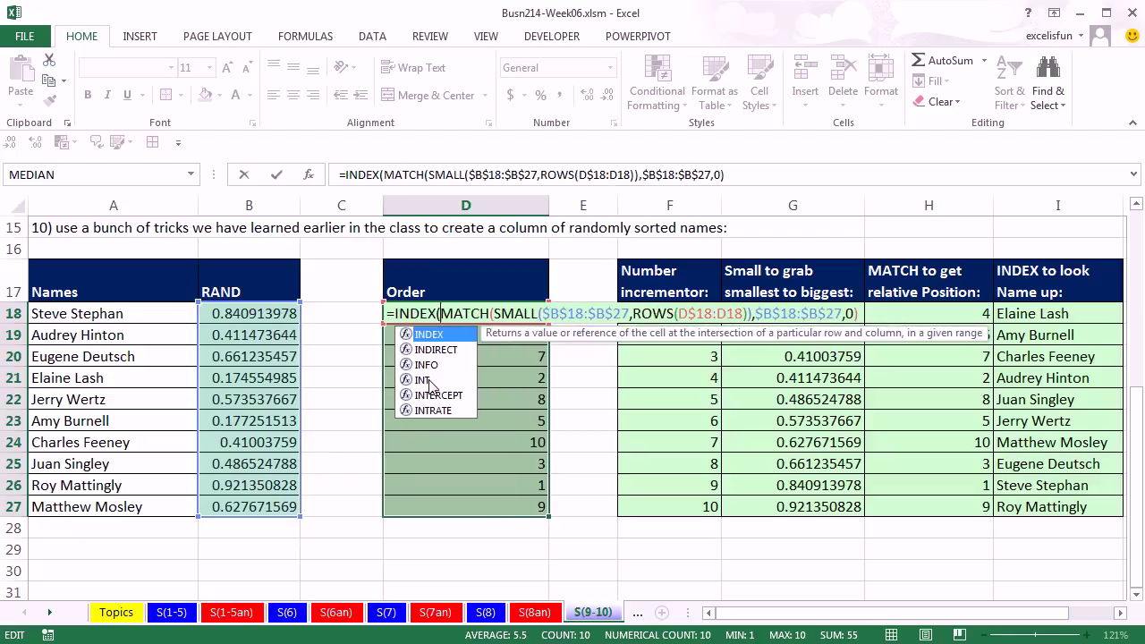
pyautogui.press('Tab')
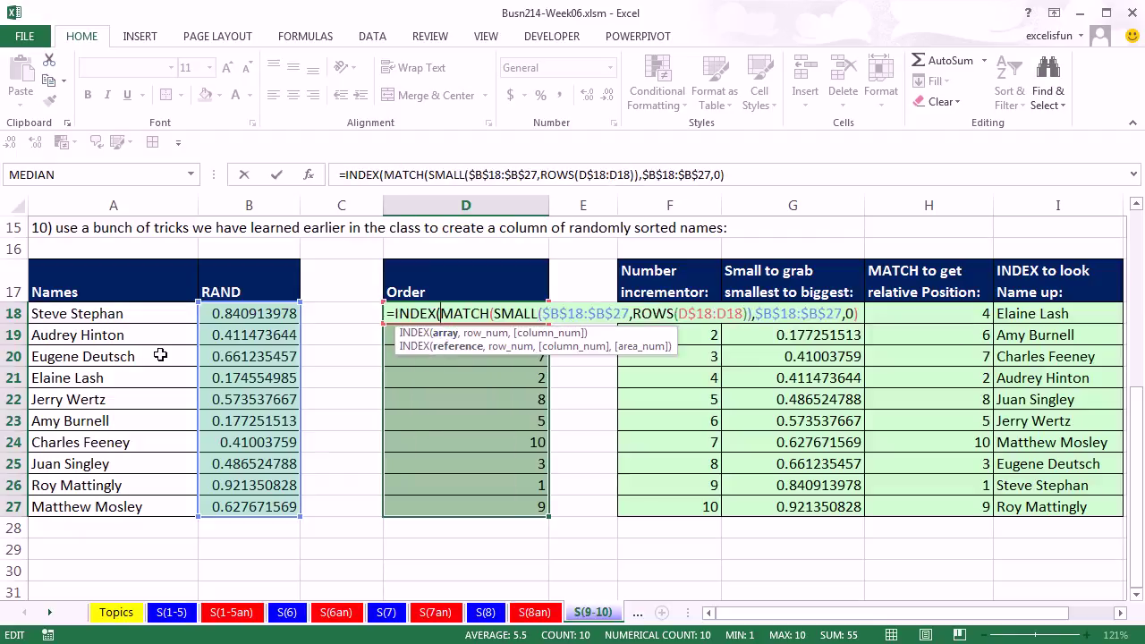
pyautogui.moveTo(108, 318); pyautogui.dragTo(94, 511)
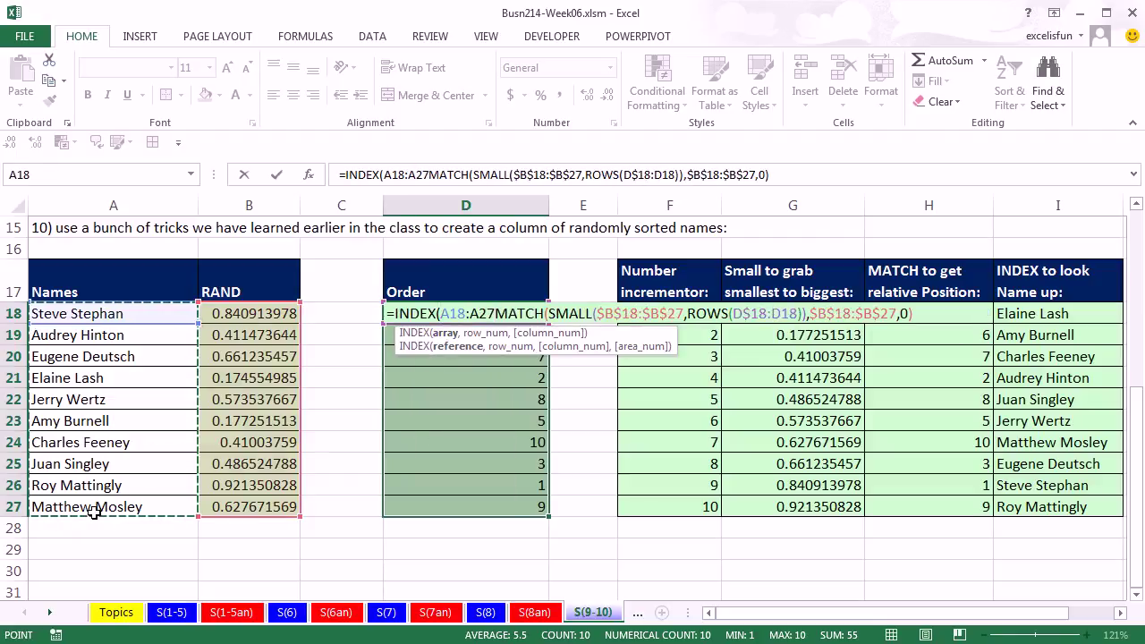
pyautogui.press('F4')
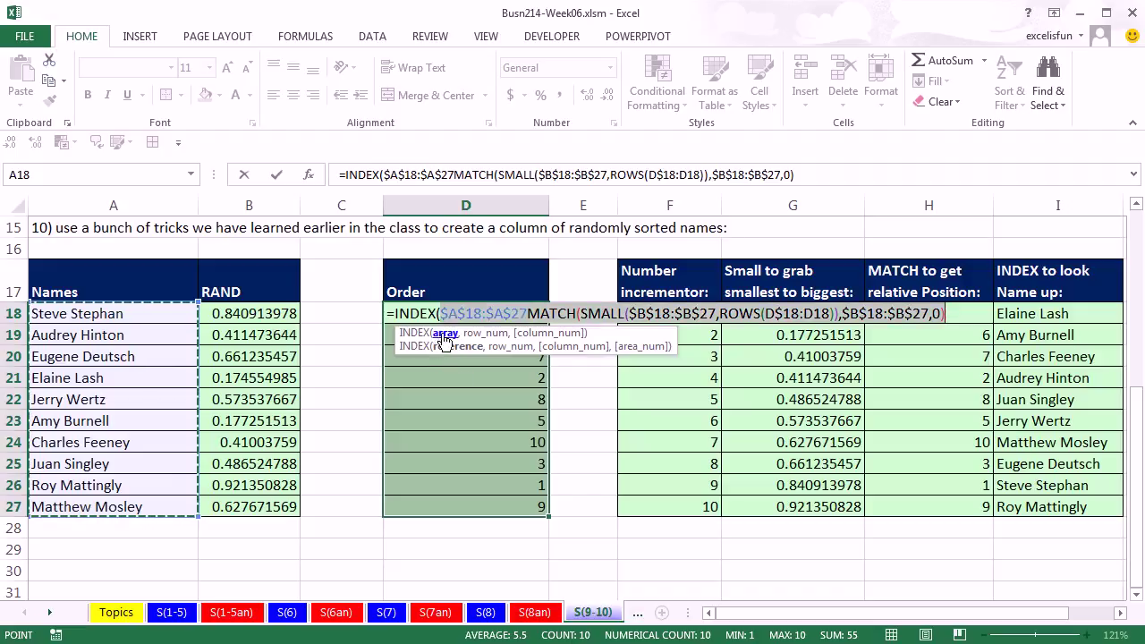
pyautogui.press('F2')
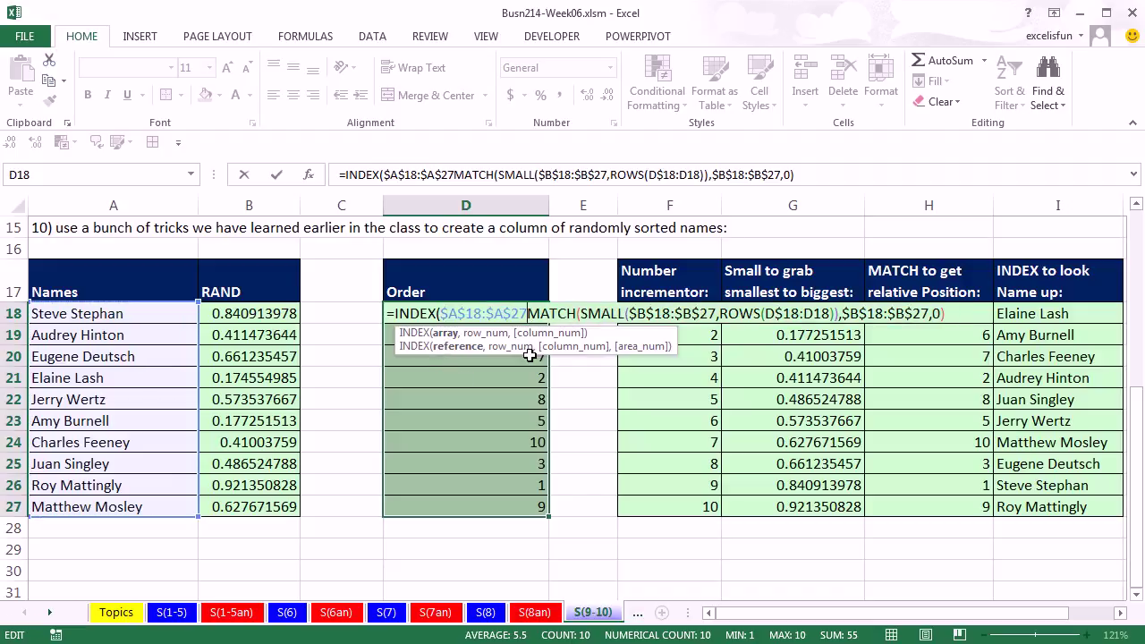
pyautogui.write(',')
pyautogui.hotkey('shift', 'End')
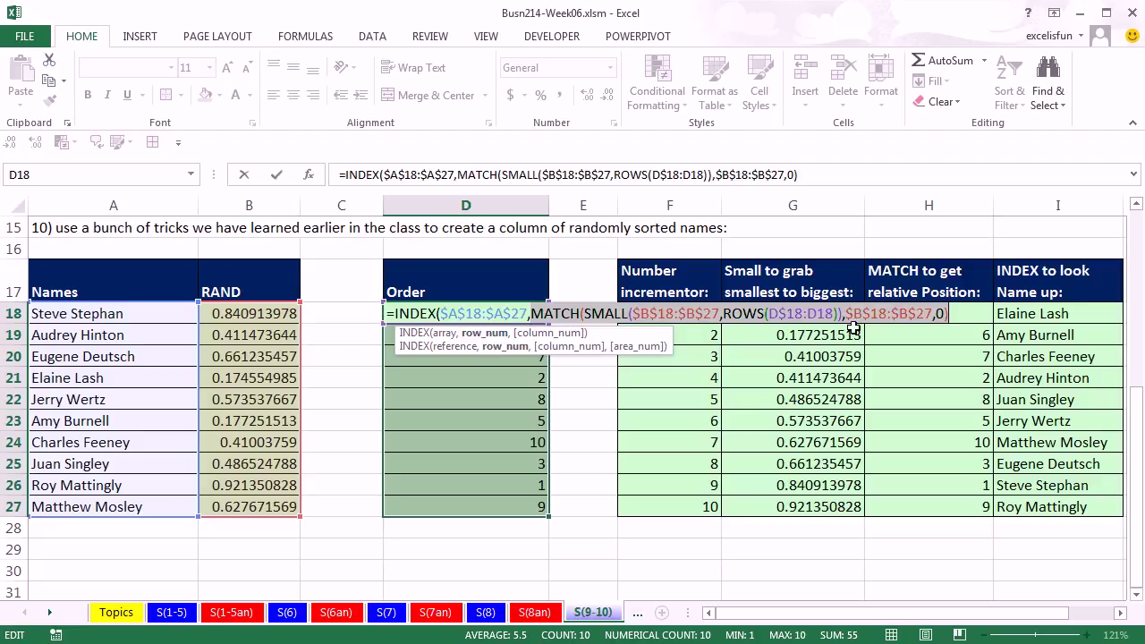
pyautogui.click(962, 316)
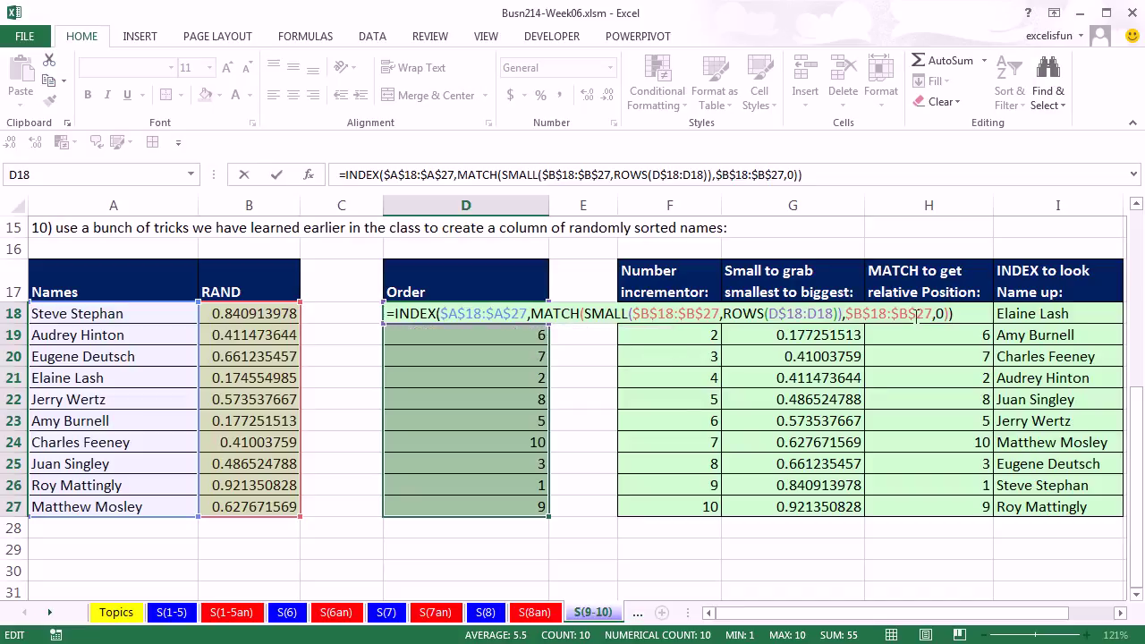
pyautogui.hotkey('ctrl', 'Return')
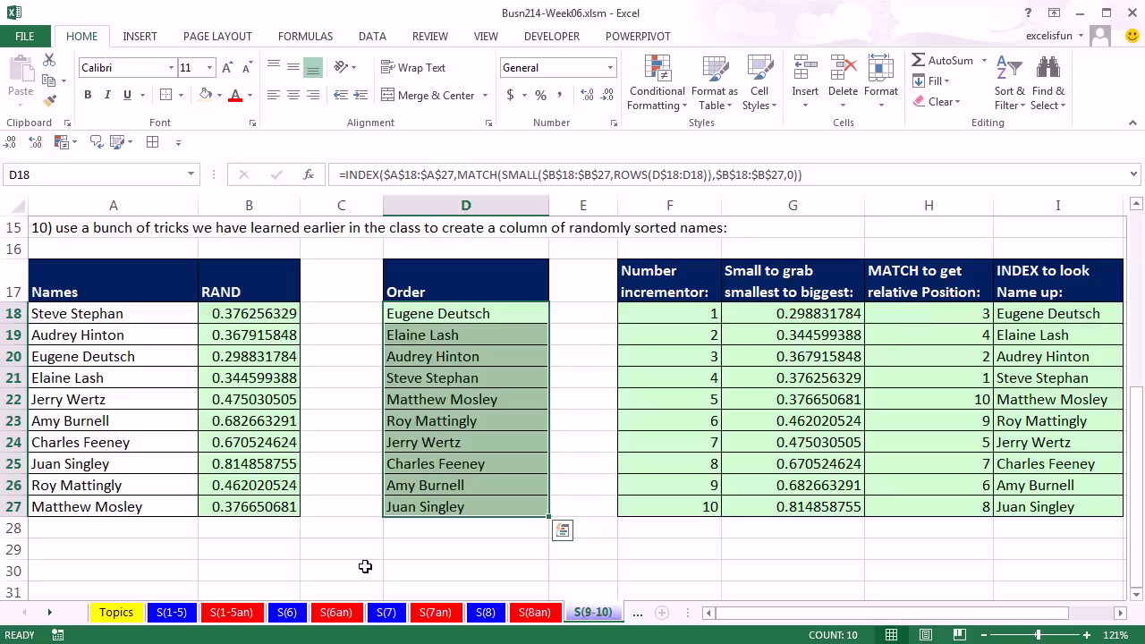
# Select an empty cell below the tables and recalculate repeatedly to check how the Order column shuffles the names
pyautogui.click(317, 550)
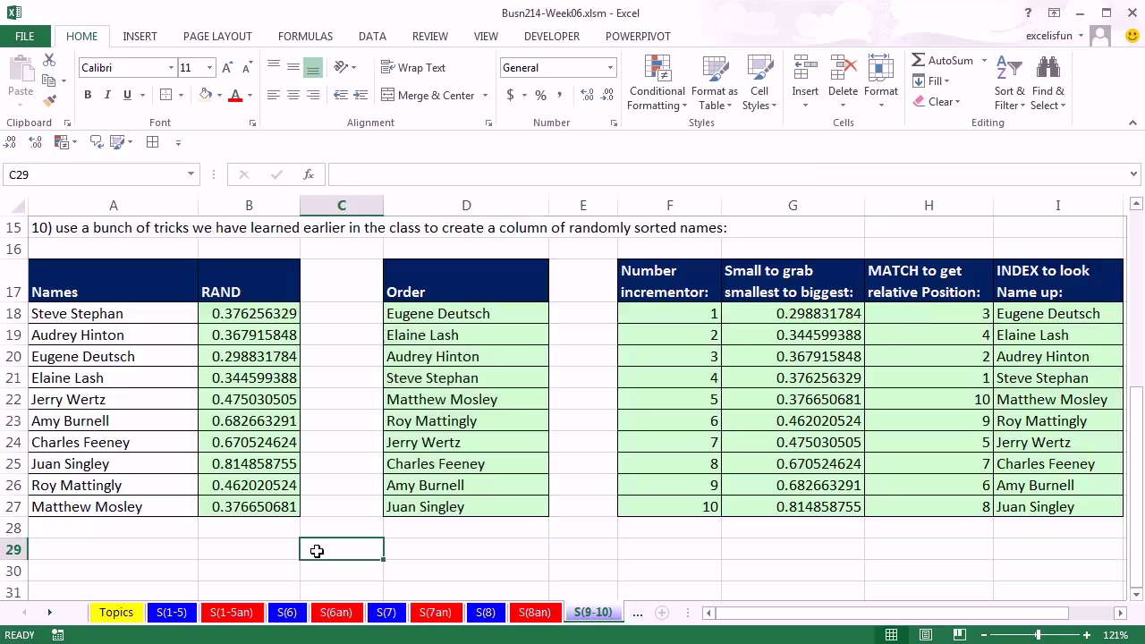
pyautogui.press('F9')
pyautogui.press('F9')
pyautogui.press('F9')
pyautogui.press('F9')
pyautogui.press('F9')
pyautogui.press('F9')
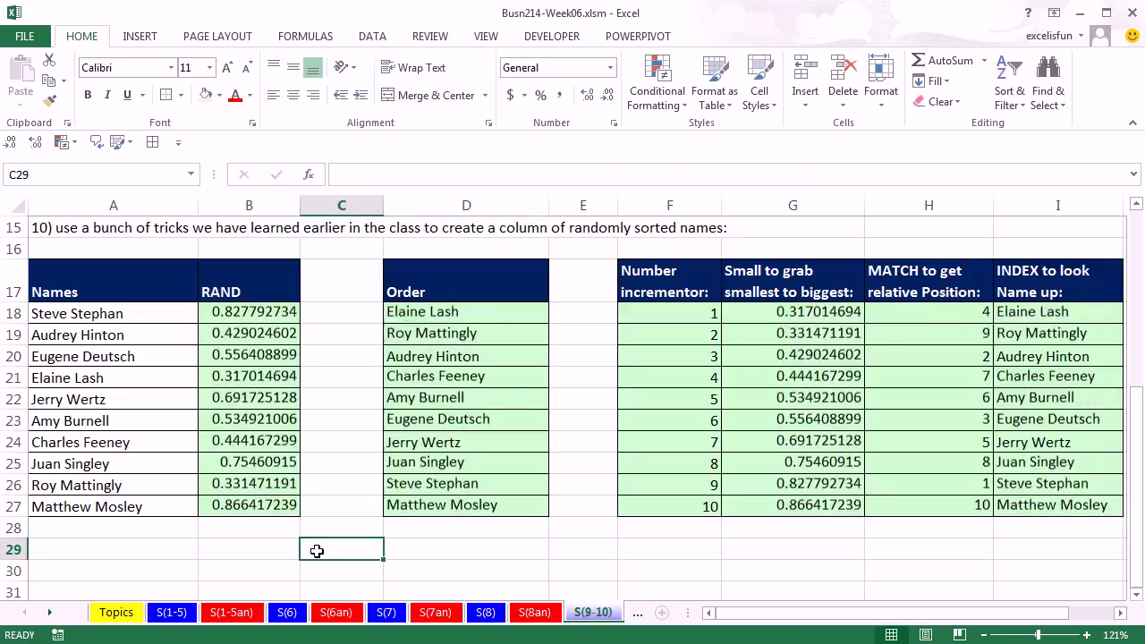
pyautogui.press('F9')
pyautogui.press('F9')
pyautogui.press('F9')
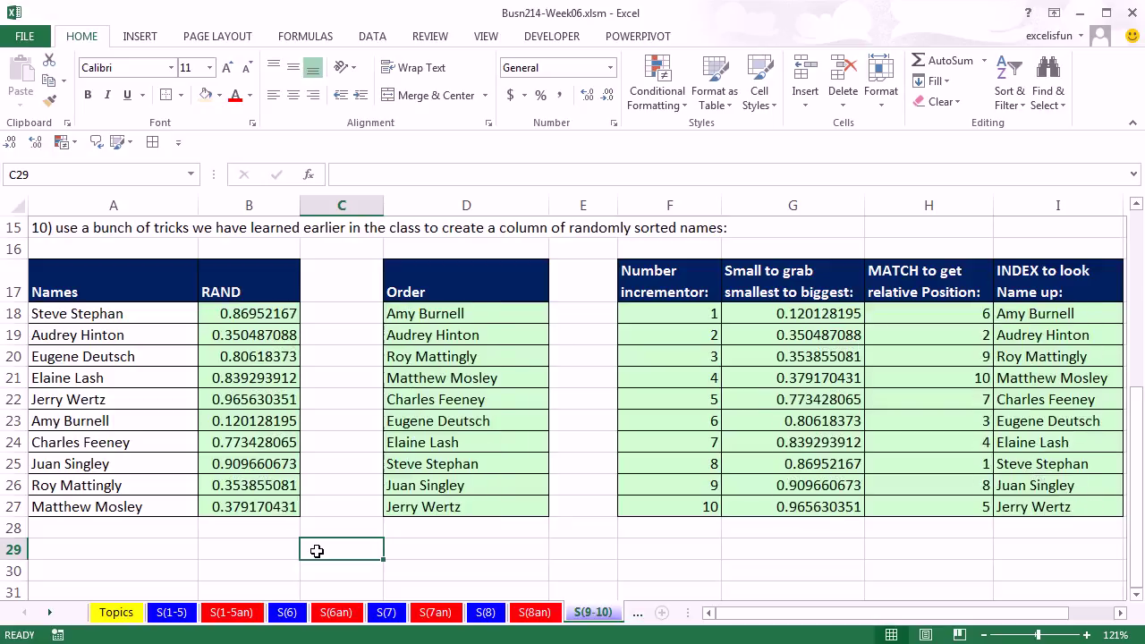
pyautogui.press('F9')
pyautogui.press('F9')
pyautogui.press('F9')
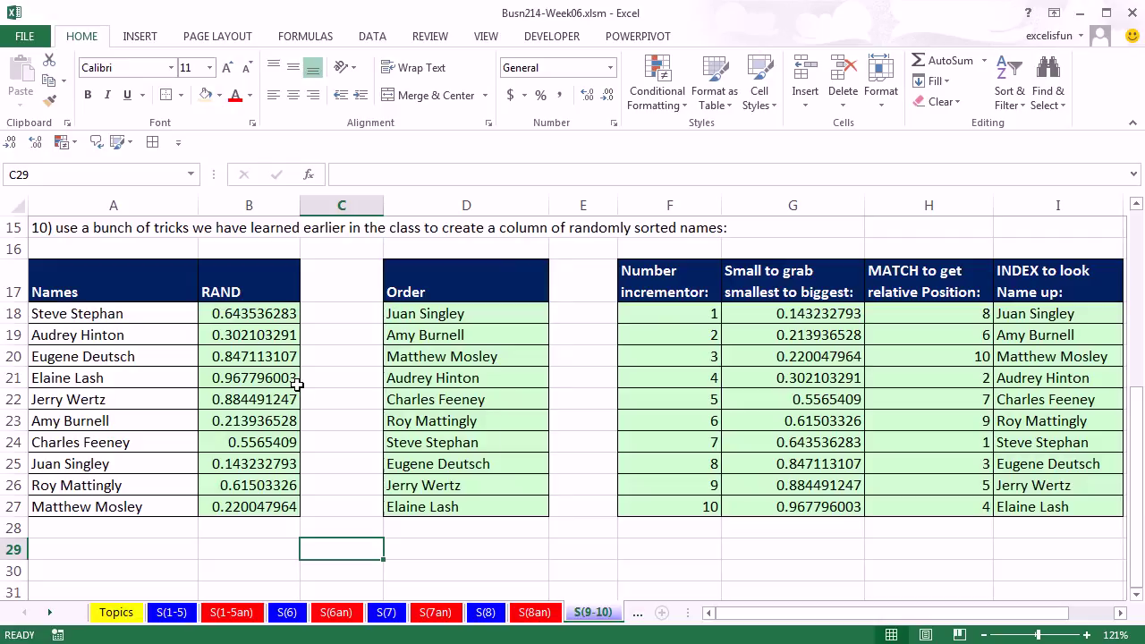
# Switch to the S(11-12) worksheet with the horizontal sort and sort by color examples
pyautogui.click(50, 614)
pyautogui.click(50, 614)
pyautogui.click(50, 614)
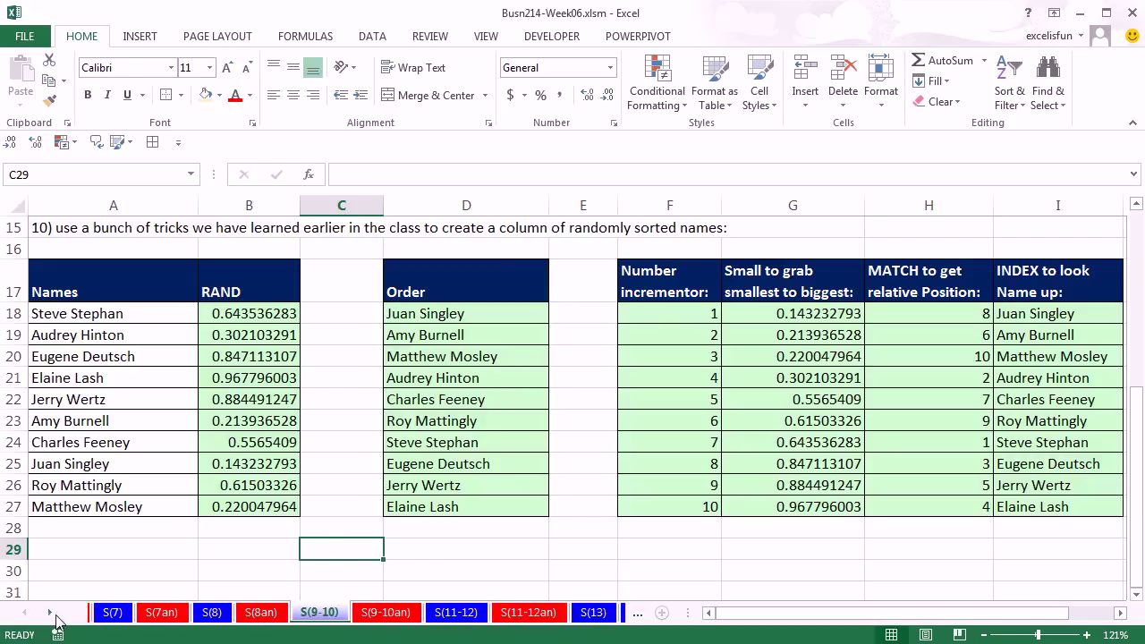
pyautogui.click(461, 613)
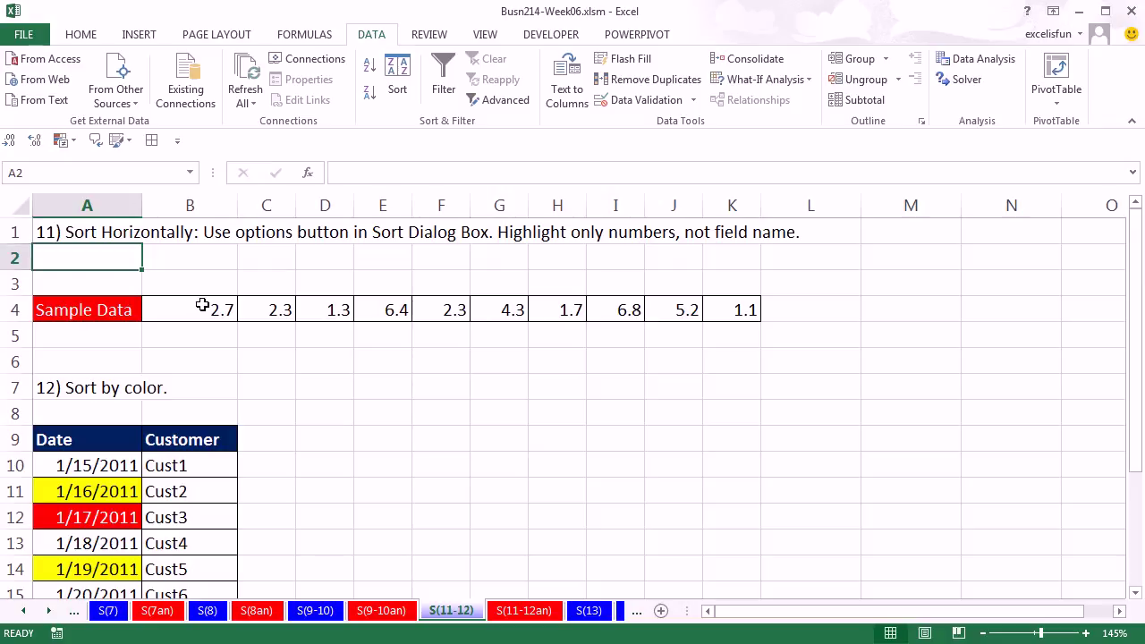
# Sort the Sample Data numbers in B4:K4 left to right by Row 4 values, Smallest to Largest, leaving out the field name
pyautogui.click(229, 310)
pyautogui.moveTo(228, 309); pyautogui.dragTo(752, 311)
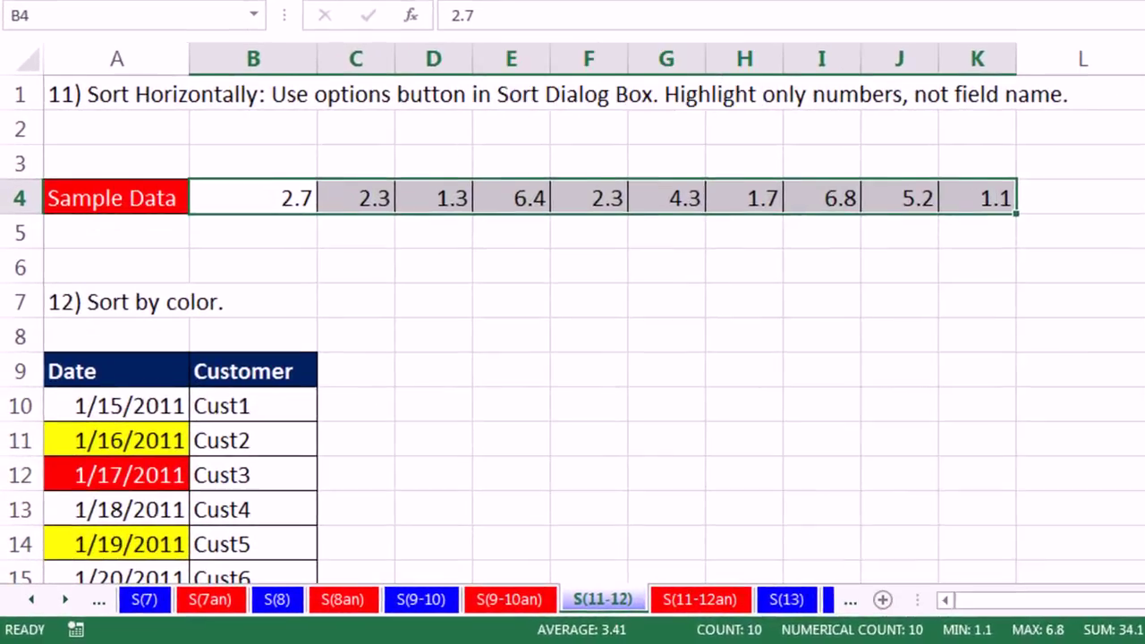
pyautogui.click(397, 90)
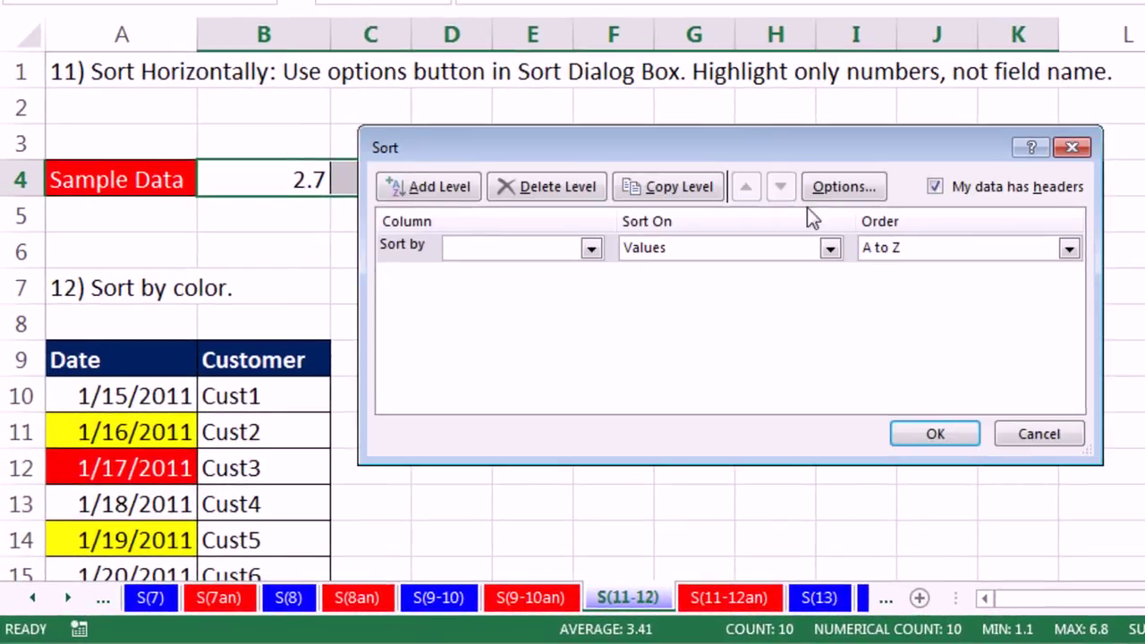
pyautogui.click(833, 187)
pyautogui.click(650, 312)
pyautogui.click(659, 357)
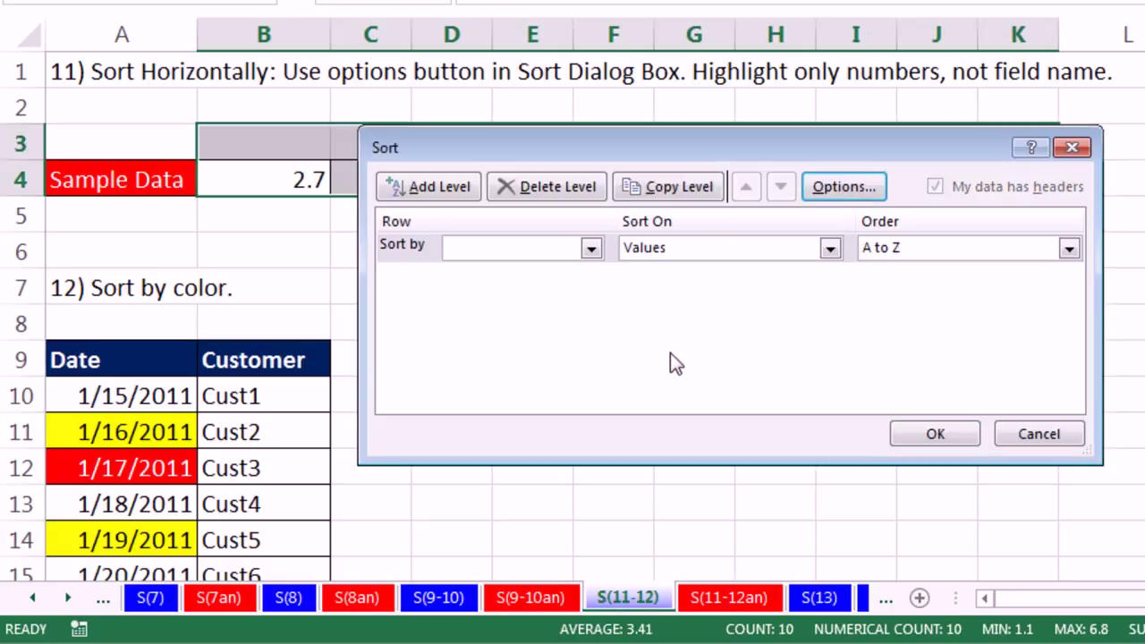
pyautogui.click(591, 249)
pyautogui.click(482, 287)
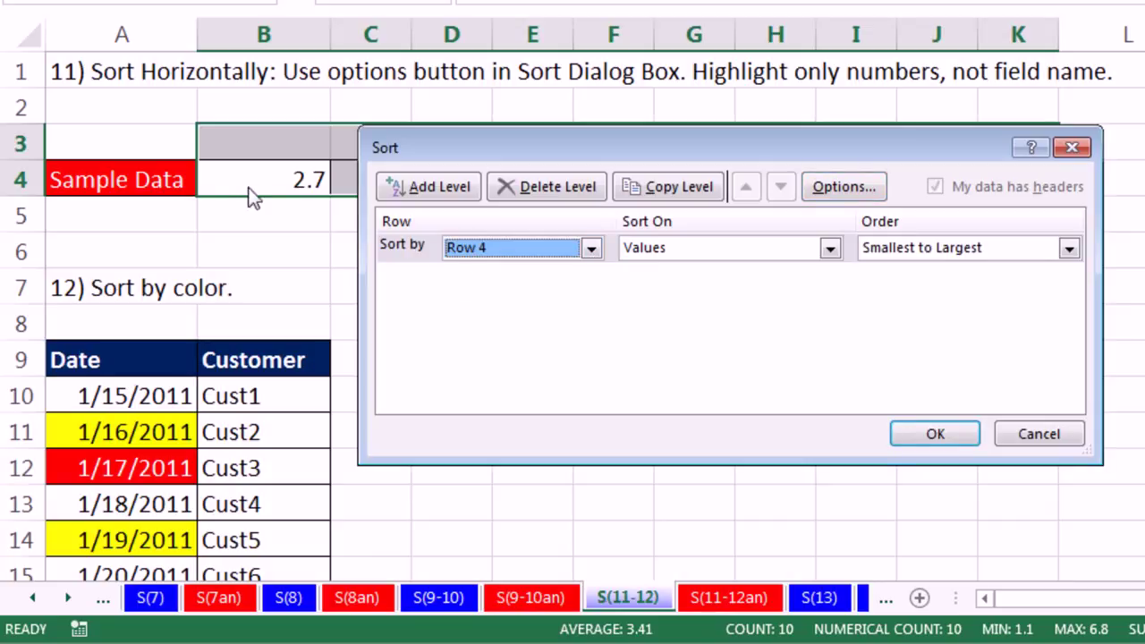
pyautogui.click(937, 434)
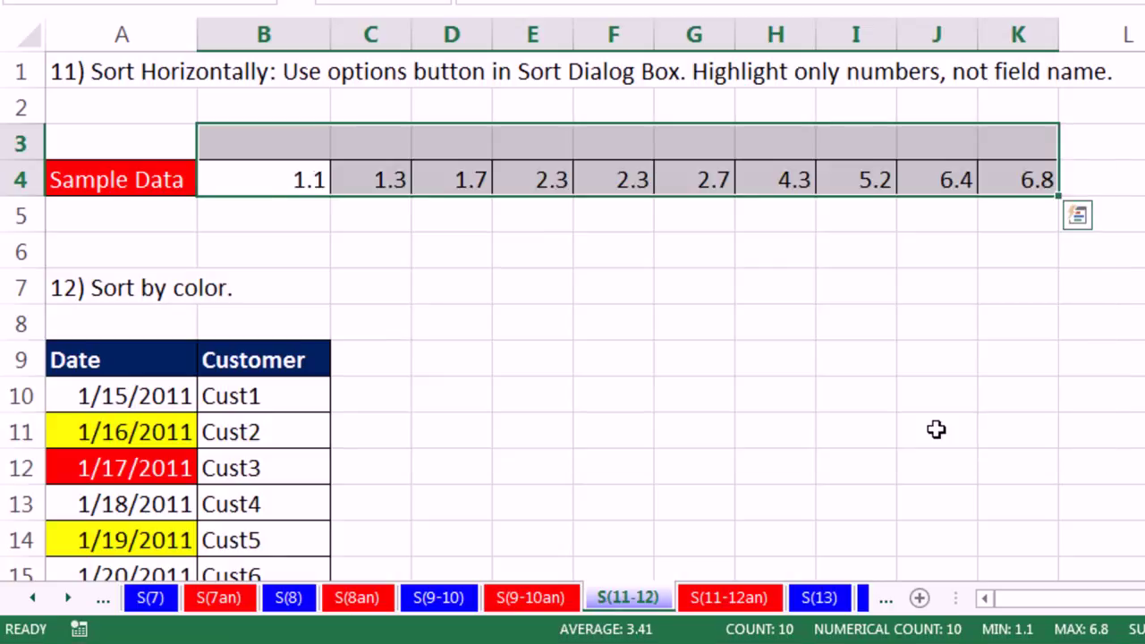
pyautogui.click(370, 285)
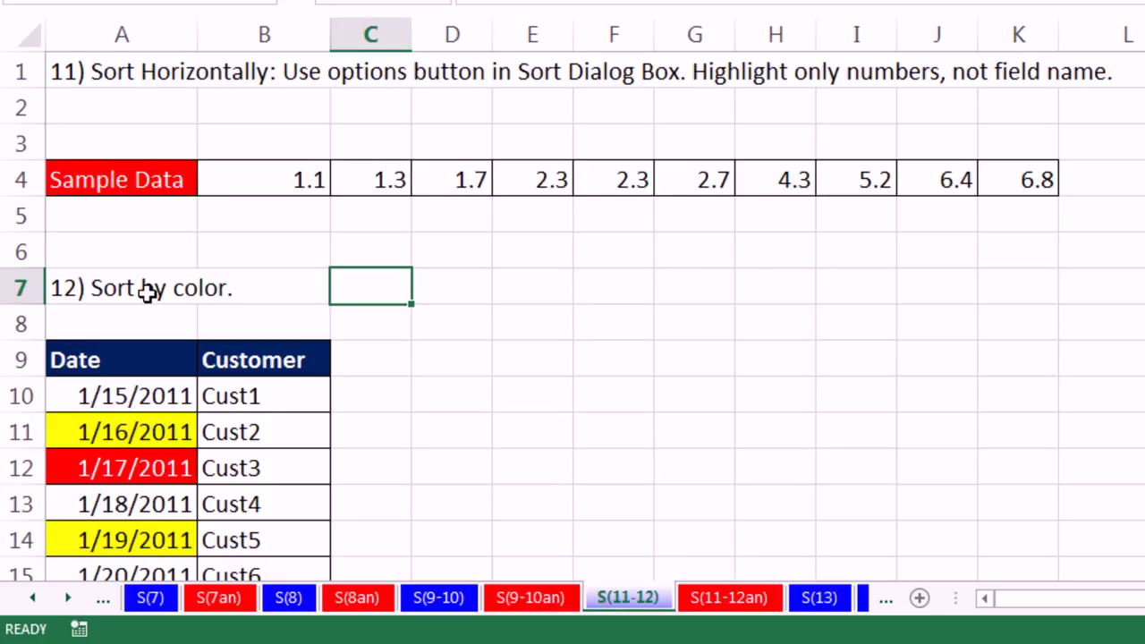
# Open the Sort settings for the Date and Customer table, set the orientation to top to bottom, and mark the data as having headers
pyautogui.scroll(-1, 582, 318)
pyautogui.scroll(-1, 575, 309)
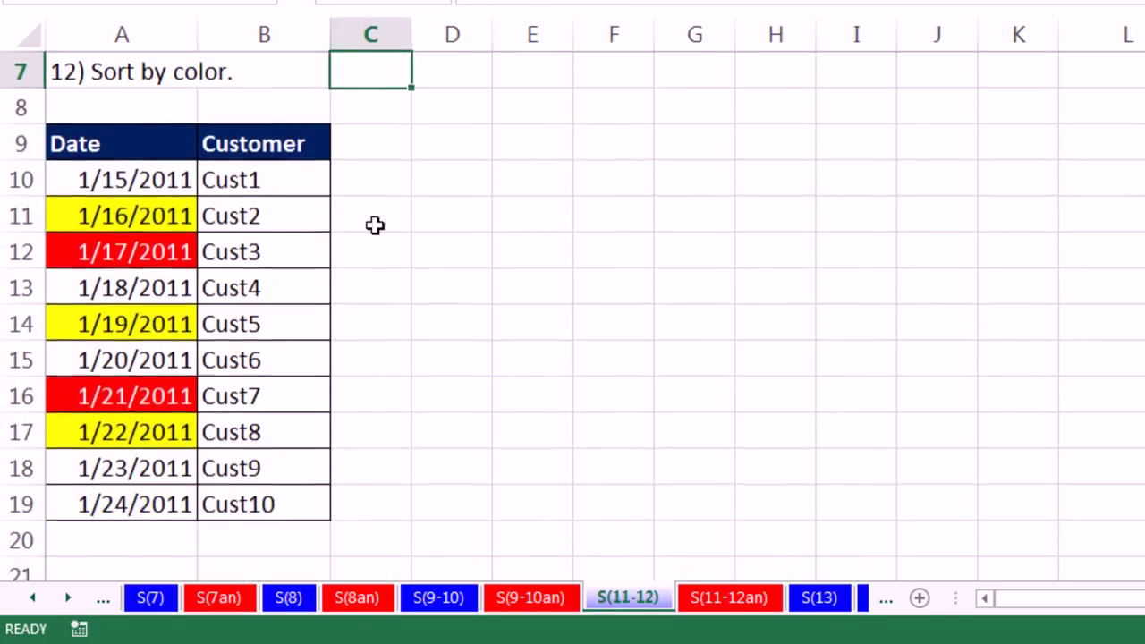
pyautogui.click(165, 182)
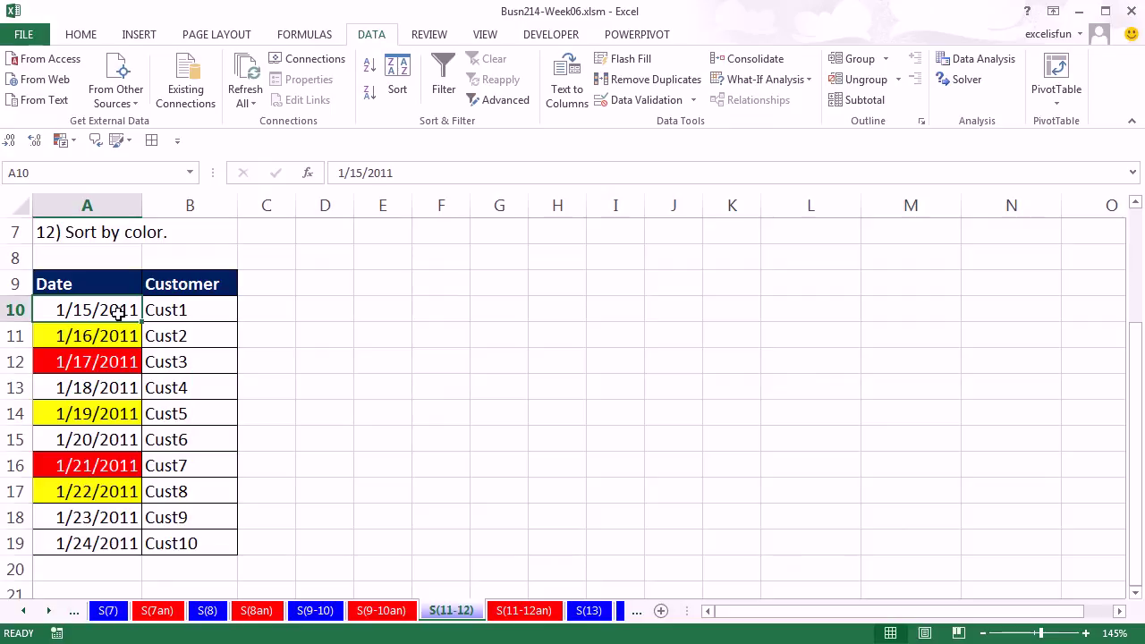
pyautogui.click(399, 95)
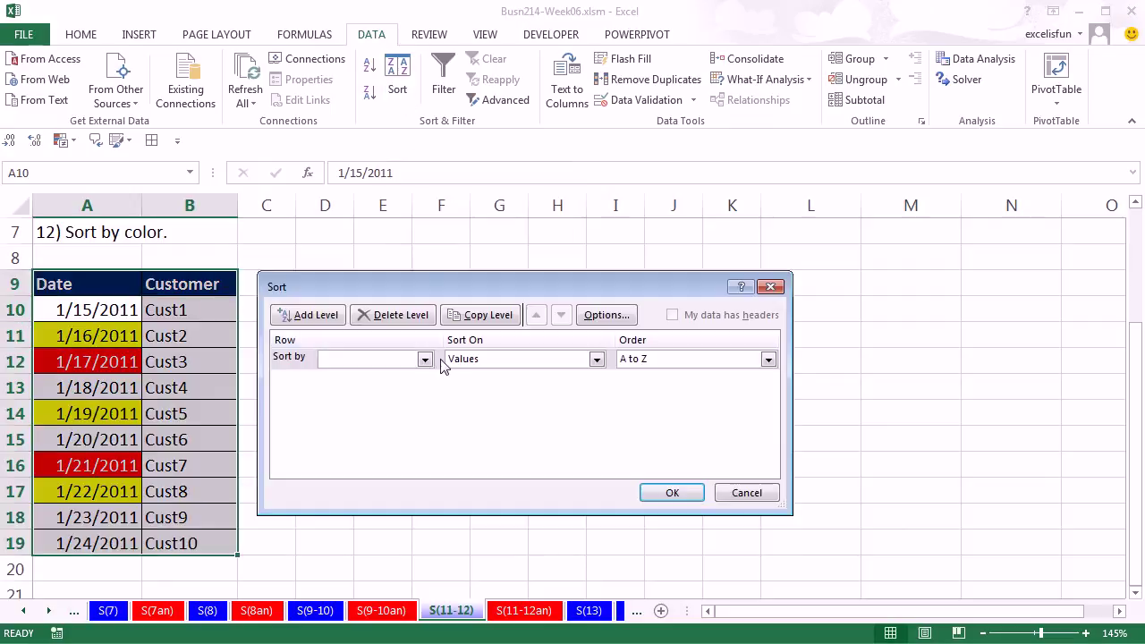
pyautogui.click(602, 316)
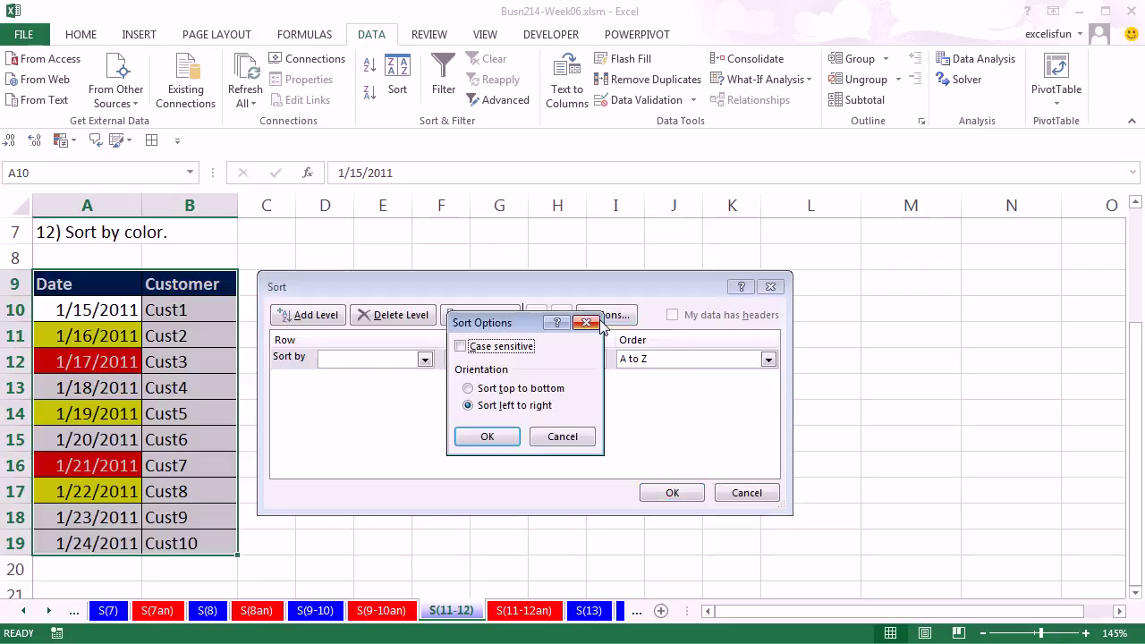
pyautogui.click(467, 388)
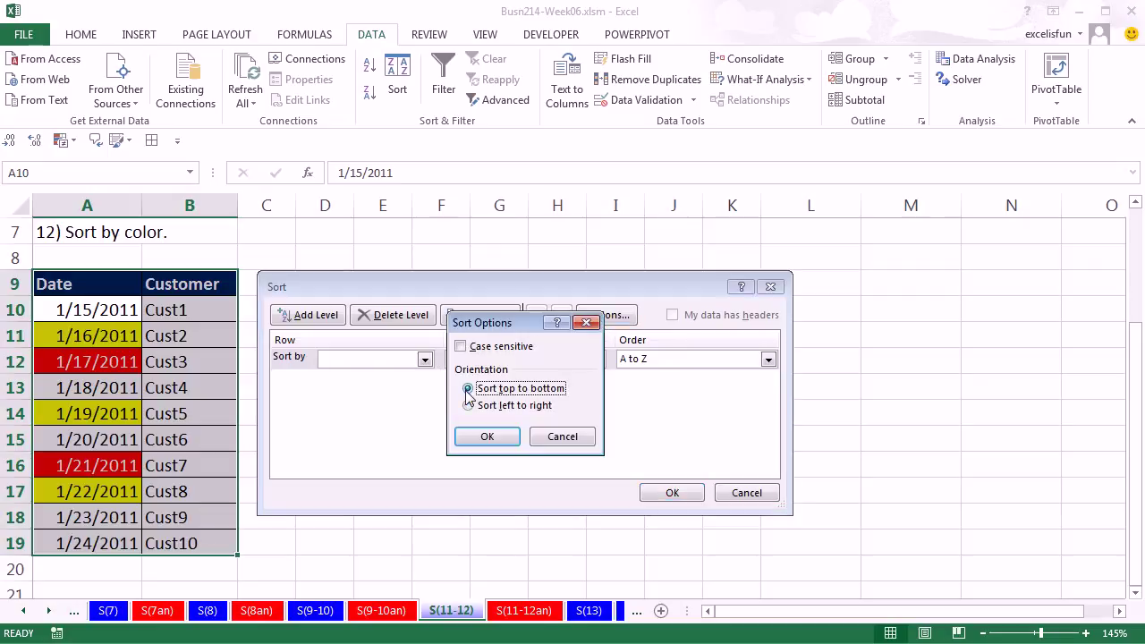
pyautogui.click(487, 437)
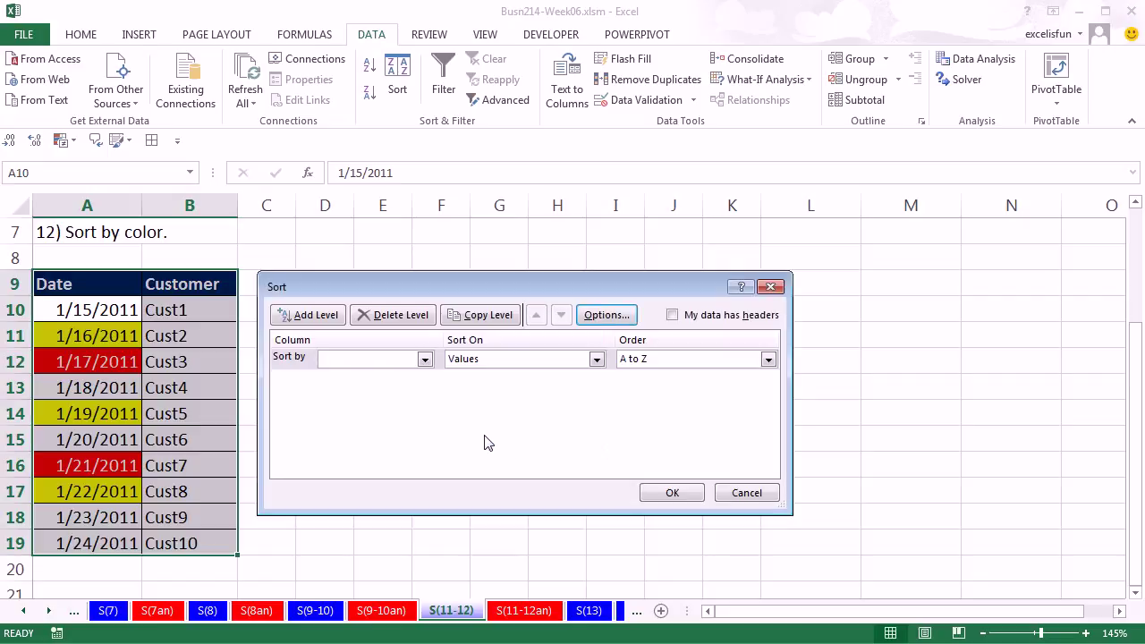
pyautogui.click(672, 317)
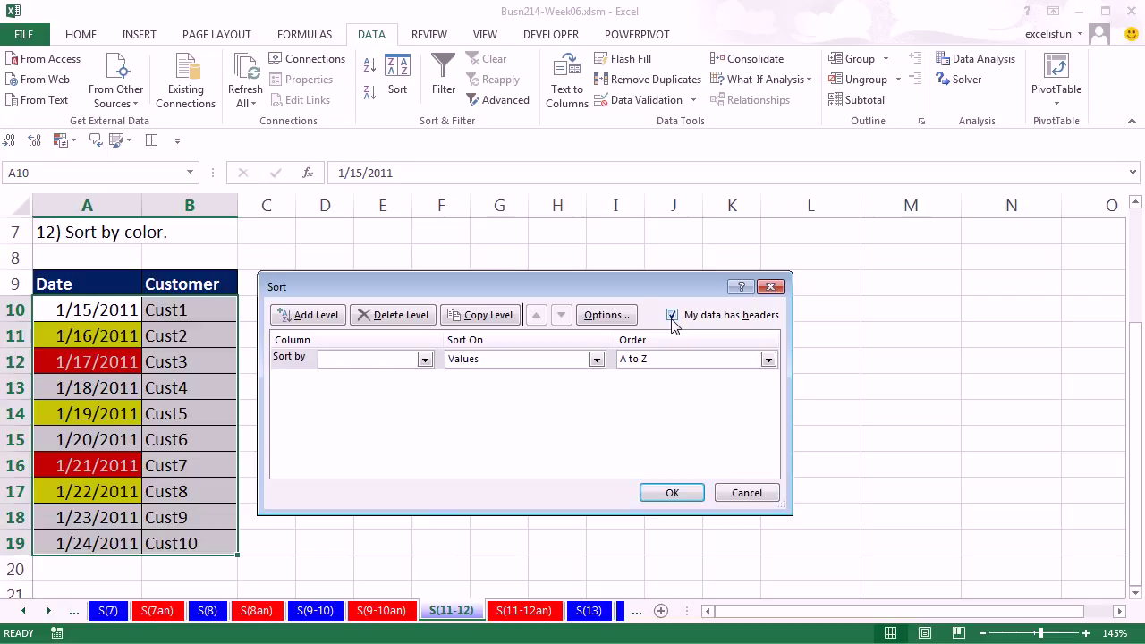
# Sort the table by the Date column's cell color with red on top
pyautogui.click(426, 360)
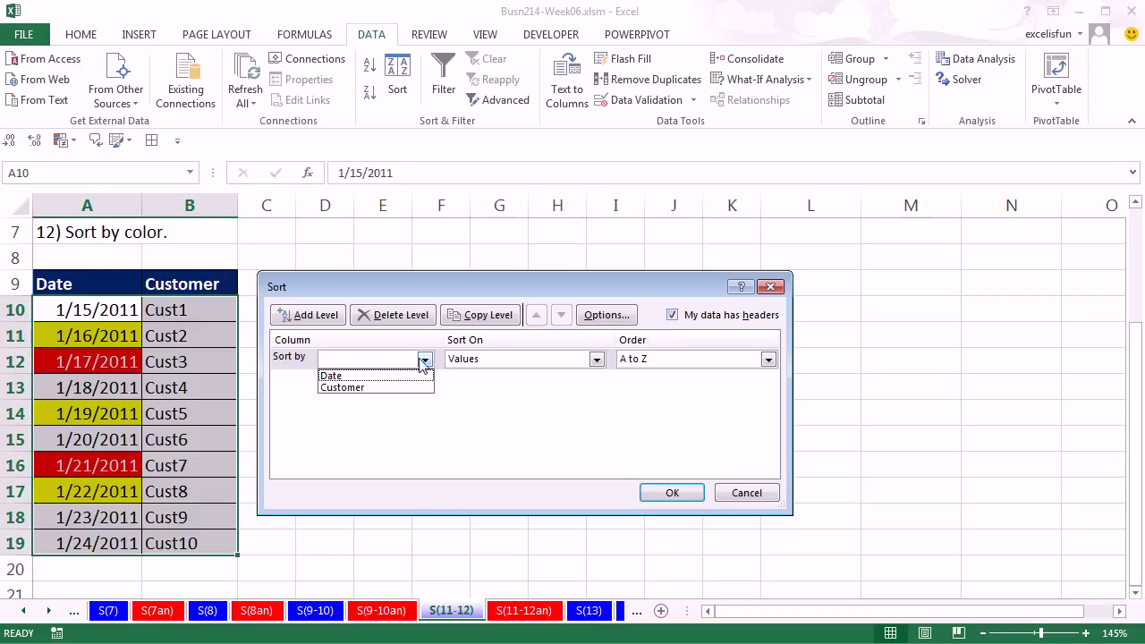
pyautogui.click(355, 374)
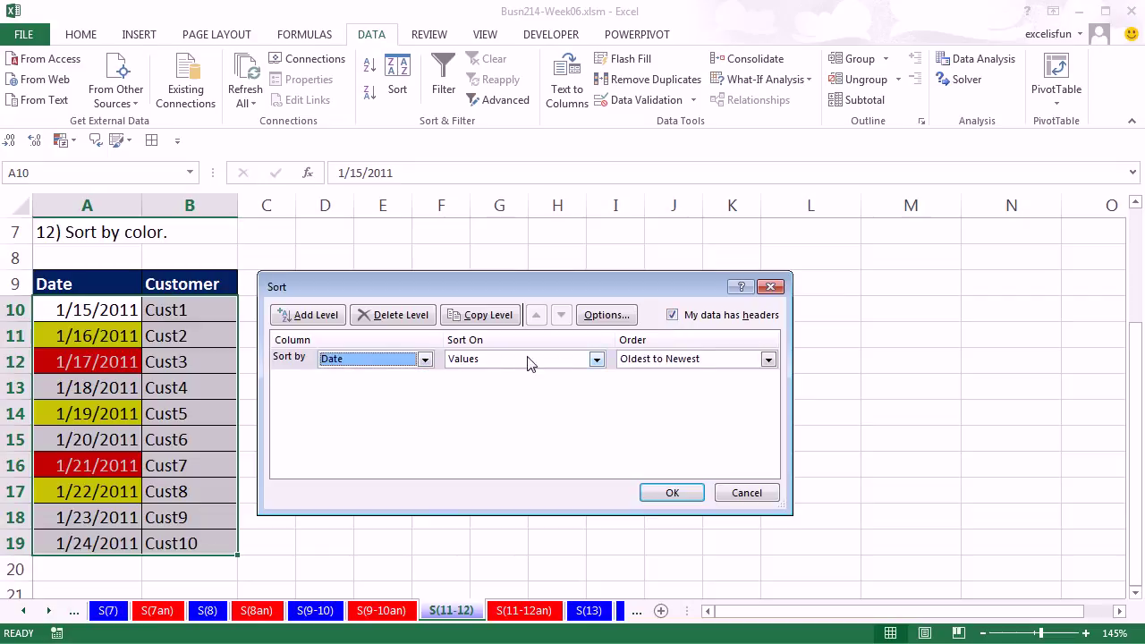
pyautogui.click(599, 359)
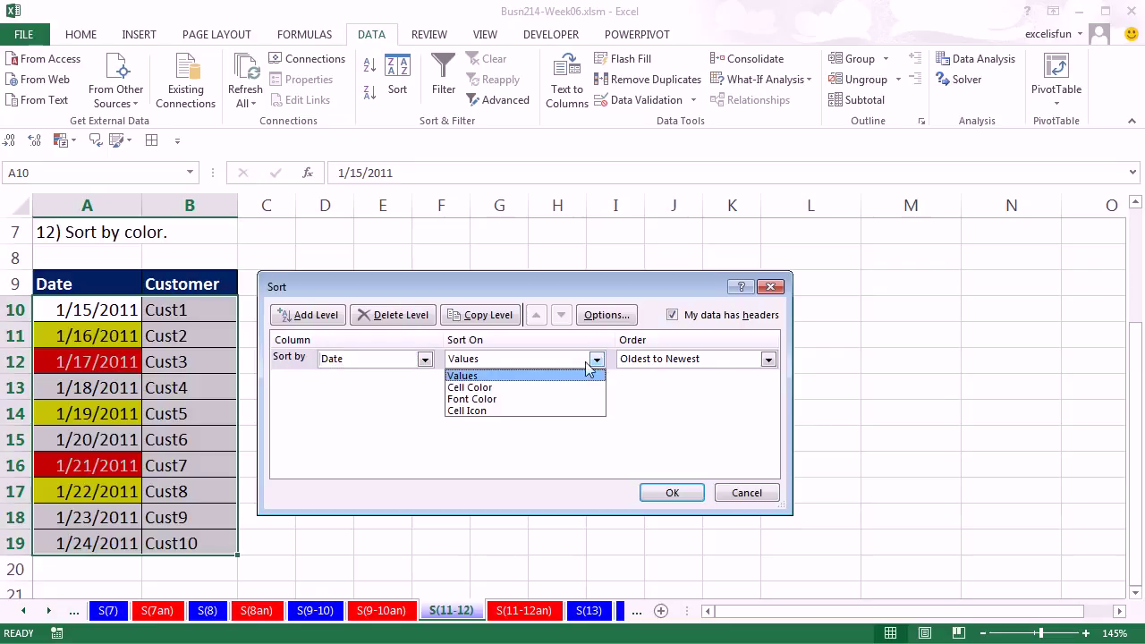
pyautogui.click(504, 389)
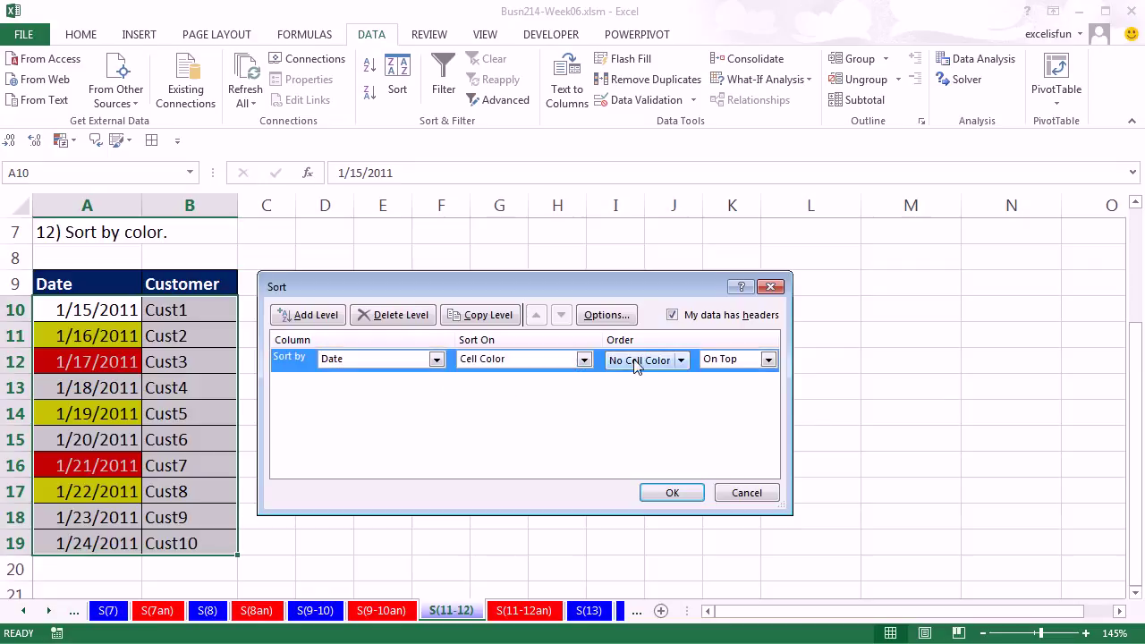
pyautogui.click(680, 359)
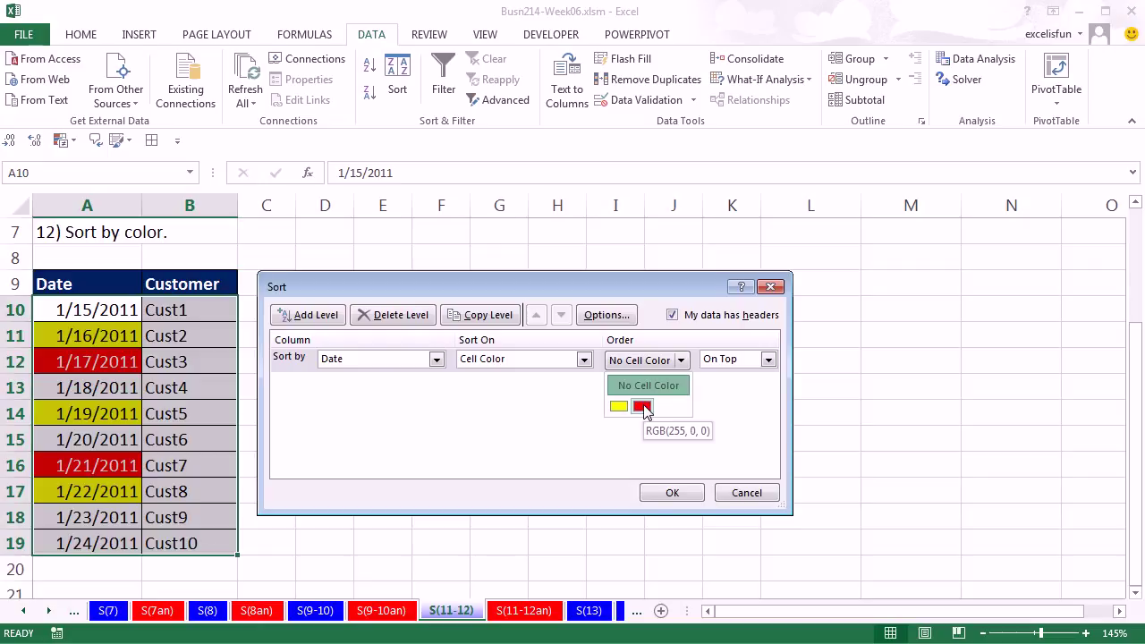
pyautogui.click(644, 407)
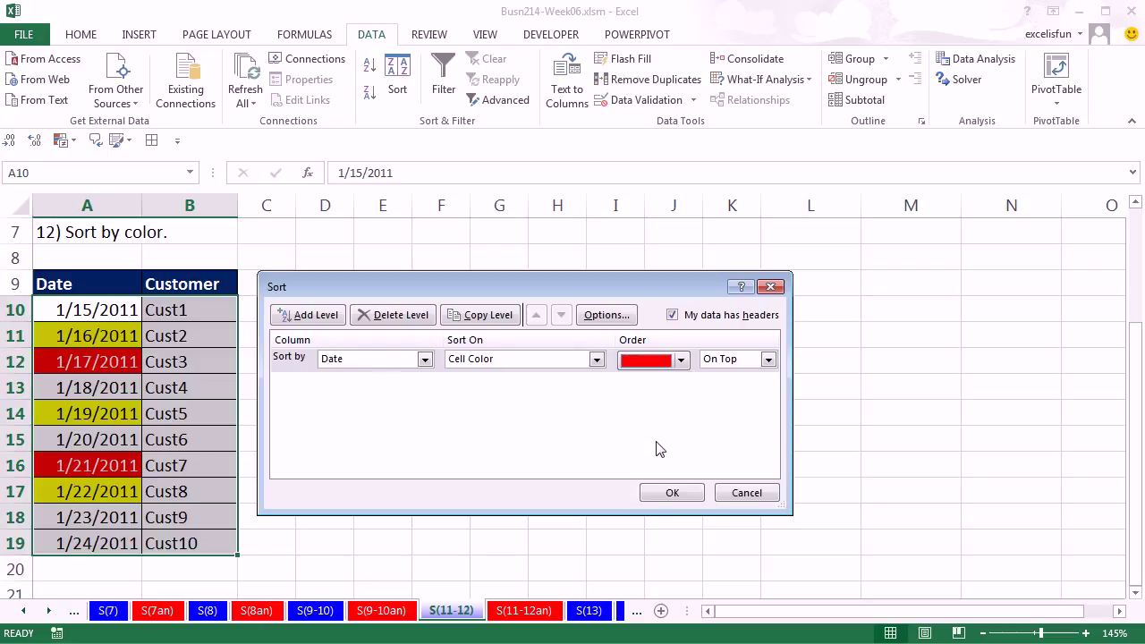
pyautogui.click(672, 496)
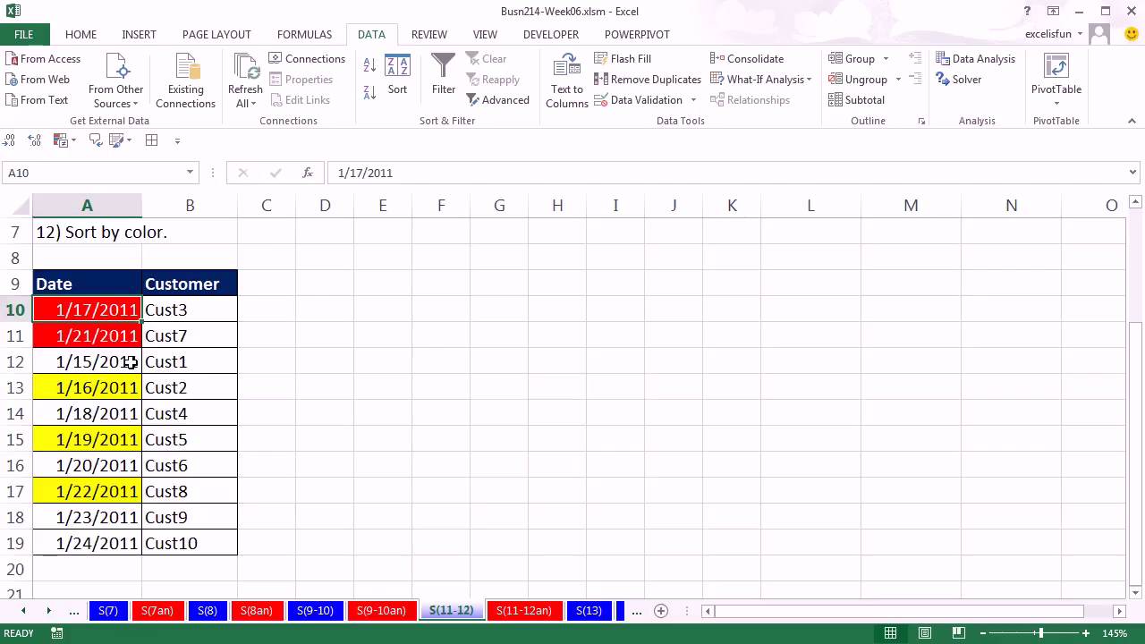
# Add a second sort level on the Date column's cell color with yellow on top and apply the sort
pyautogui.click(398, 85)
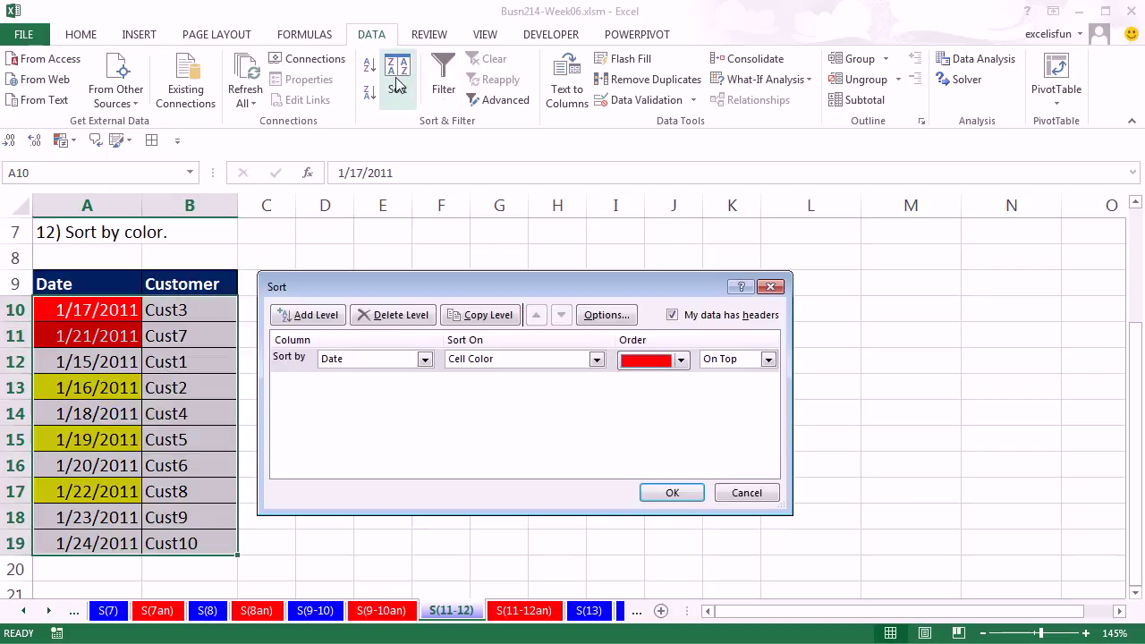
pyautogui.click(308, 315)
pyautogui.click(425, 382)
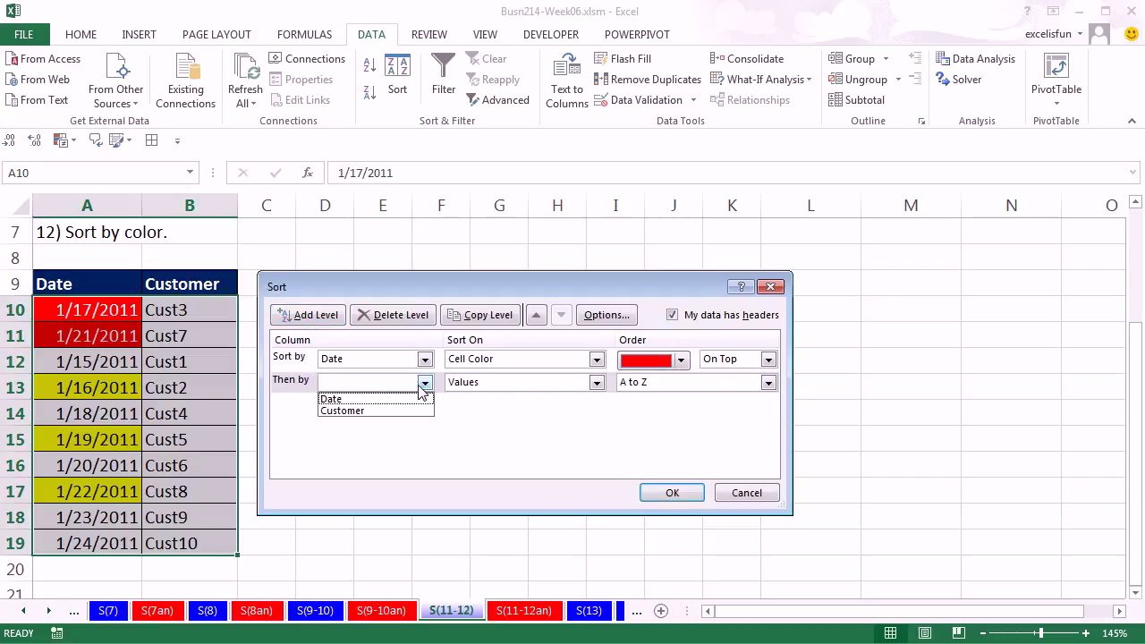
pyautogui.click(361, 399)
pyautogui.click(596, 382)
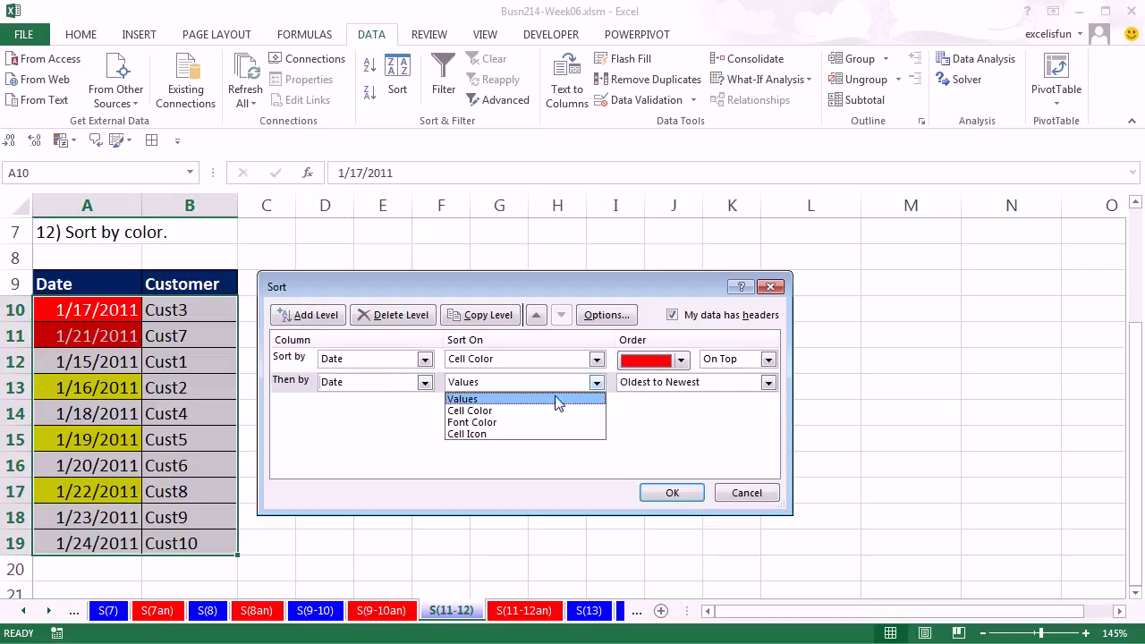
pyautogui.click(501, 408)
pyautogui.click(680, 383)
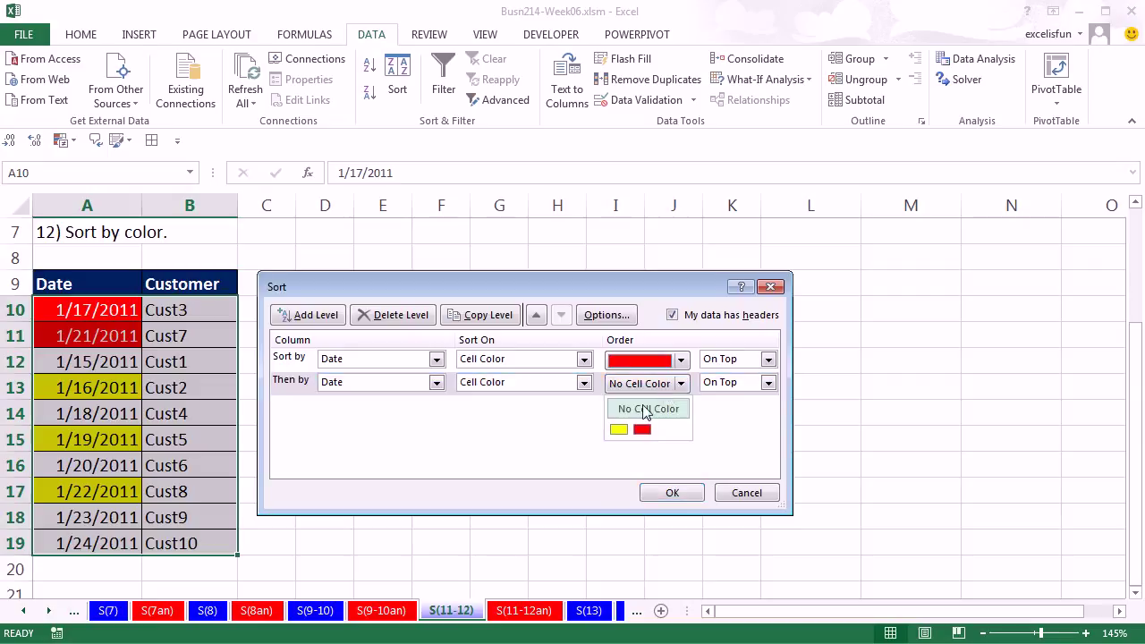
pyautogui.click(621, 430)
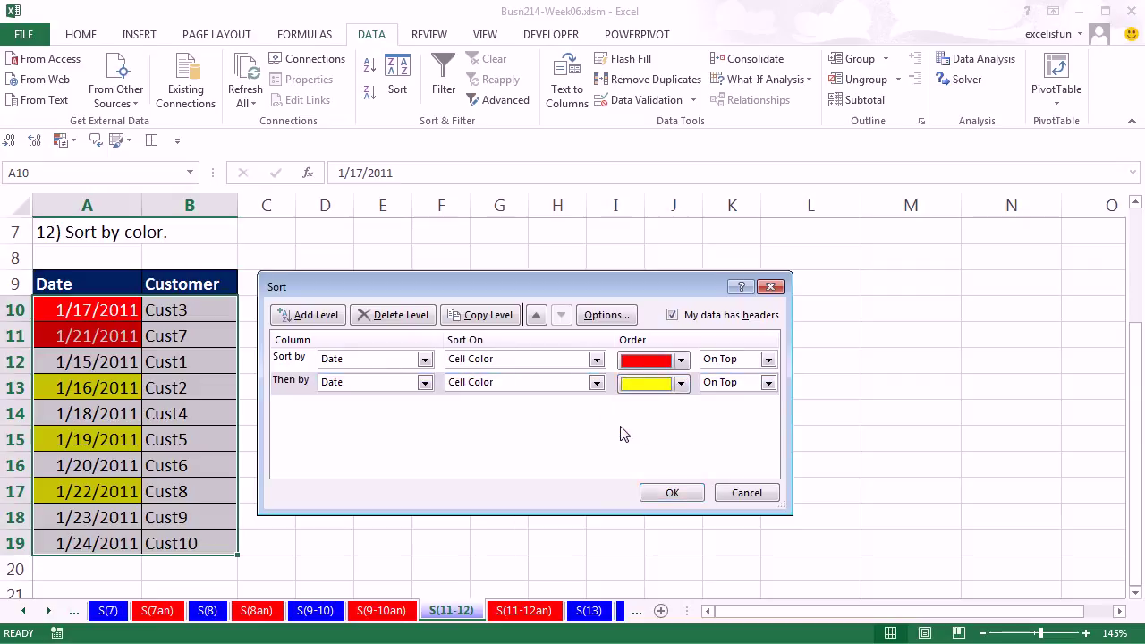
pyautogui.click(672, 498)
pyautogui.click(80, 313)
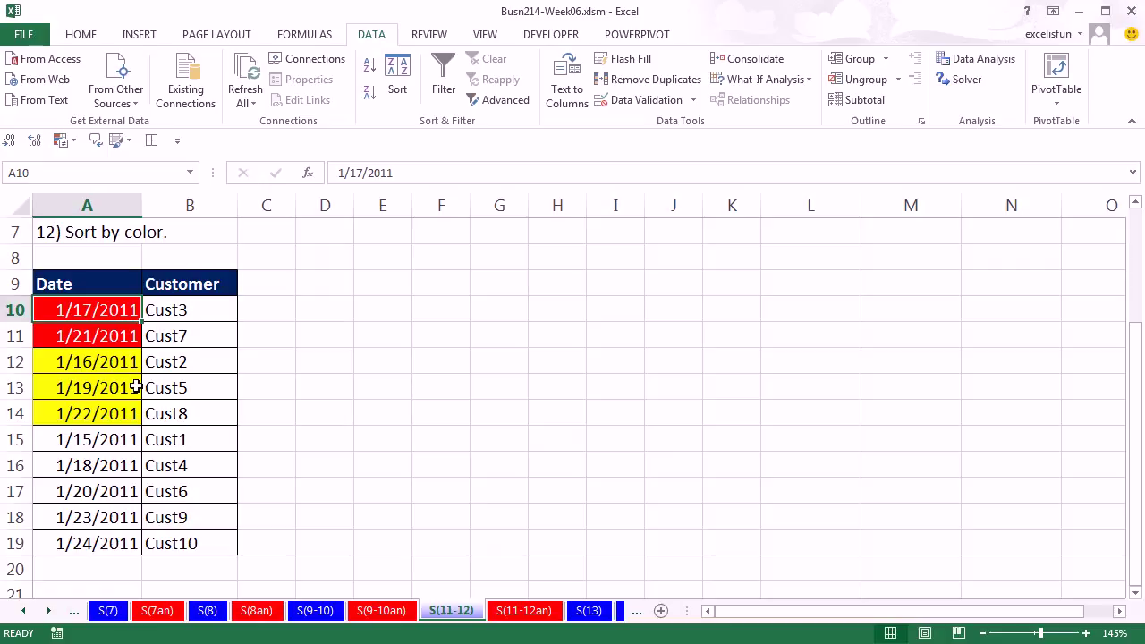
# Move the yellow cell color level above the red level in the sort order and re-sort the table
pyautogui.click(398, 86)
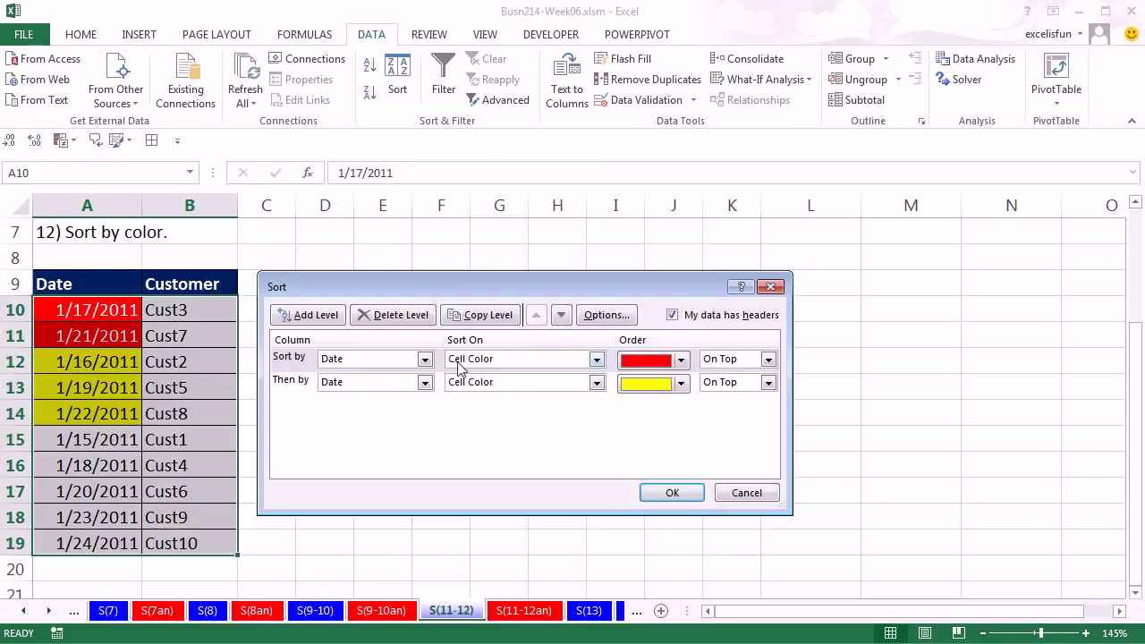
pyautogui.click(294, 390)
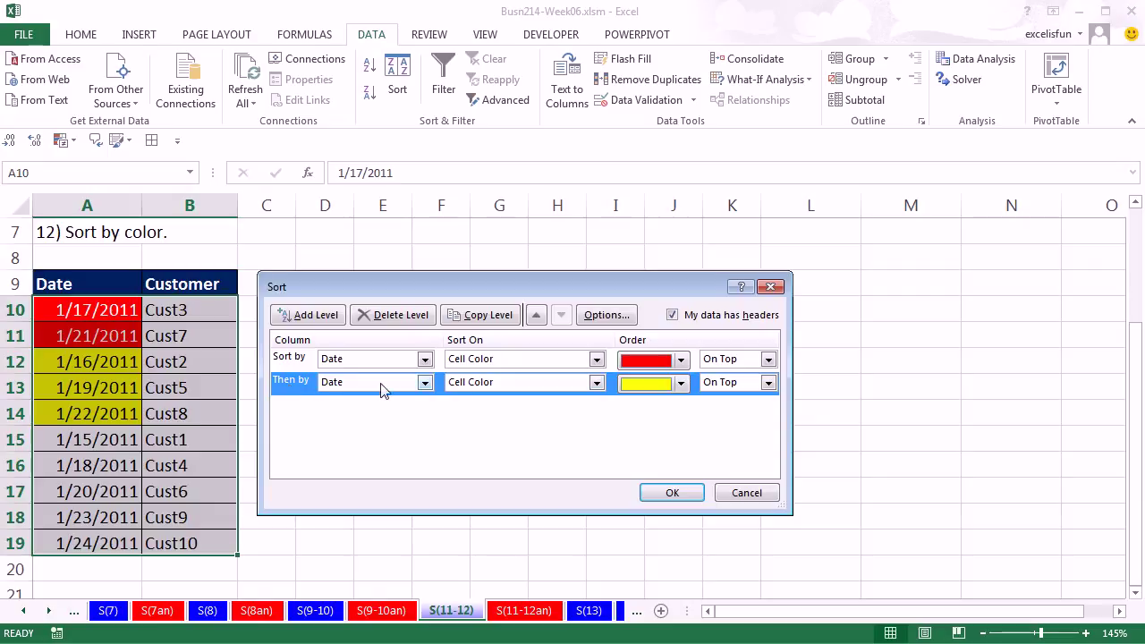
pyautogui.click(302, 359)
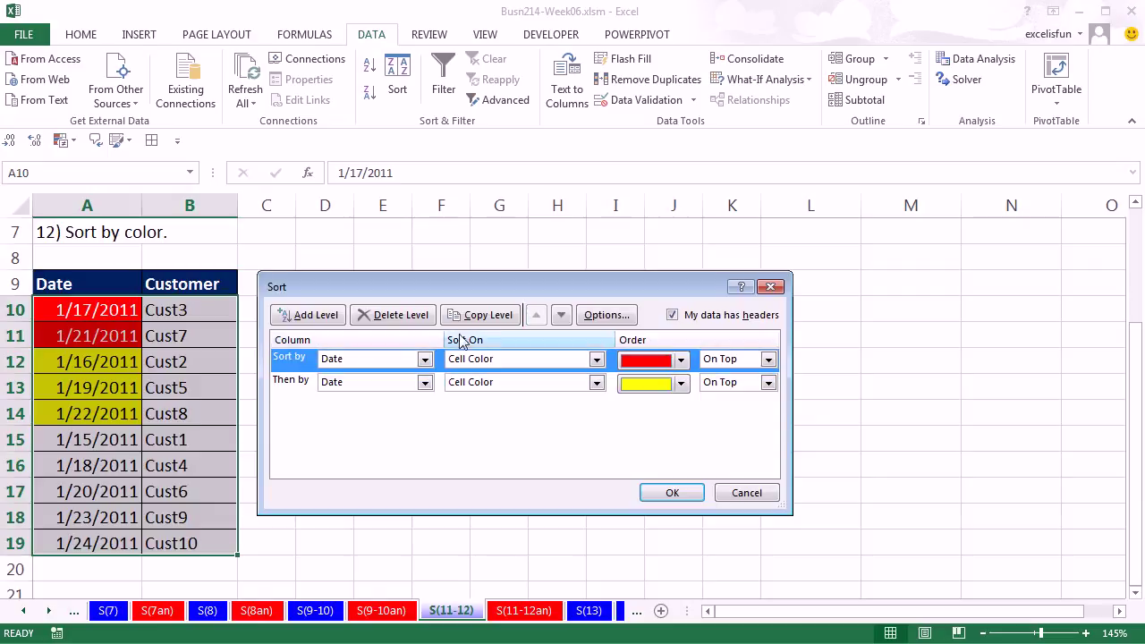
pyautogui.click(307, 386)
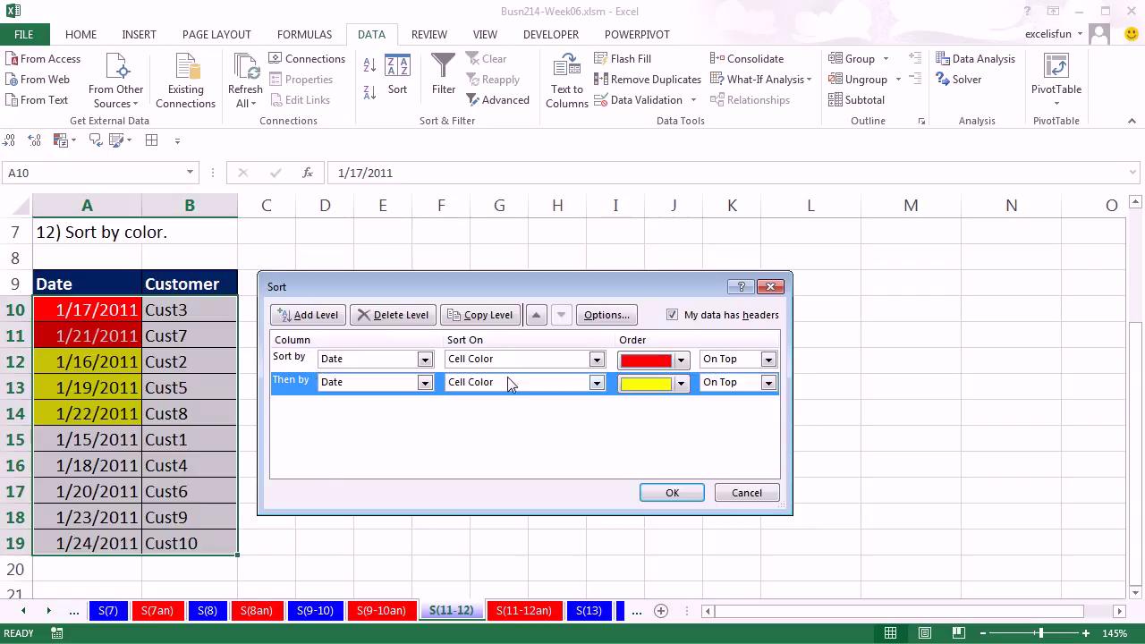
pyautogui.click(537, 315)
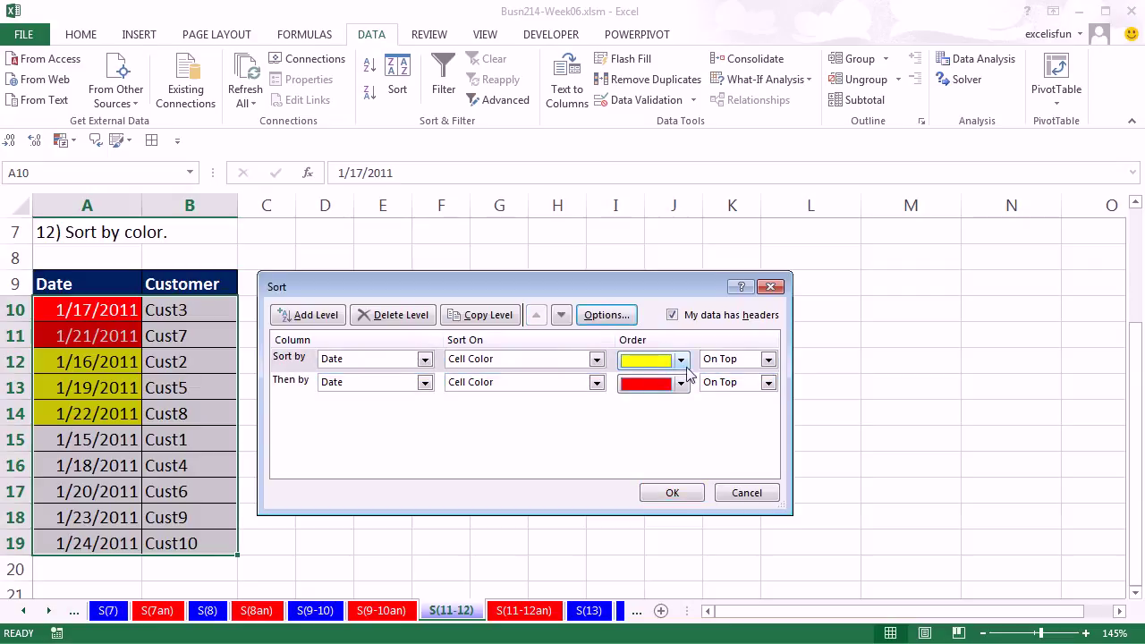
pyautogui.click(671, 493)
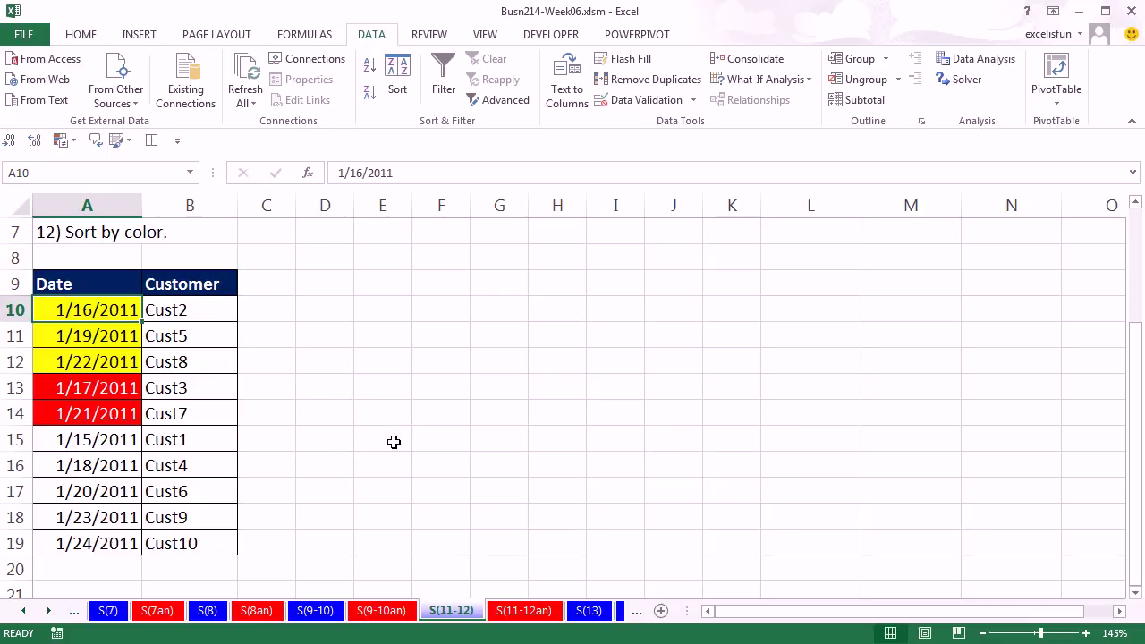
# On the S(13) worksheet, sort the table by Sales largest to smallest and by Region A to Z, checking Sales within each region
pyautogui.click(588, 614)
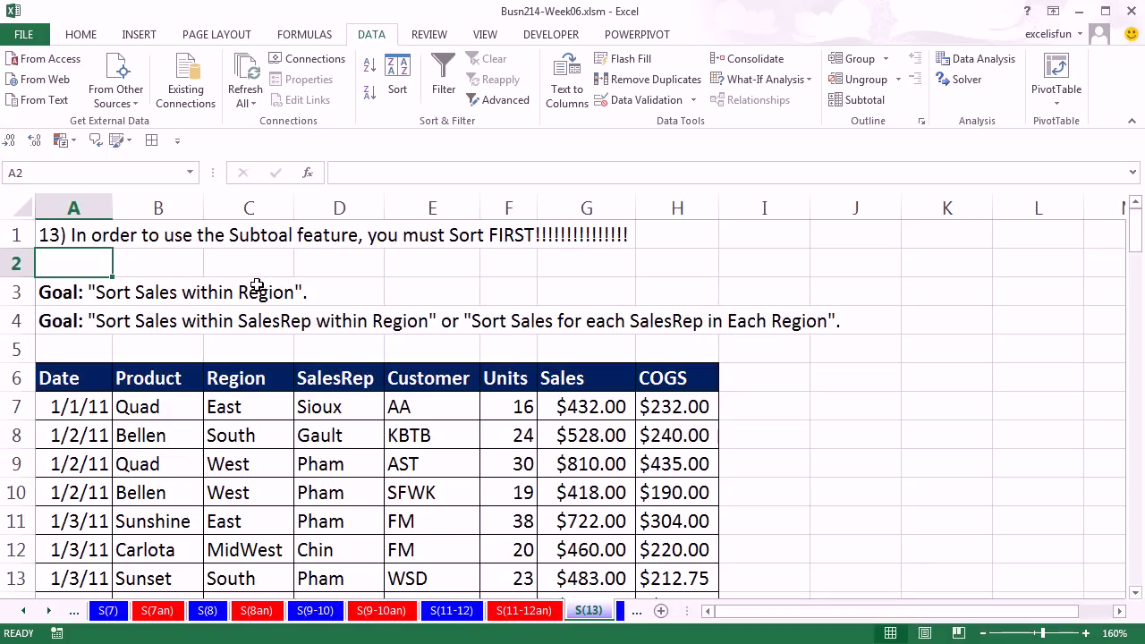
pyautogui.click(592, 436)
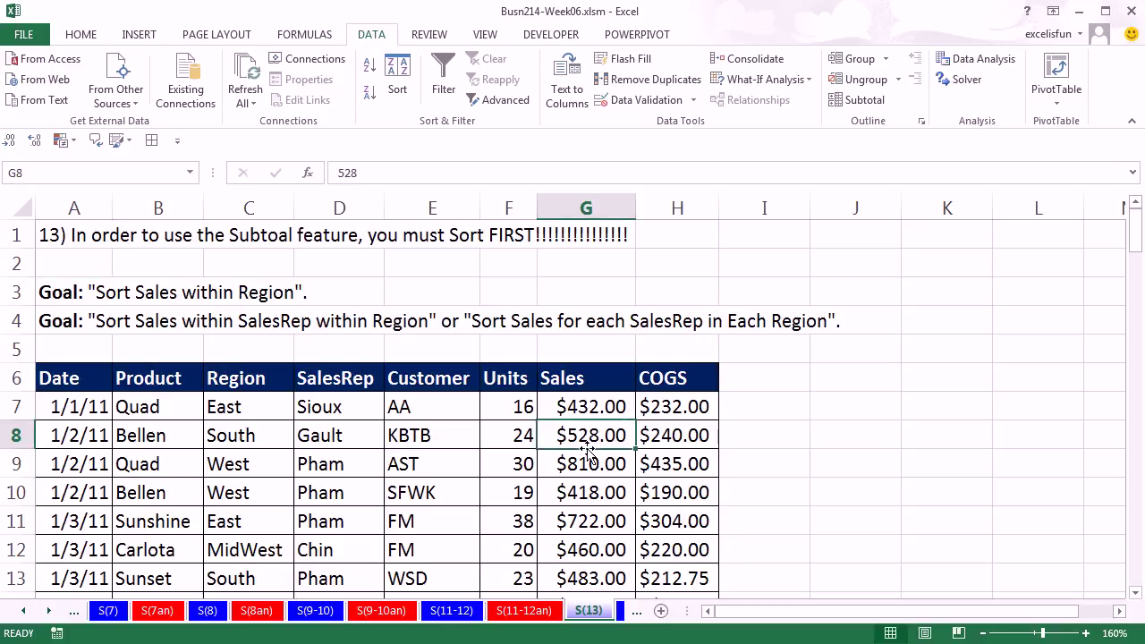
pyautogui.click(369, 95)
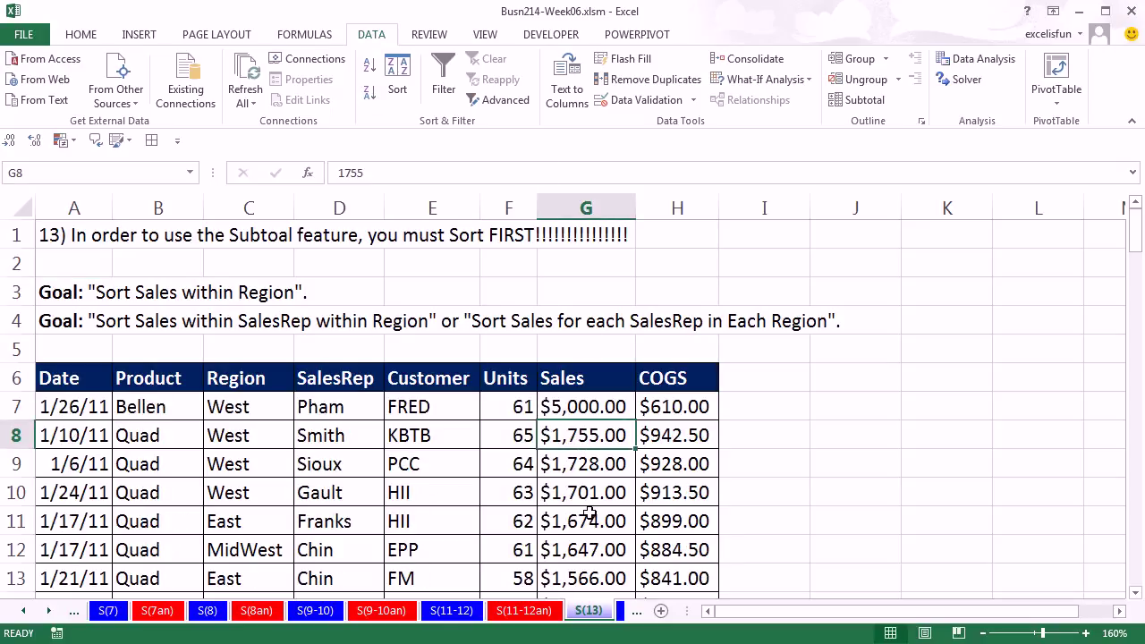
pyautogui.click(239, 412)
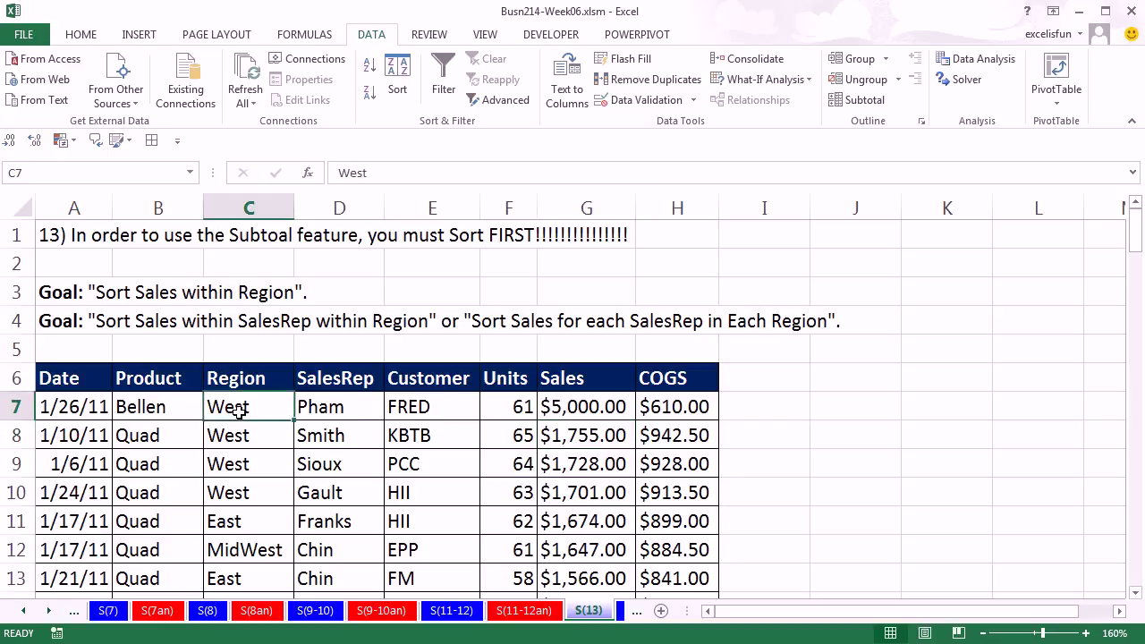
pyautogui.click(370, 67)
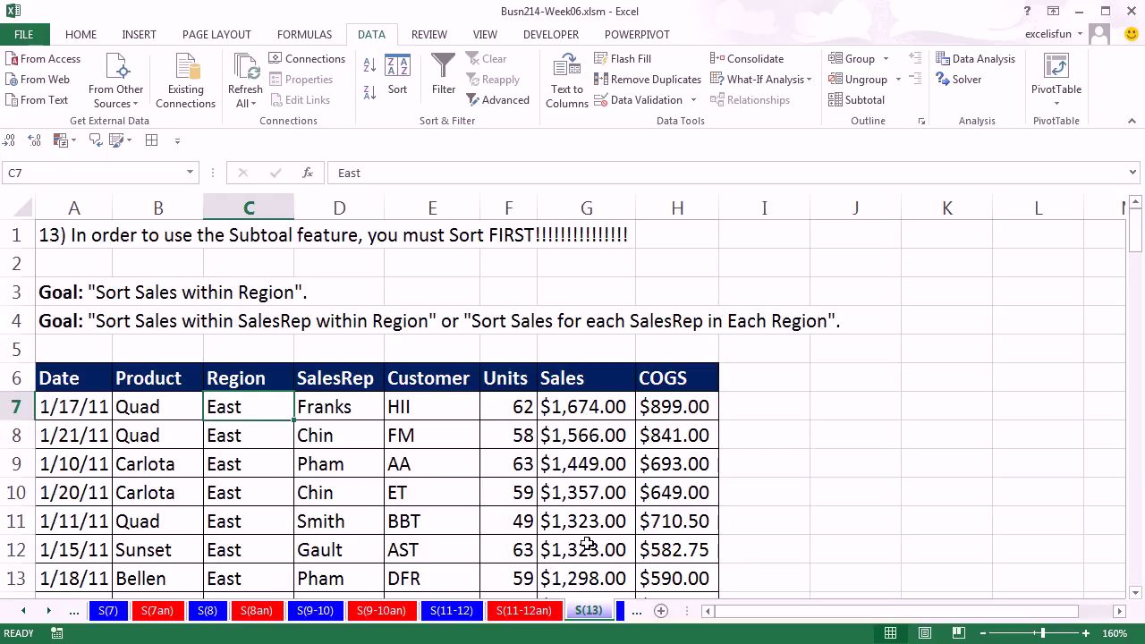
pyautogui.scroll(-10, 587, 544)
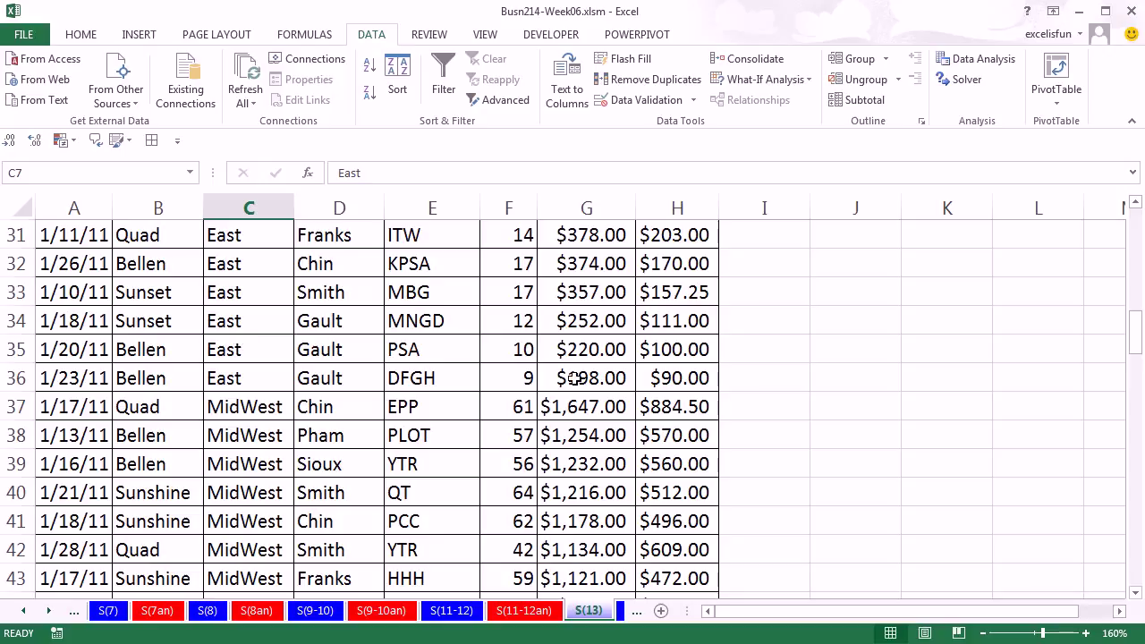
pyautogui.scroll(10, 575, 378)
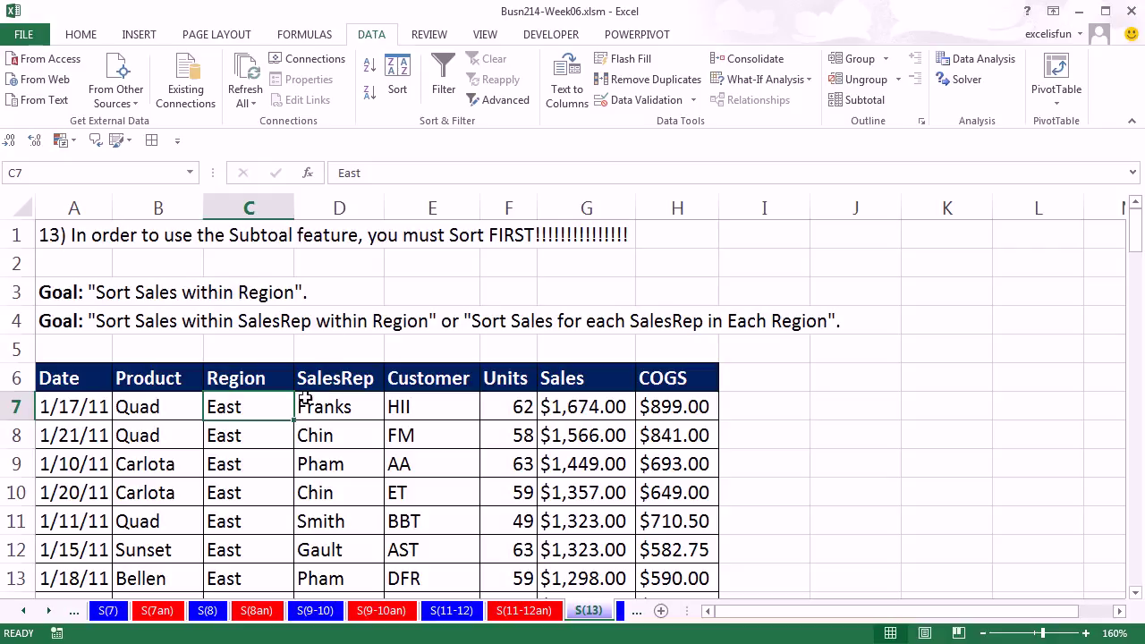
# Sort the table by SalesRep A to Z and by Region A to Z to order Sales within SalesRep within Region
pyautogui.click(334, 410)
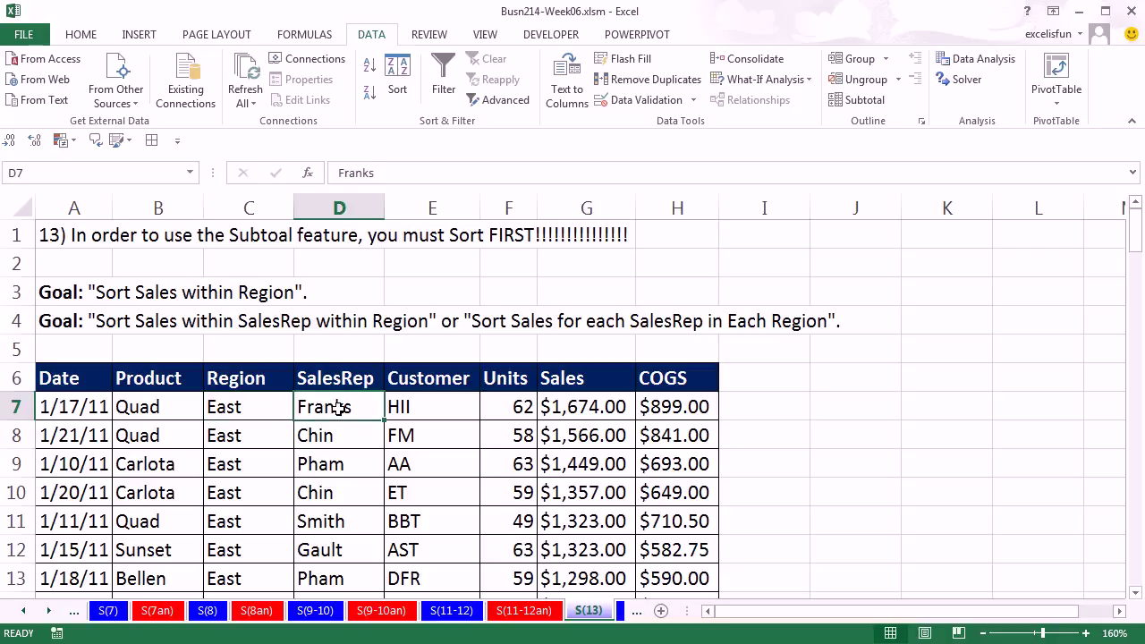
pyautogui.click(367, 75)
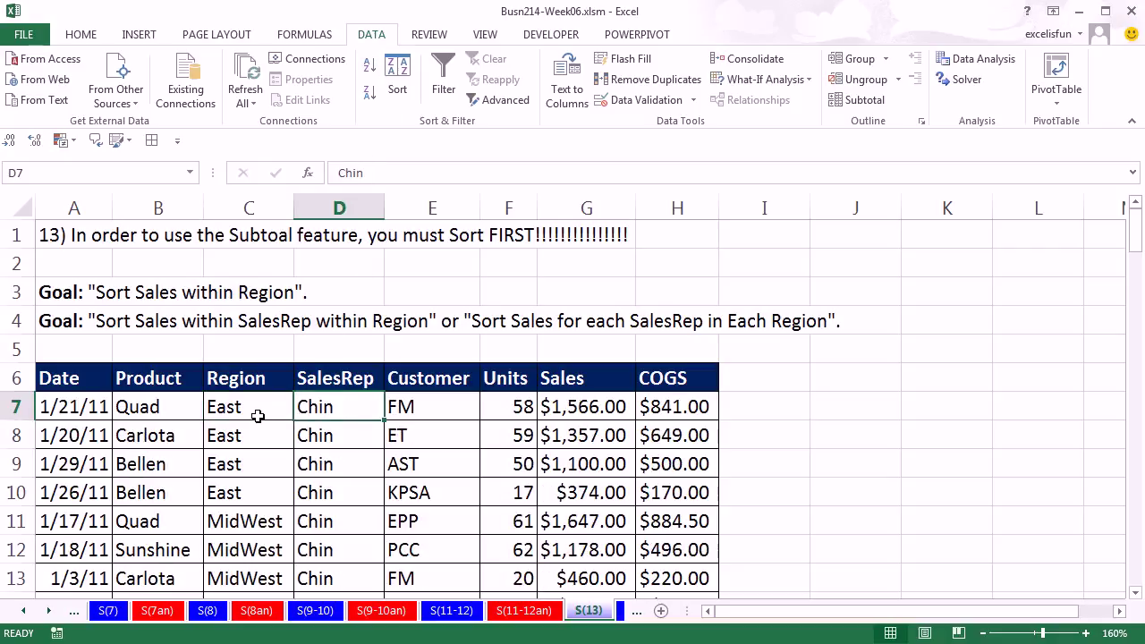
pyautogui.click(258, 414)
pyautogui.click(368, 67)
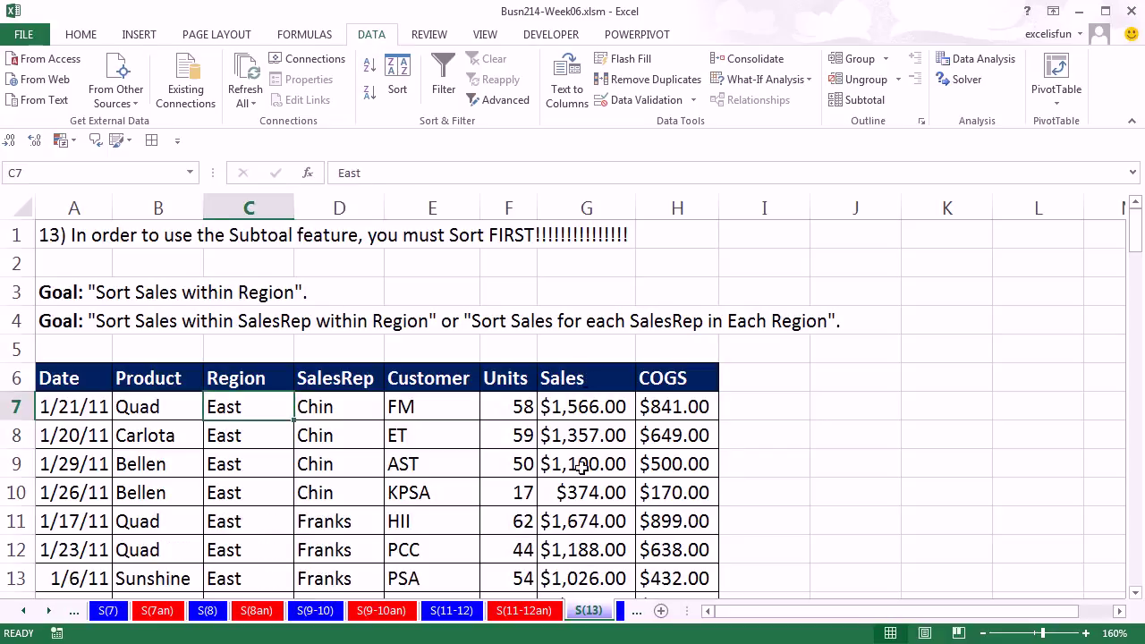
# Select the Sales ranges G7:G10 and G11:G18 to examine the order for the first two East sales reps, ending at C7
pyautogui.moveTo(569, 407); pyautogui.dragTo(581, 488)
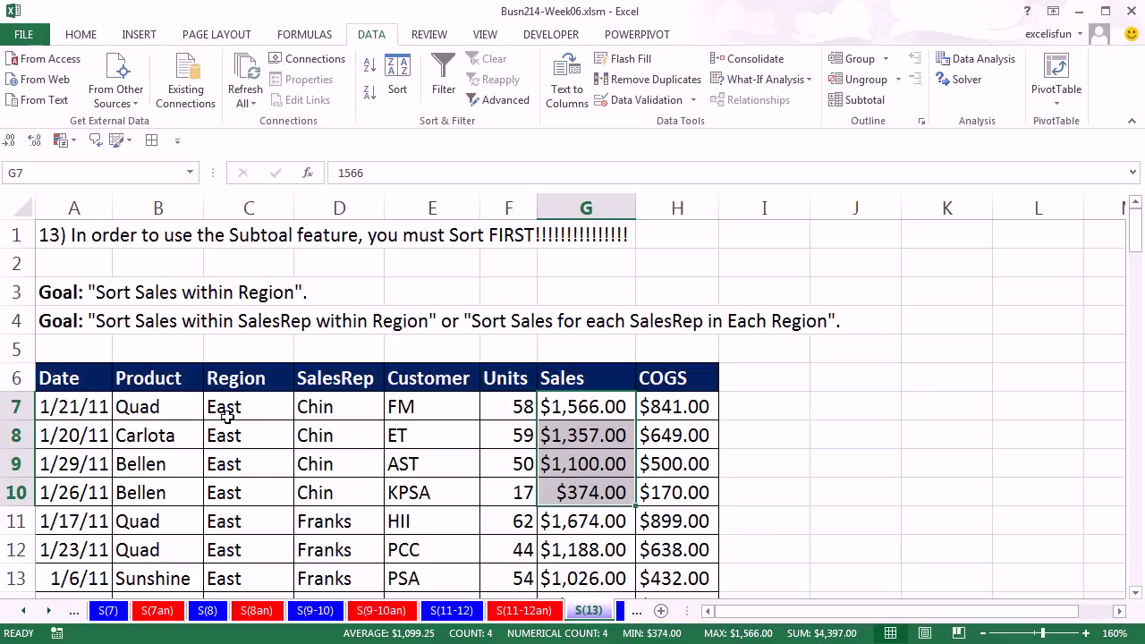
pyautogui.scroll(-2, 324, 494)
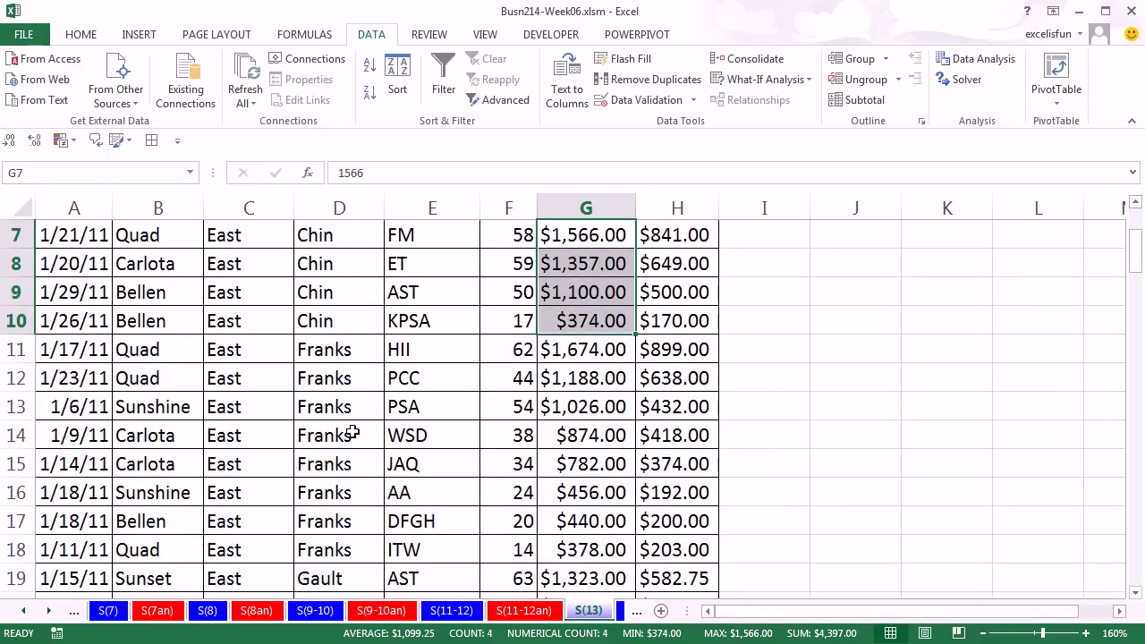
pyautogui.moveTo(559, 350); pyautogui.dragTo(590, 542)
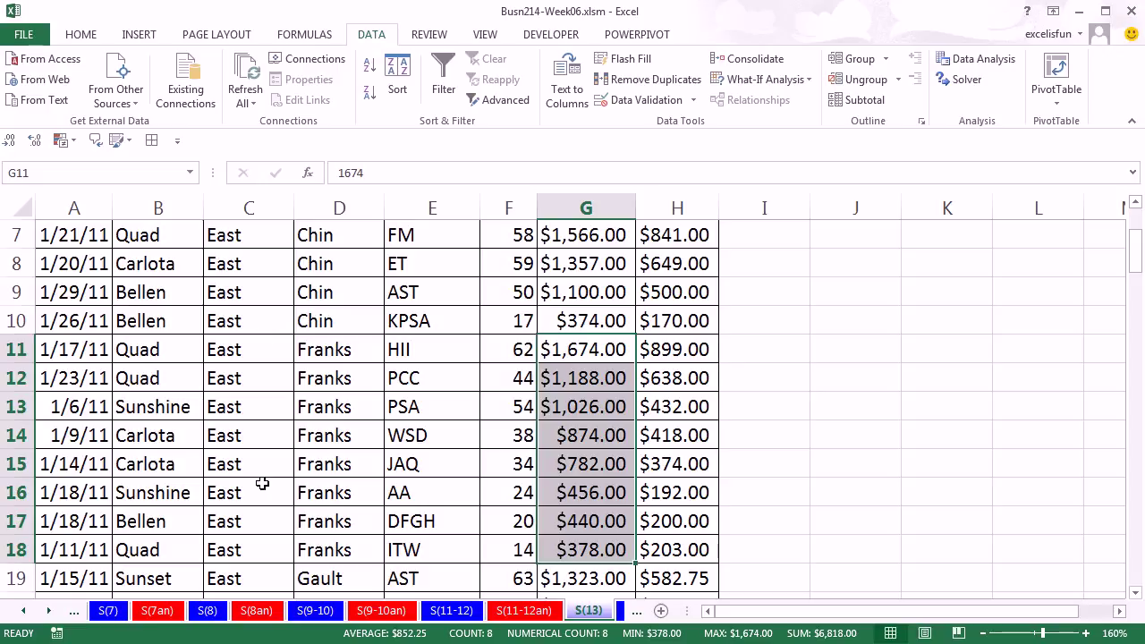
pyautogui.scroll(2, 267, 485)
pyautogui.click(256, 404)
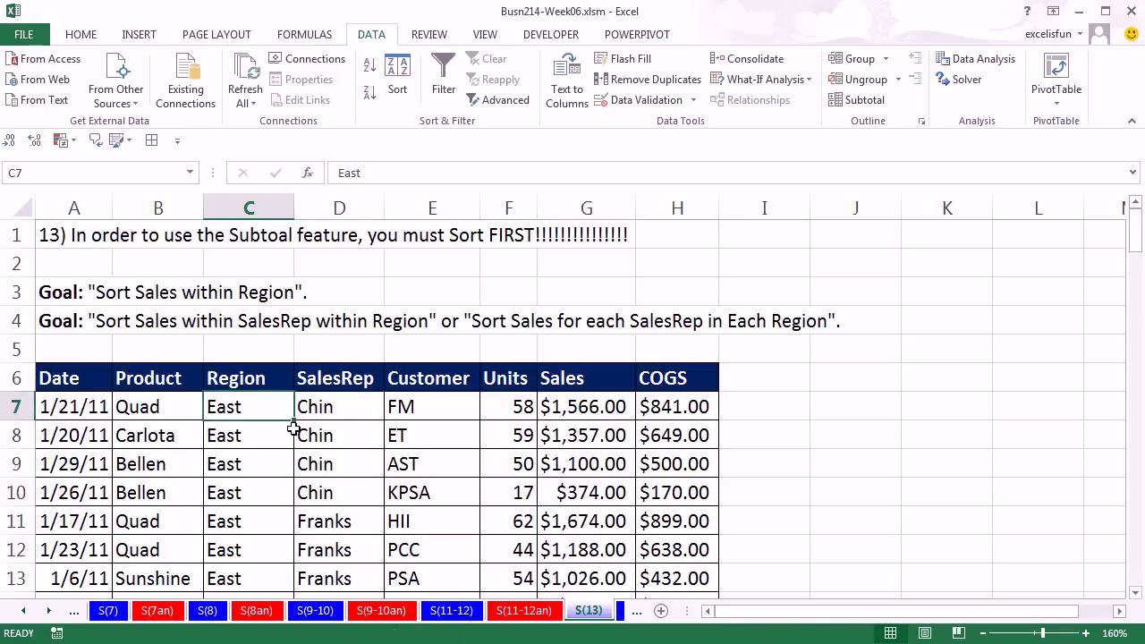